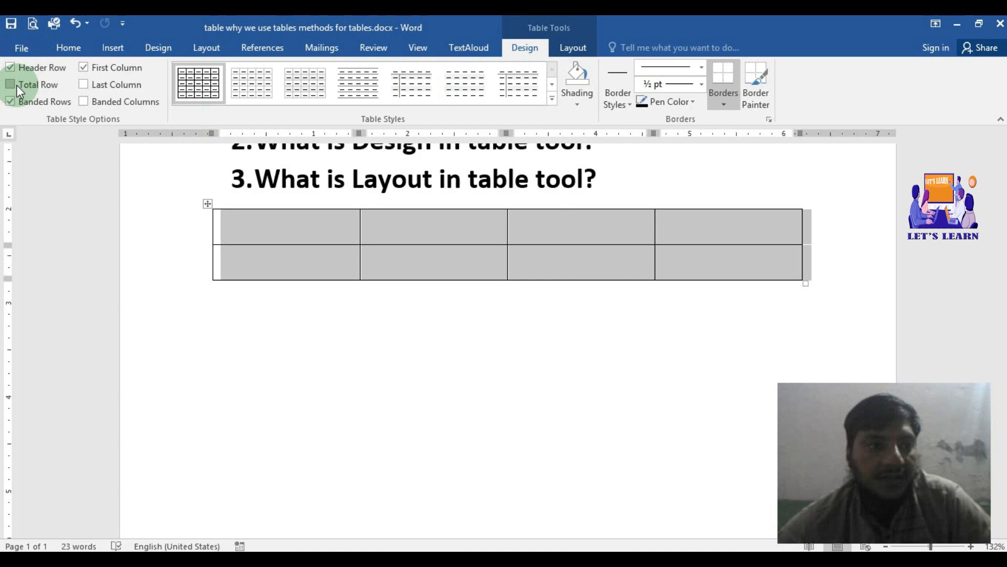
Step: Toggle the Header Row option of the selected table off and back on twice
click(8, 71)
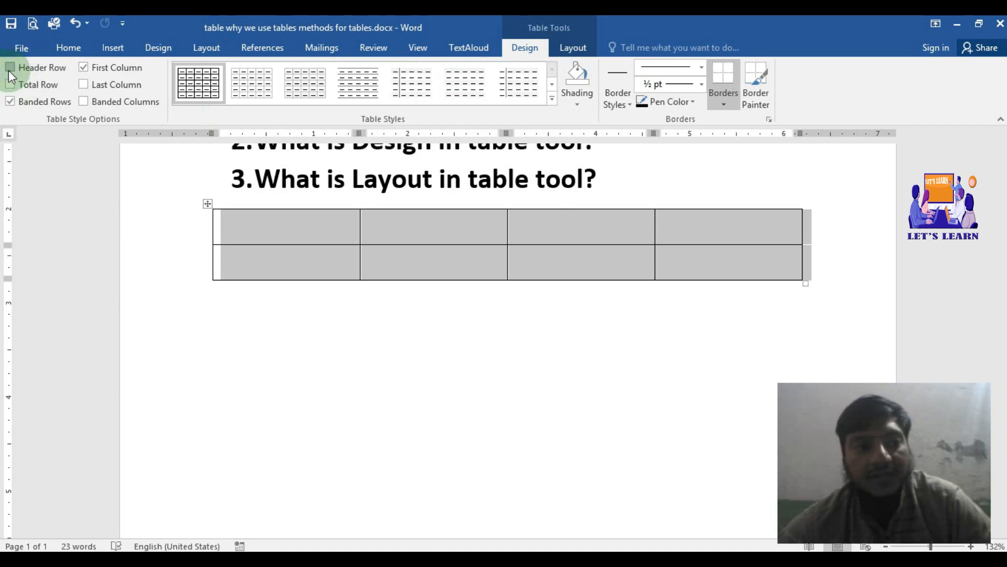
click(9, 70)
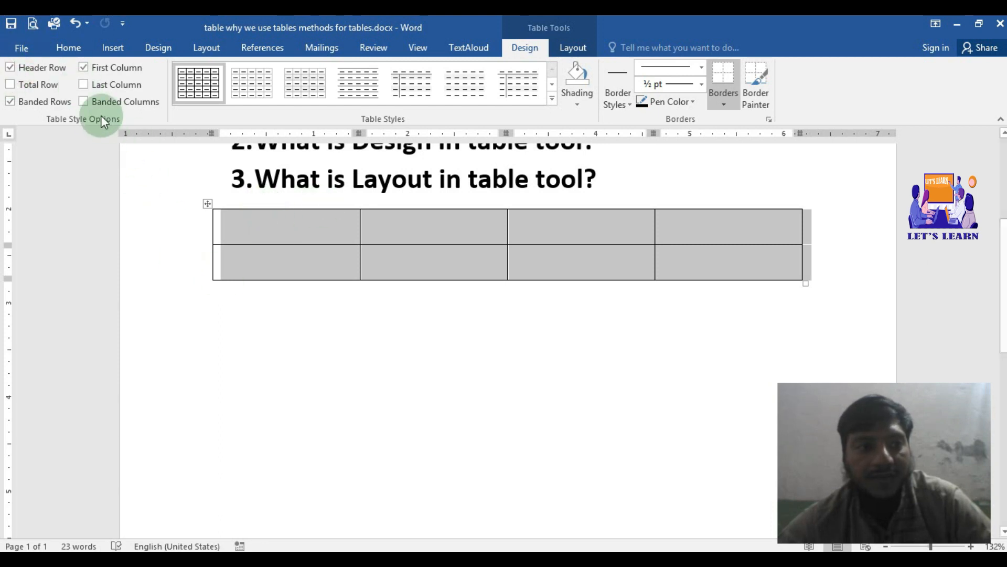
click(7, 72)
click(7, 72)
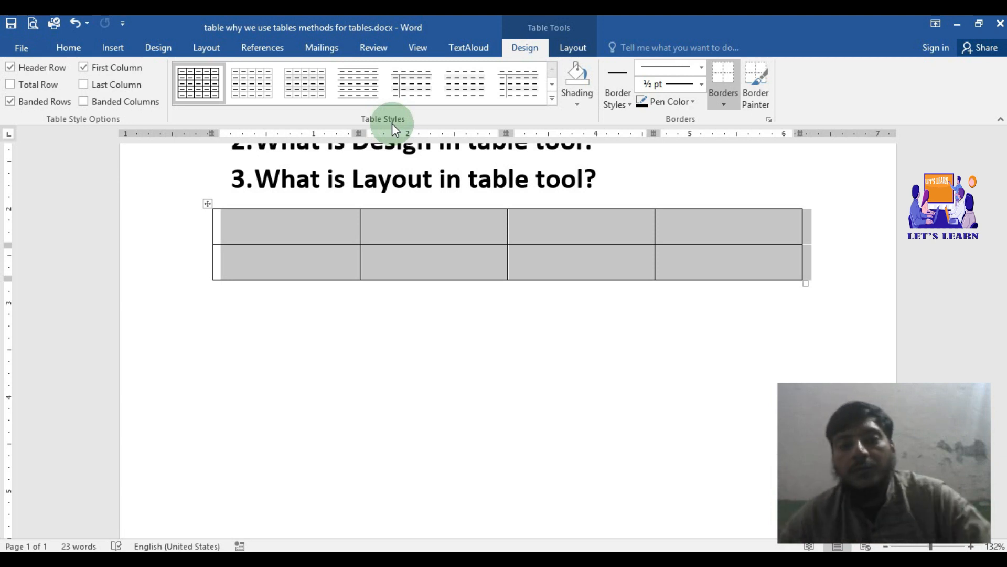
Step: Apply the black table style from the fifth row of the Grid Tables gallery to the selected table
click(552, 99)
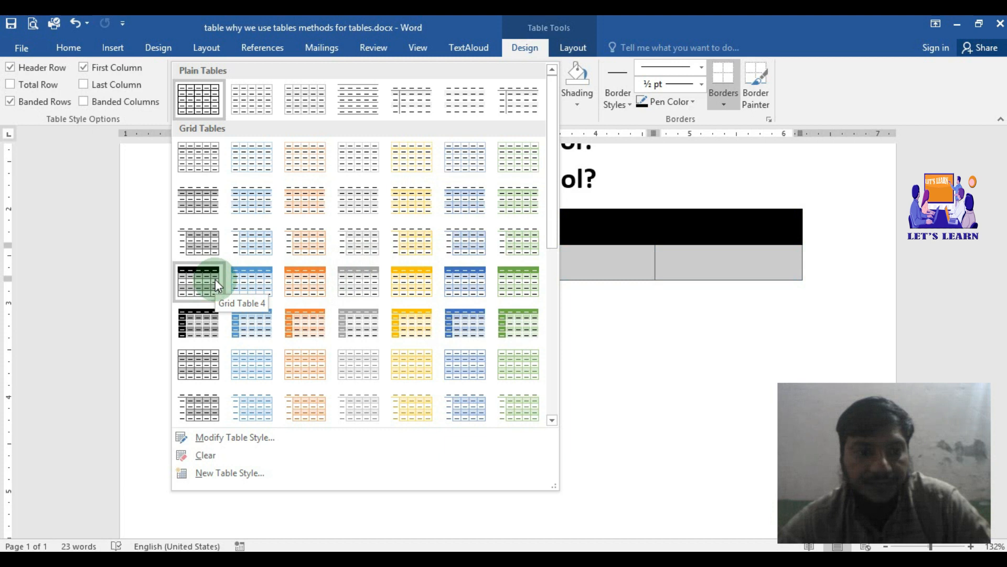
click(213, 313)
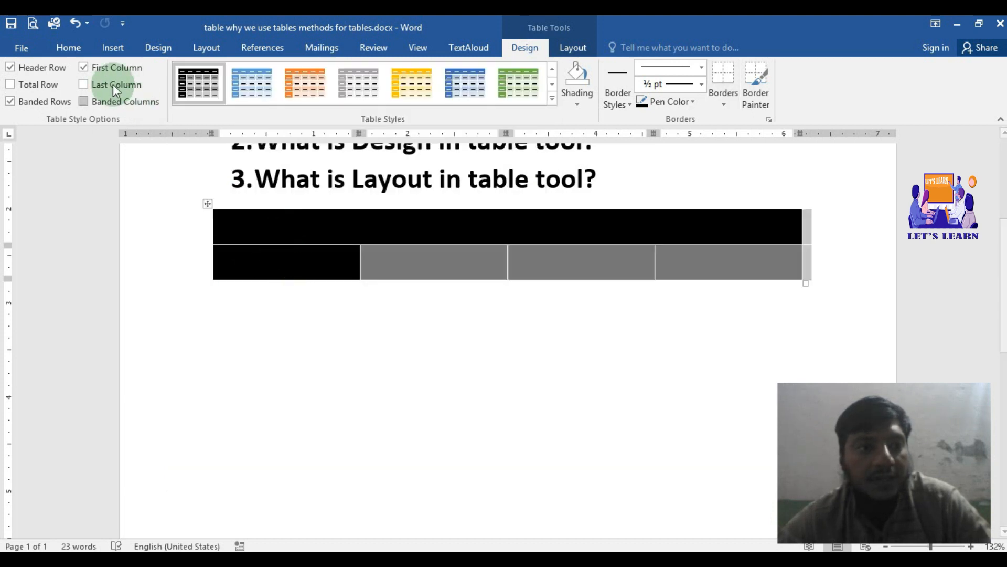
Step: Switch the black-styled table's Header Row option off and on repeatedly, leaving it turned on
click(11, 67)
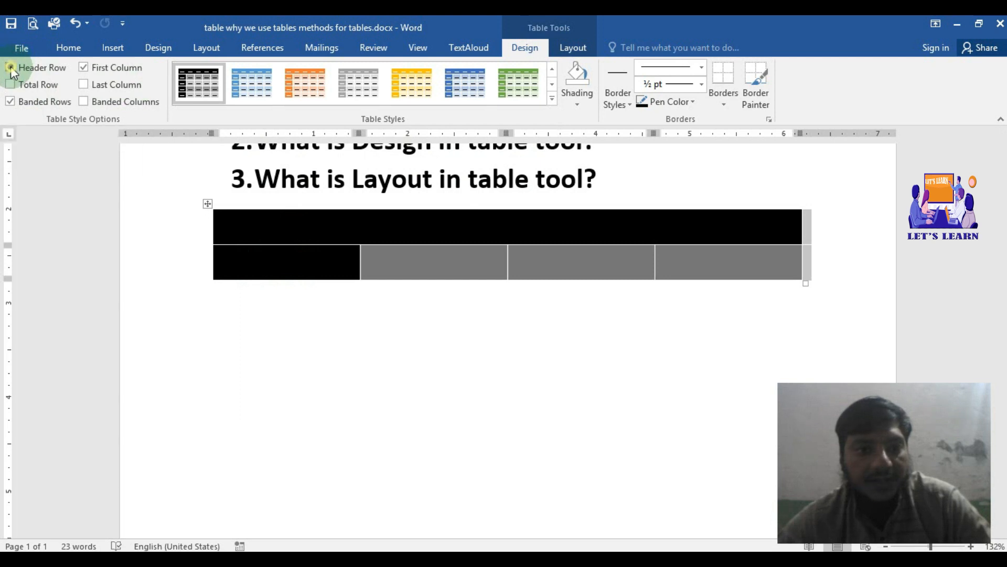
click(11, 67)
click(11, 68)
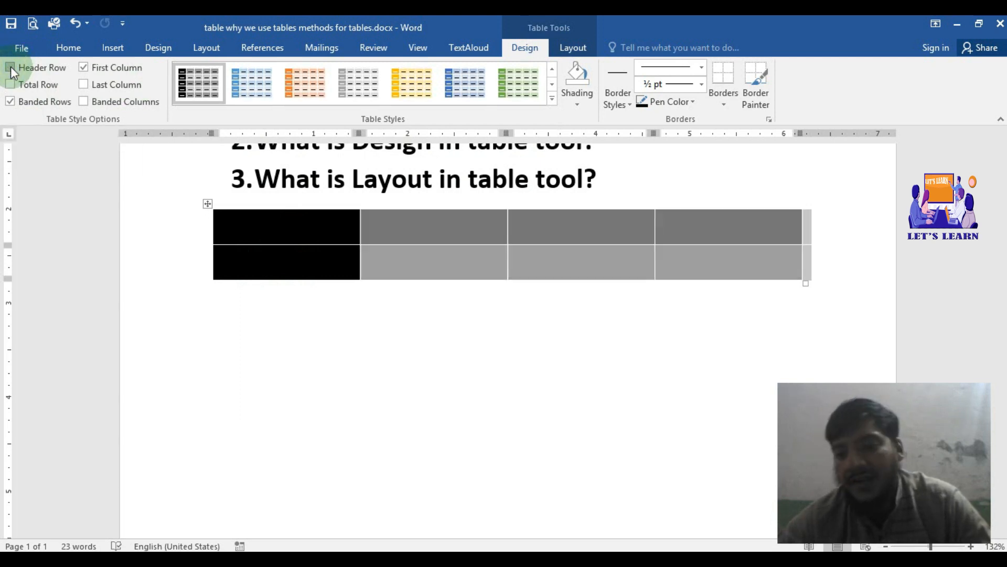
click(11, 67)
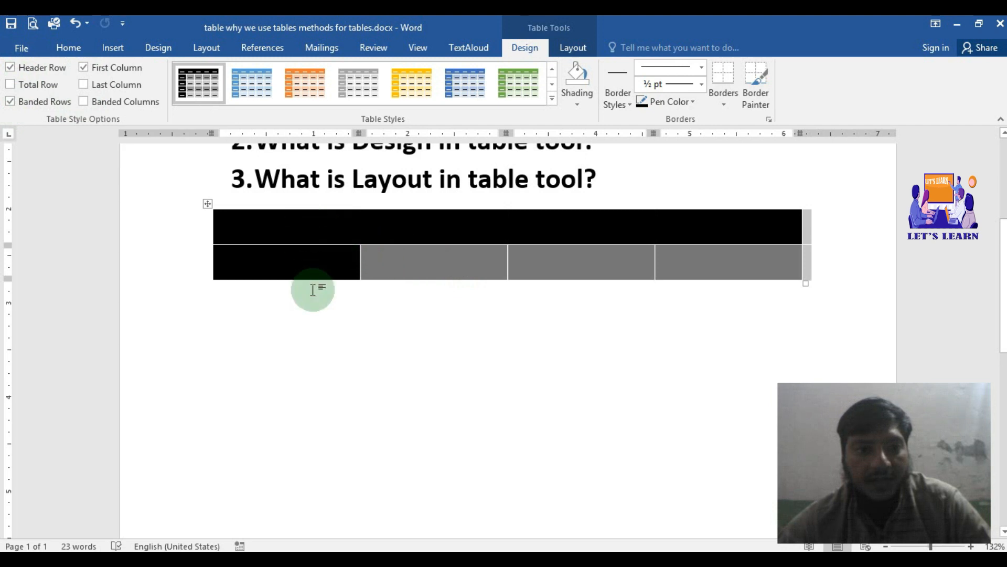
Step: Switch the table's First Column option off and on several times, leaving it turned on
click(86, 68)
click(86, 68)
click(86, 68)
click(86, 69)
click(86, 69)
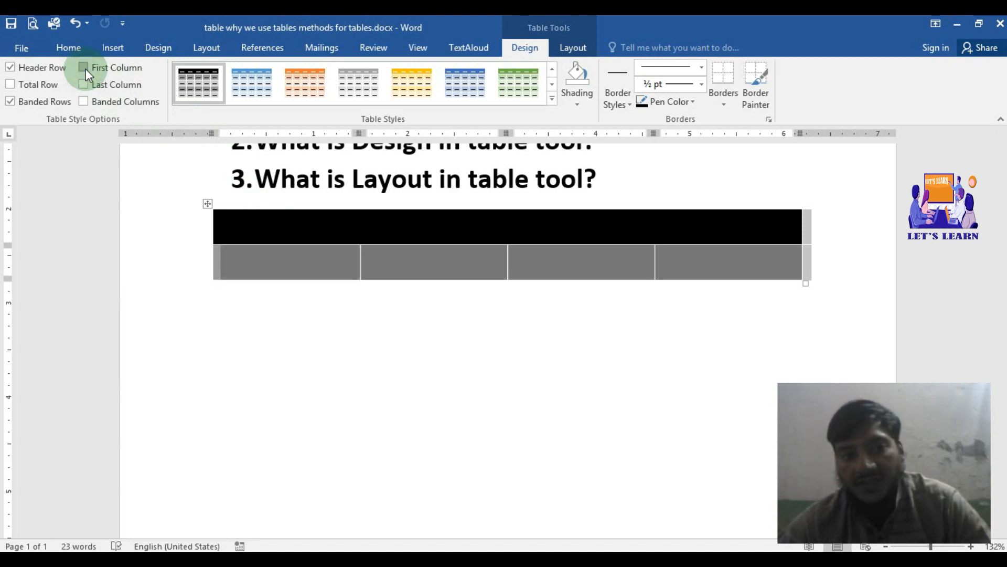
click(86, 68)
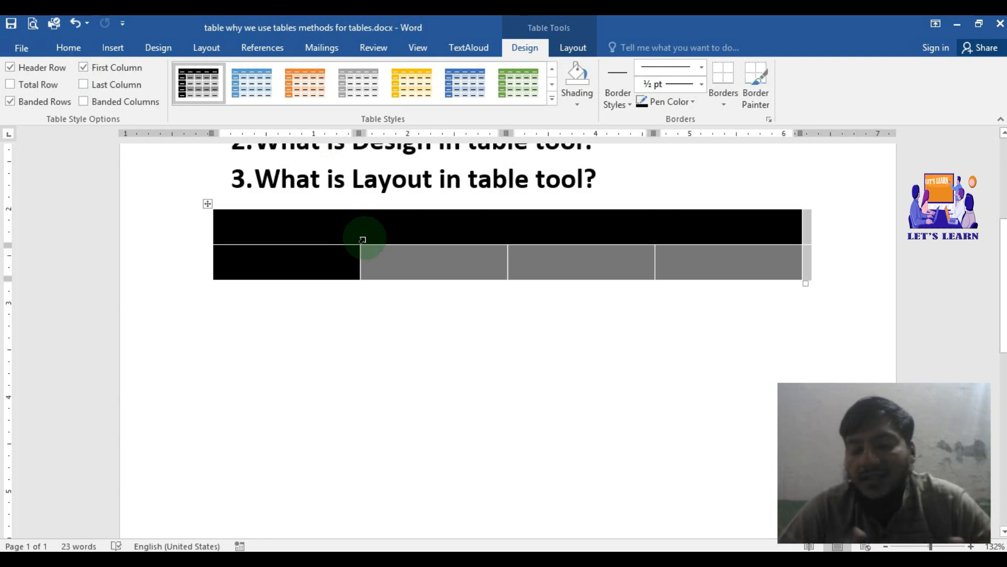
Step: Switch the table's Total Row option on and off twice, leaving it turned off
click(12, 84)
click(11, 83)
click(11, 84)
click(12, 84)
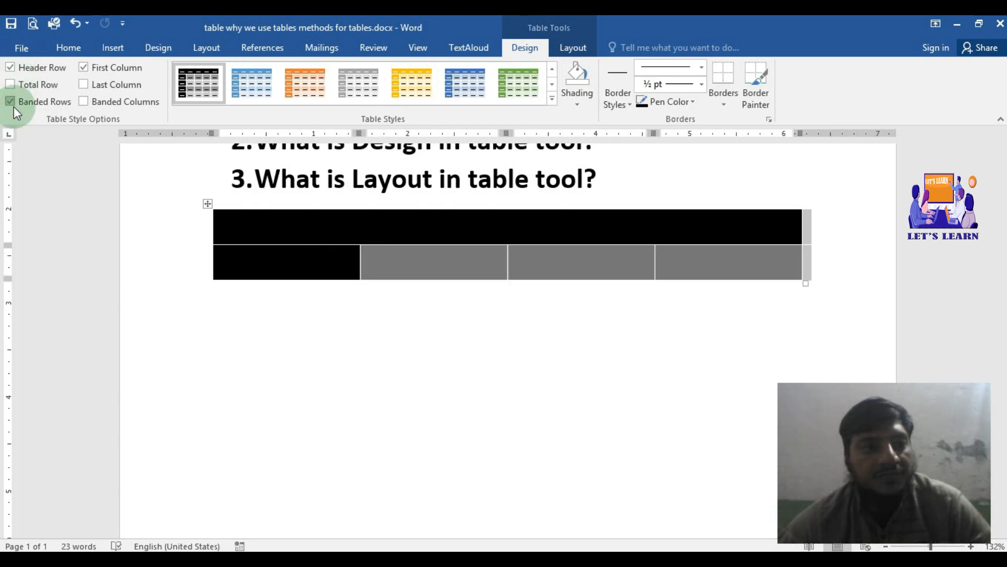
Step: Add two rows at the end of the table and turn on its Total Row option
click(382, 262)
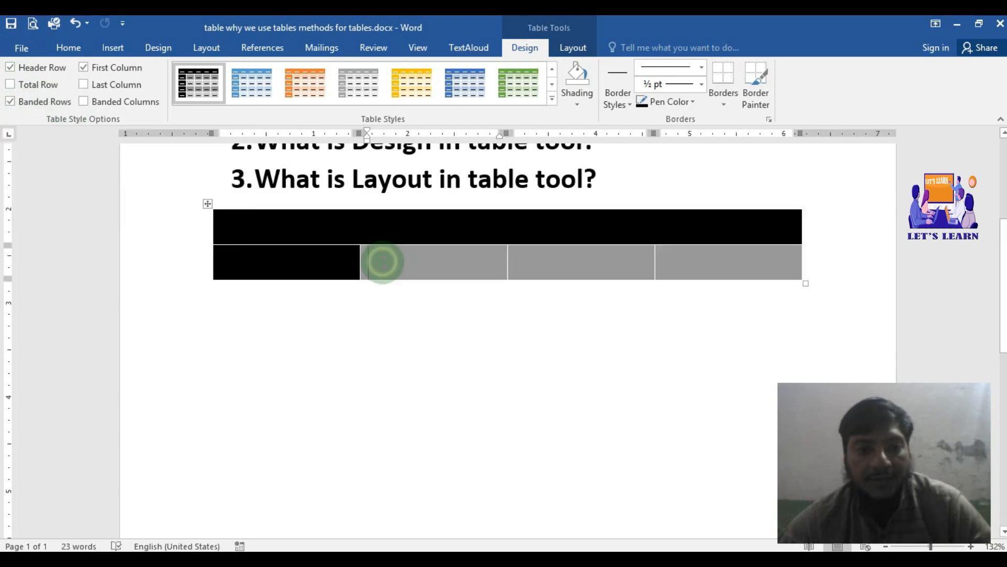
key(Tab)
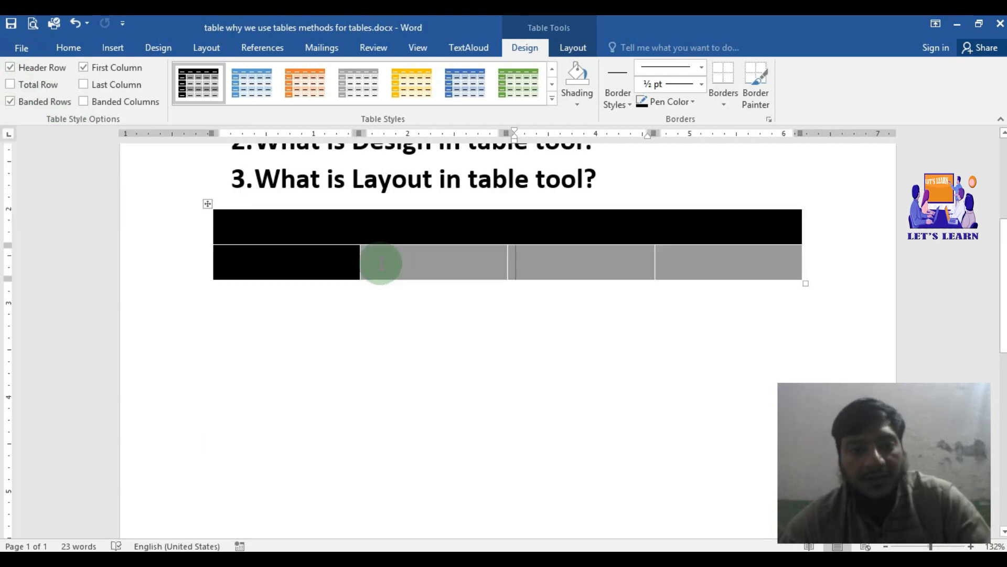
key(Tab)
key(Tab)
key(Tab)
key(Tab)
key(Tab)
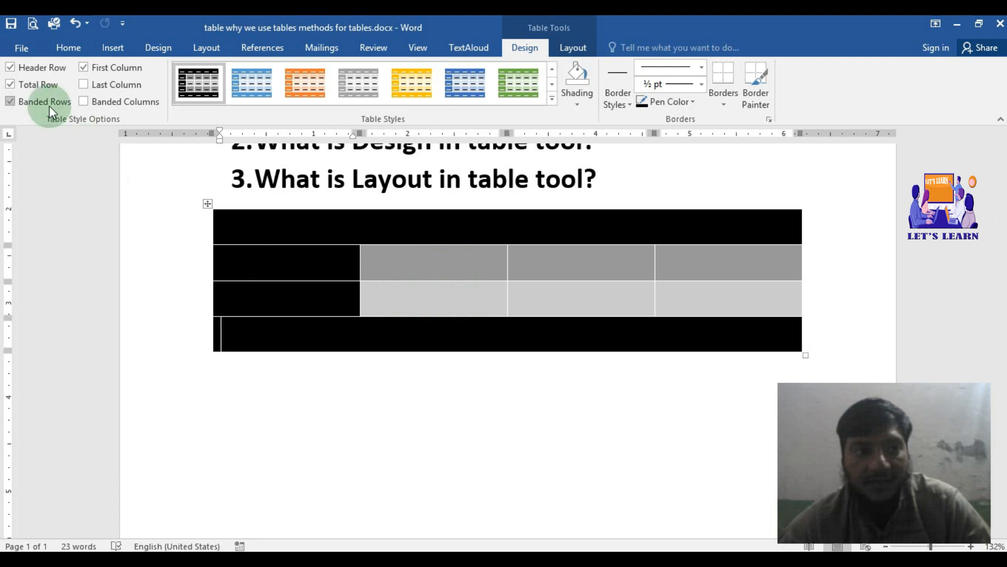
Step: Turn the table's Banded Rows option off and back on
click(17, 101)
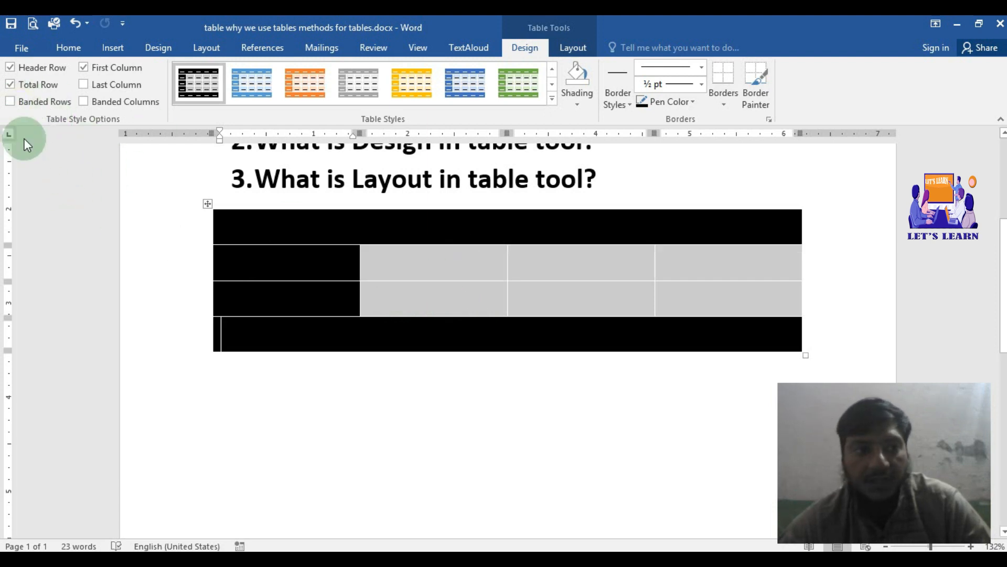
click(13, 102)
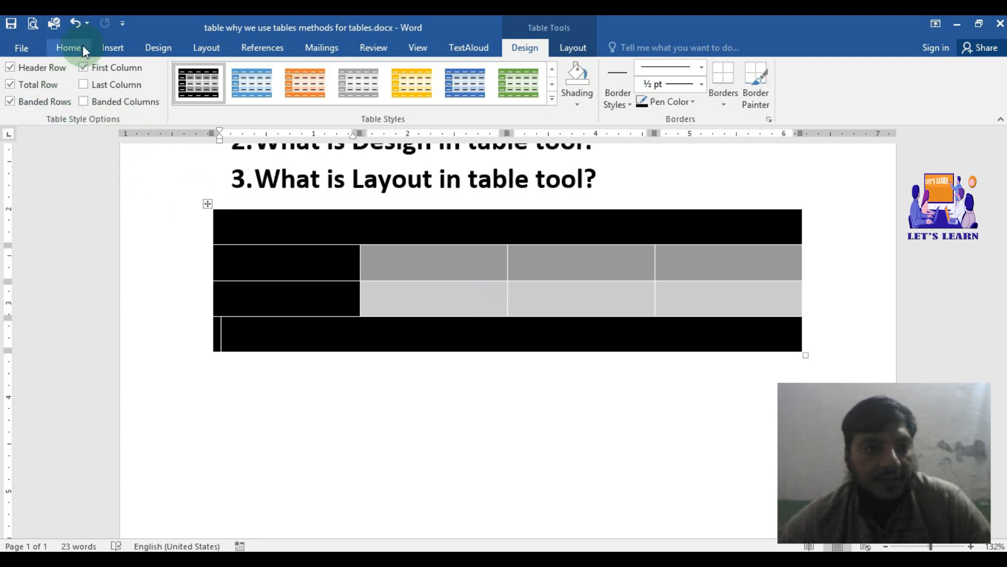
Step: Turn on the table's Last Column option, and try Banded Columns before turning it off again
click(83, 85)
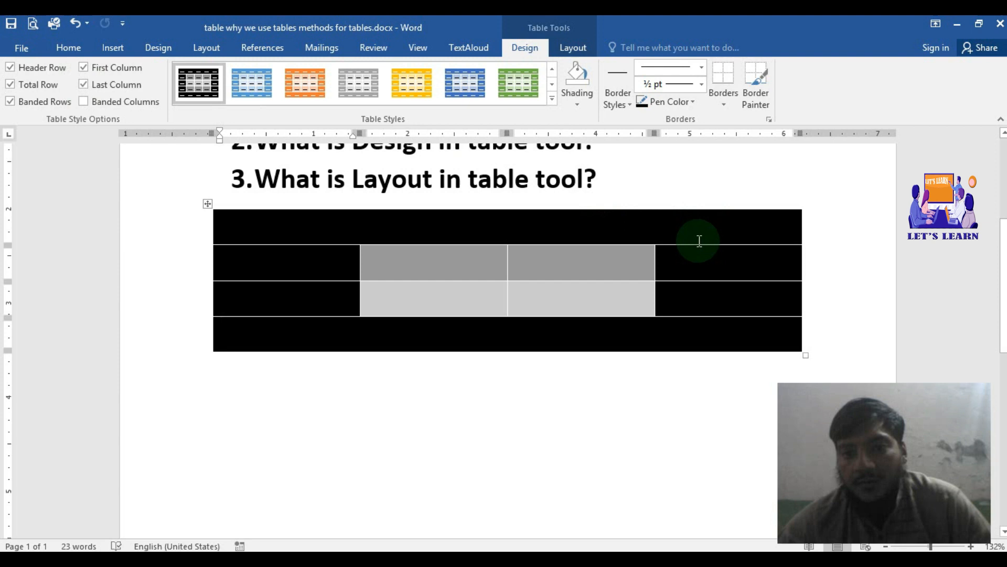
click(84, 103)
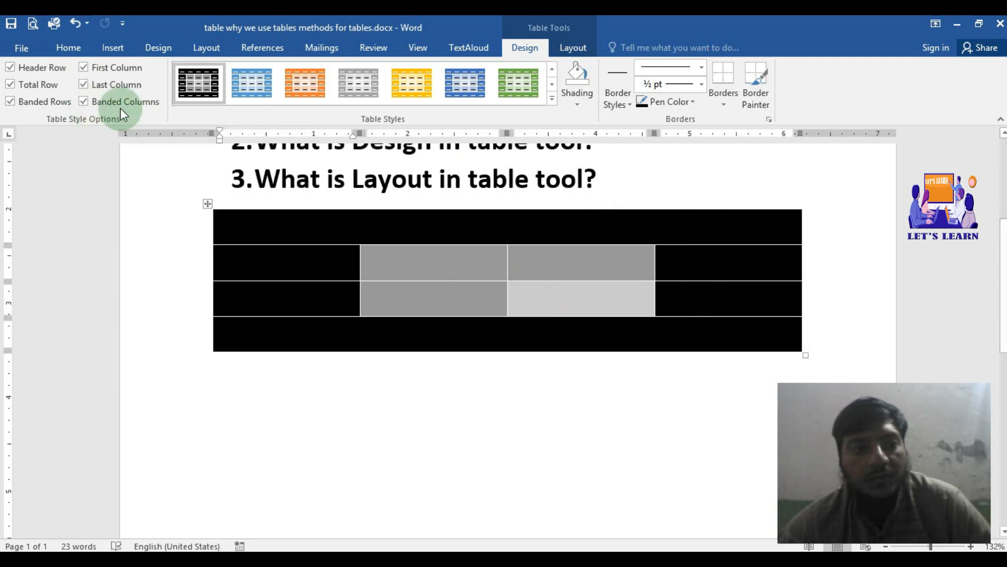
click(83, 102)
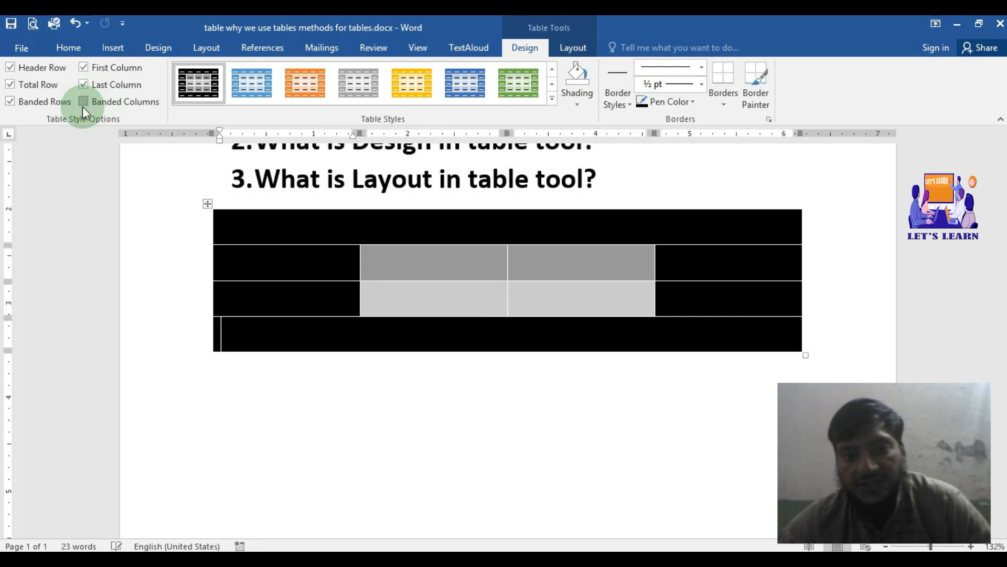
Step: Turn off the table's Last Column, First Column, Header Row, Total Row and Banded Rows options
click(84, 84)
click(83, 67)
click(10, 67)
click(9, 86)
click(10, 102)
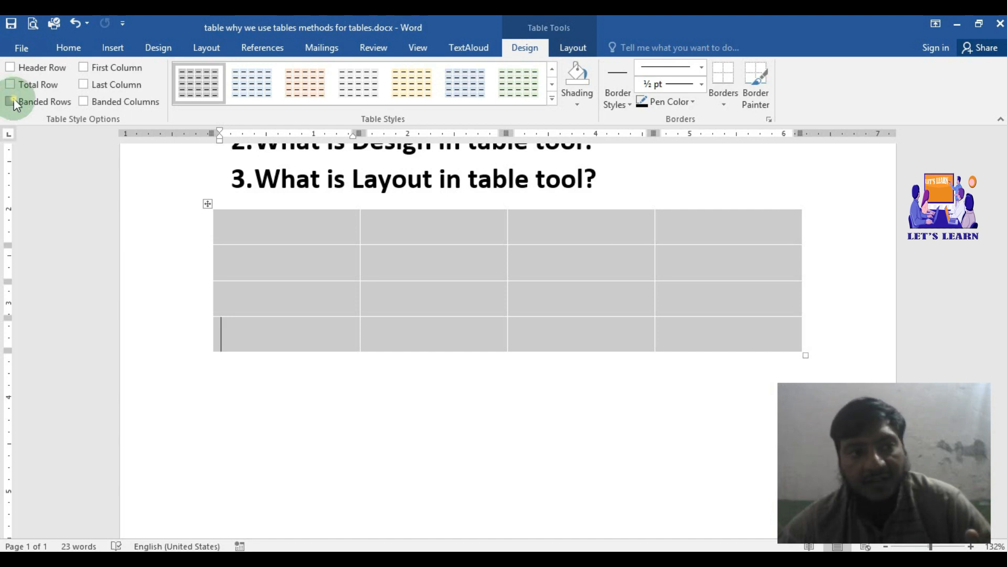
Step: Turn on all six table style options, including Banded Columns, and switch Total Row back off
click(13, 99)
click(10, 85)
click(10, 67)
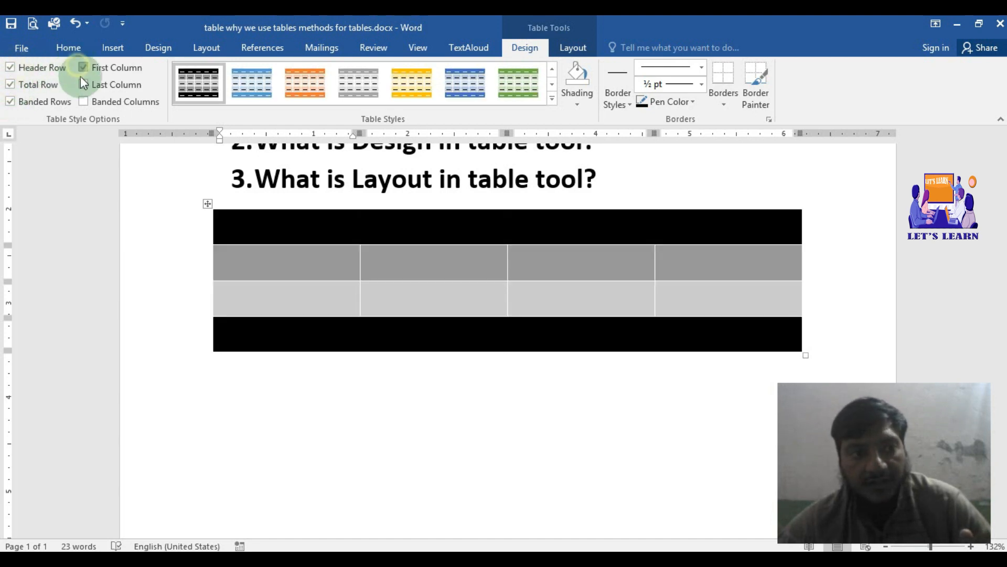
click(83, 85)
click(86, 102)
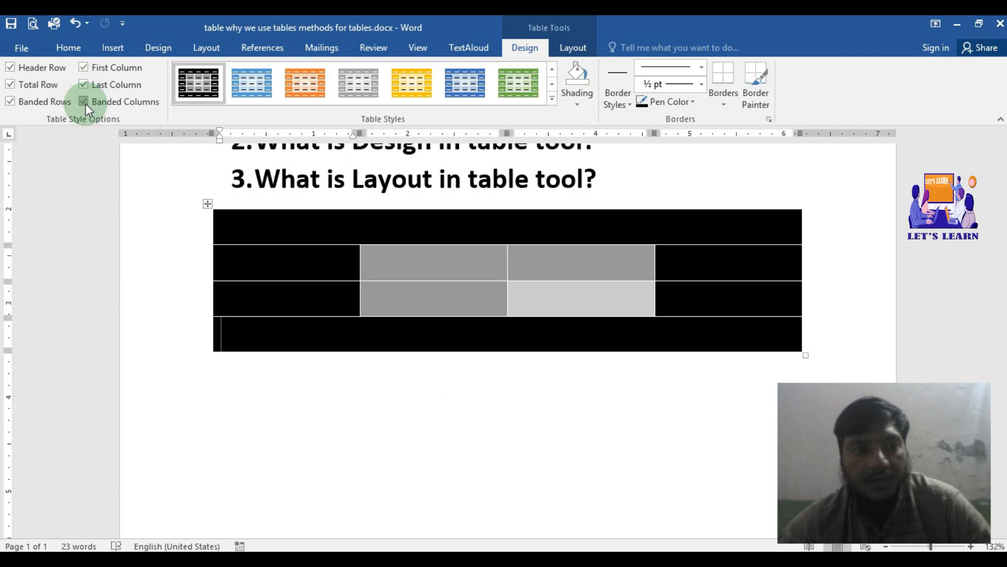
click(18, 86)
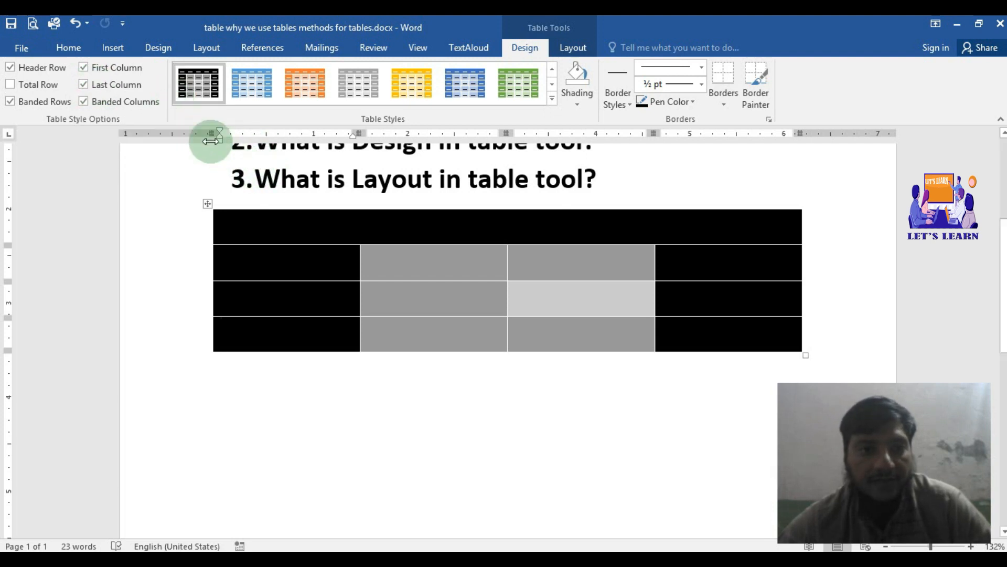
Step: Apply the light blue table style from the fifth row of the Grid Tables gallery
click(549, 98)
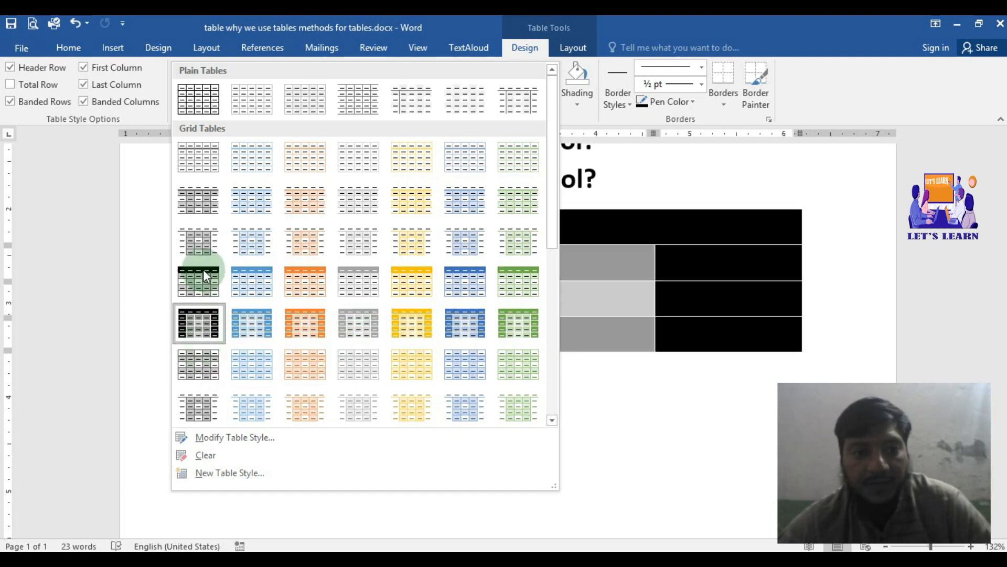
click(262, 325)
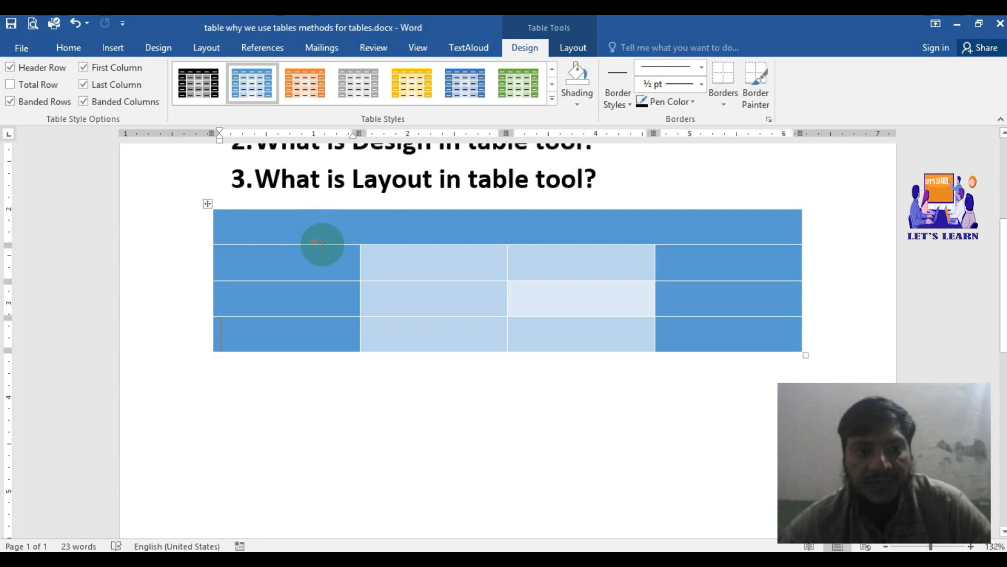
Step: Shade the first cell of the table's second row light orange
click(324, 265)
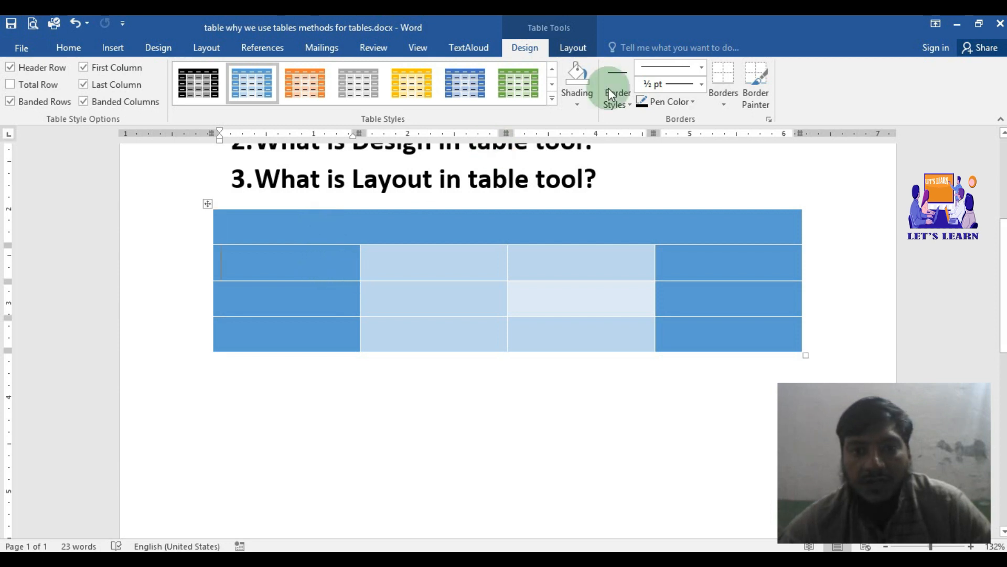
click(578, 105)
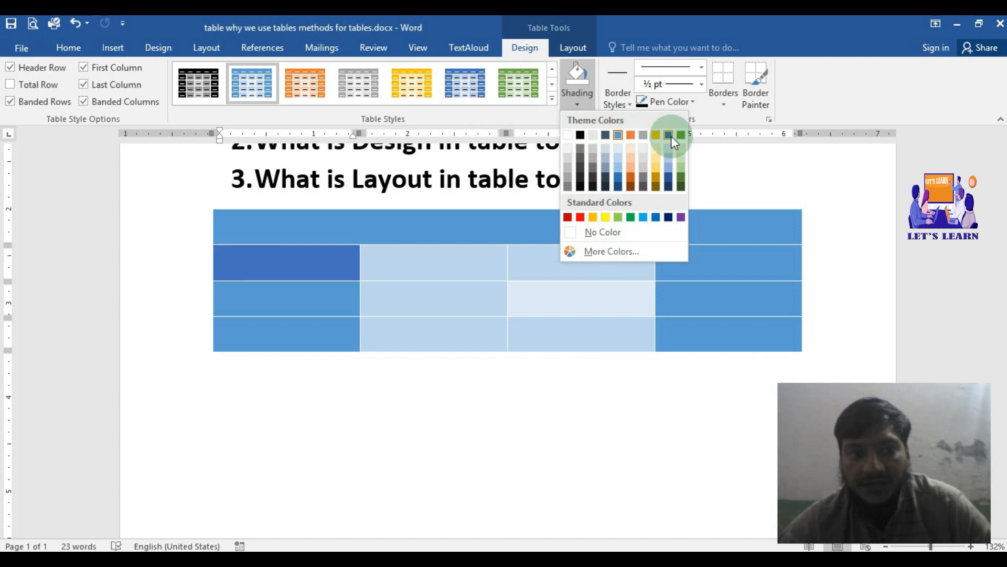
click(629, 163)
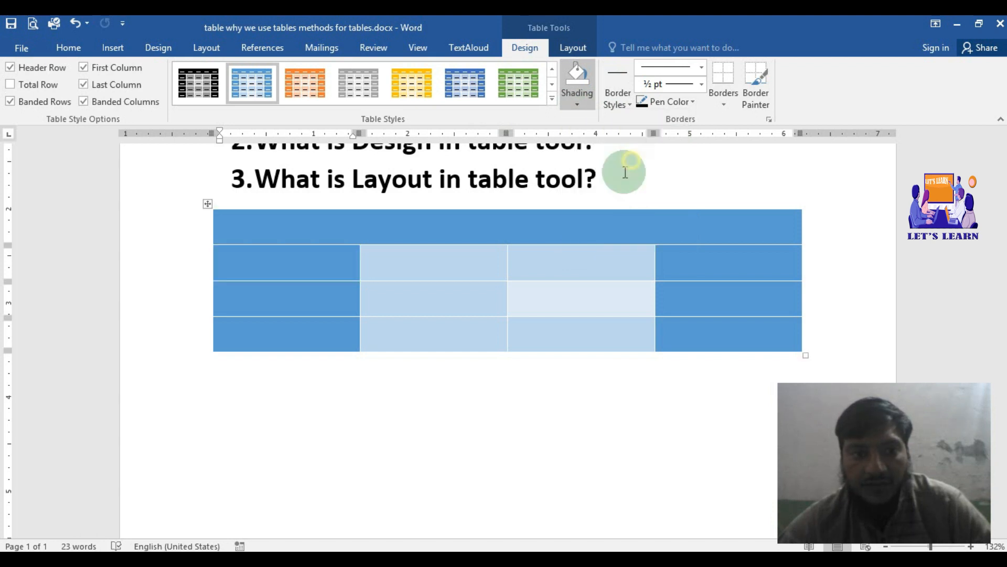
Step: Shade all cells in the three rows below the header with standard yellow
drag(266, 255, 682, 328)
click(497, 271)
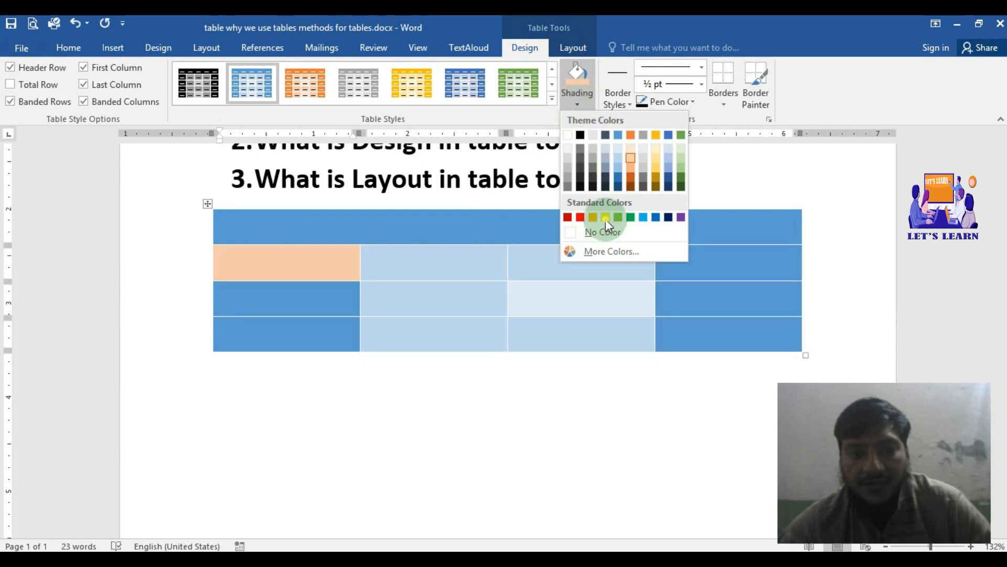
click(606, 217)
click(587, 264)
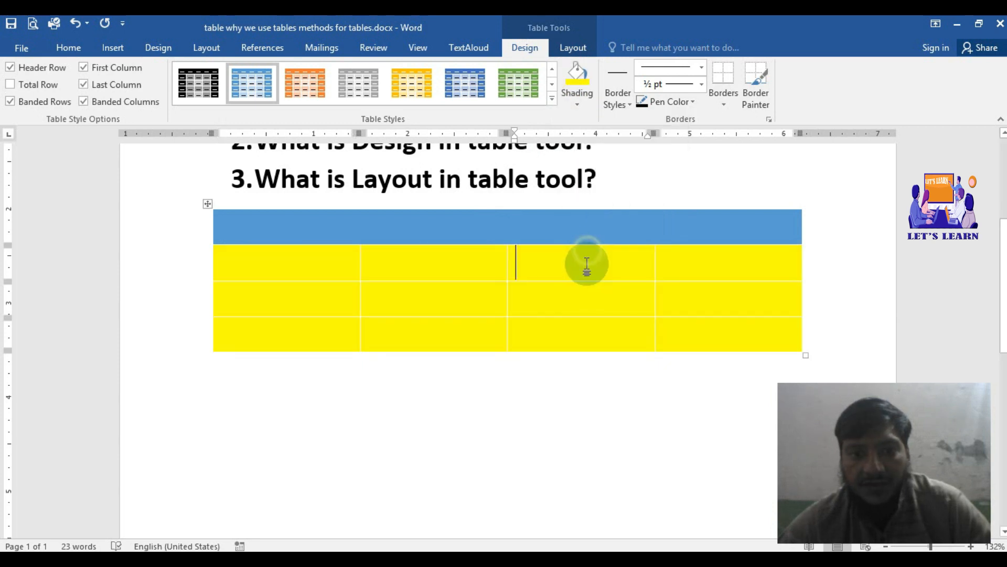
Step: Shade all cells in the three rows below the header with standard red
drag(247, 254, 693, 326)
click(573, 108)
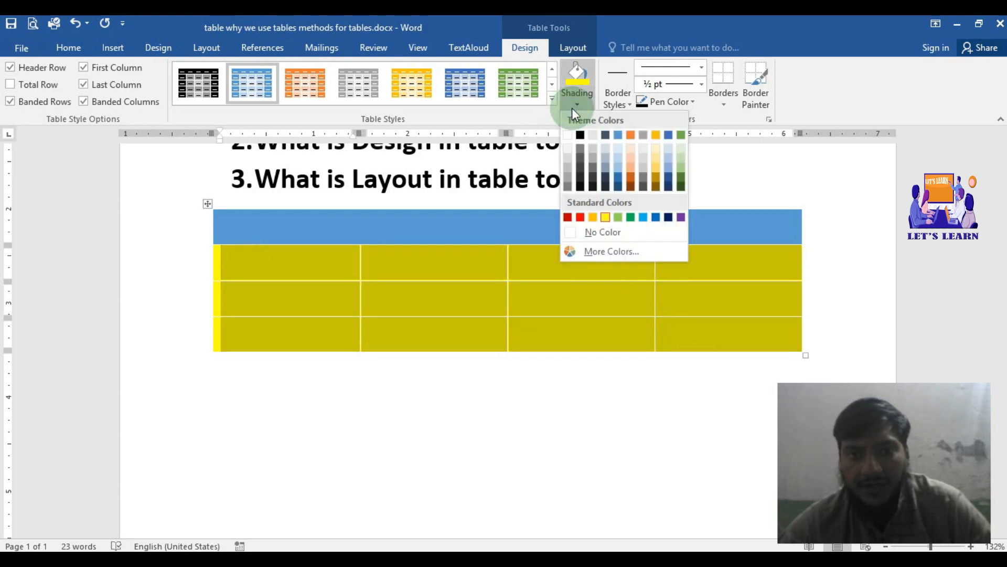
click(581, 217)
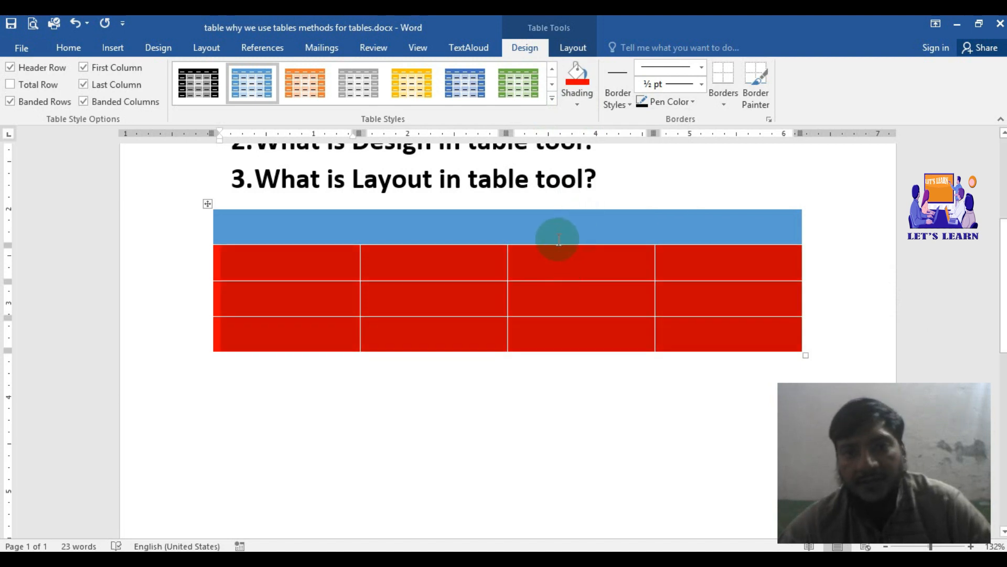
Step: Paint the gold 1½ pt theme border along the table's first two inside vertical lines and beneath the second row's first cell
click(631, 108)
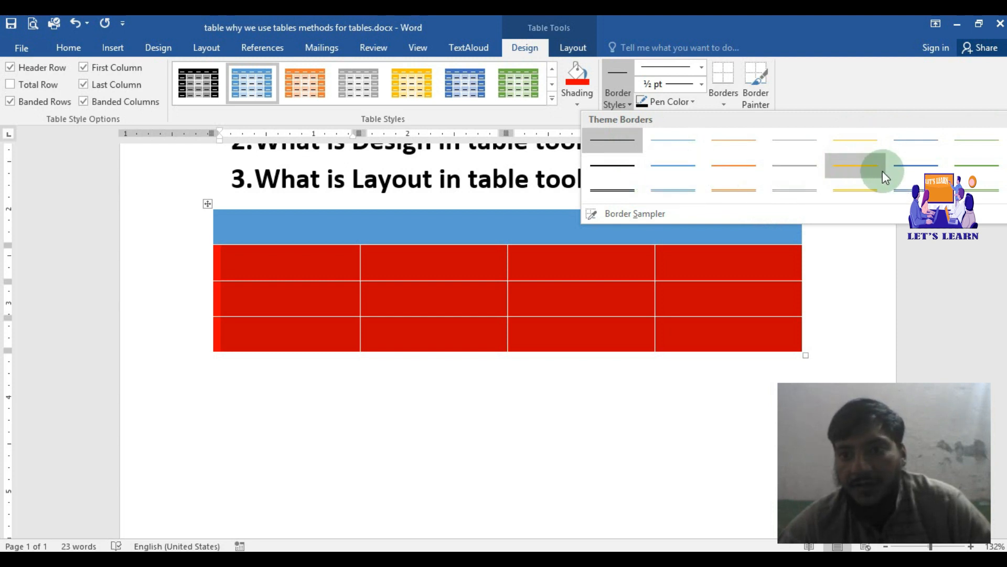
click(867, 165)
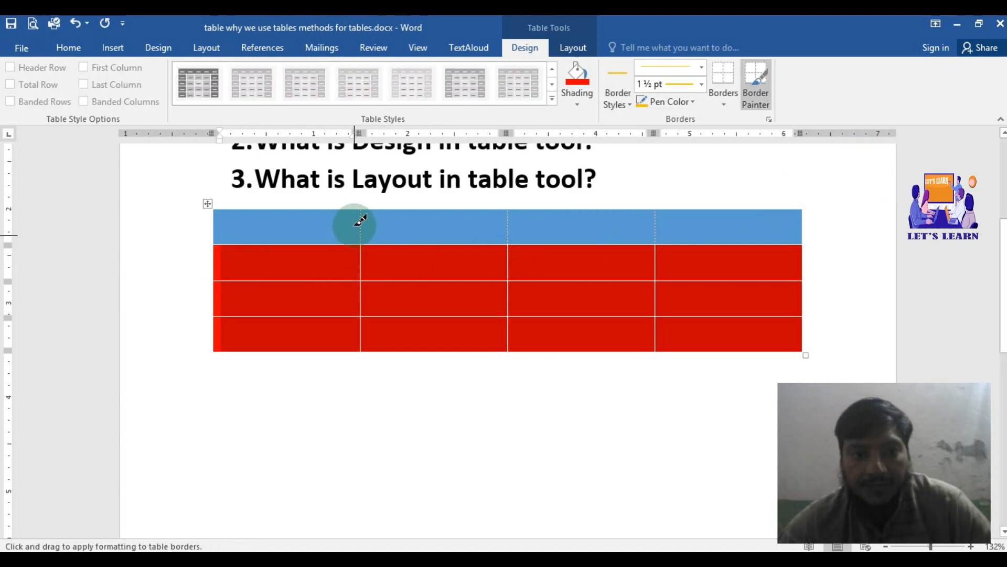
drag(361, 210, 364, 350)
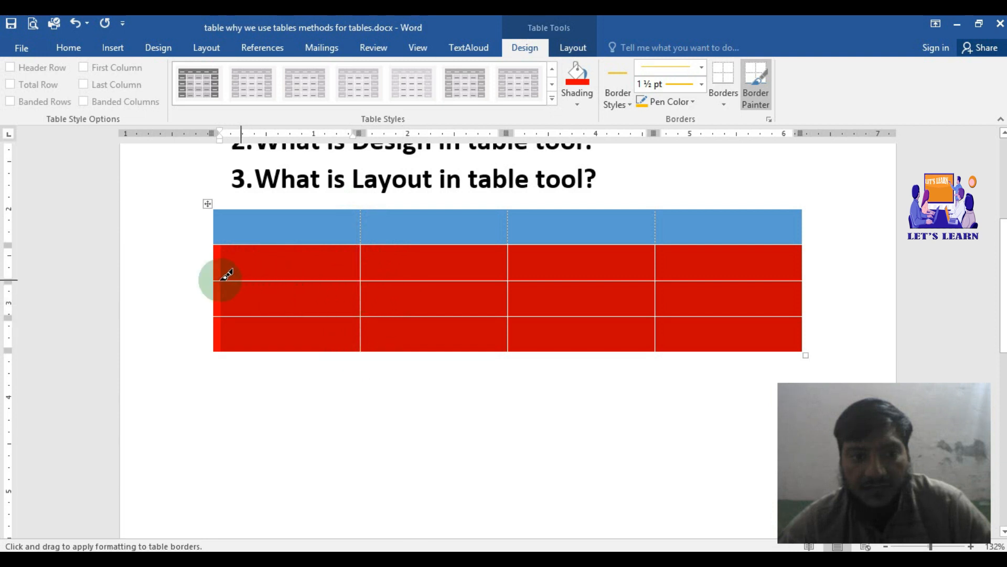
drag(217, 279, 360, 280)
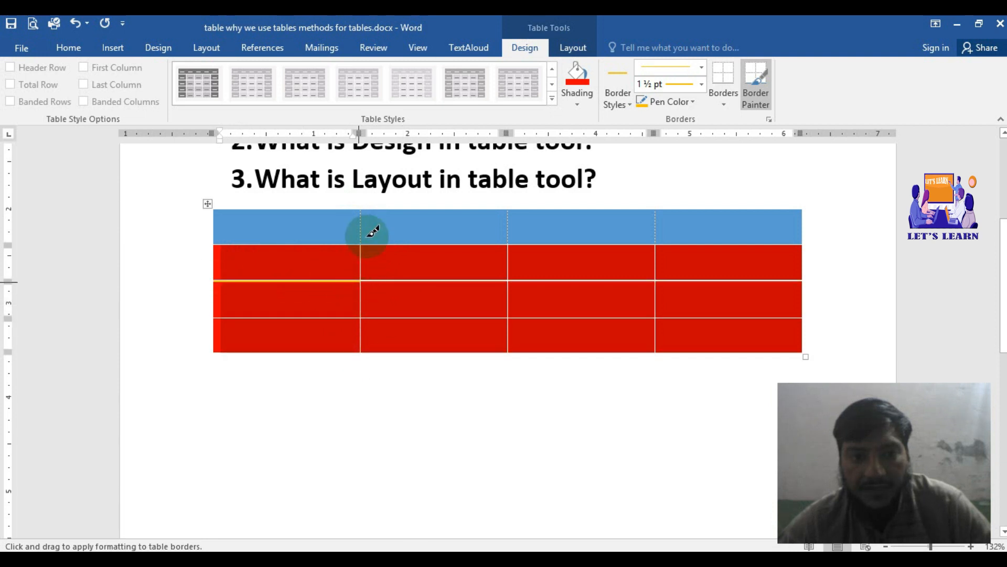
drag(366, 239, 361, 349)
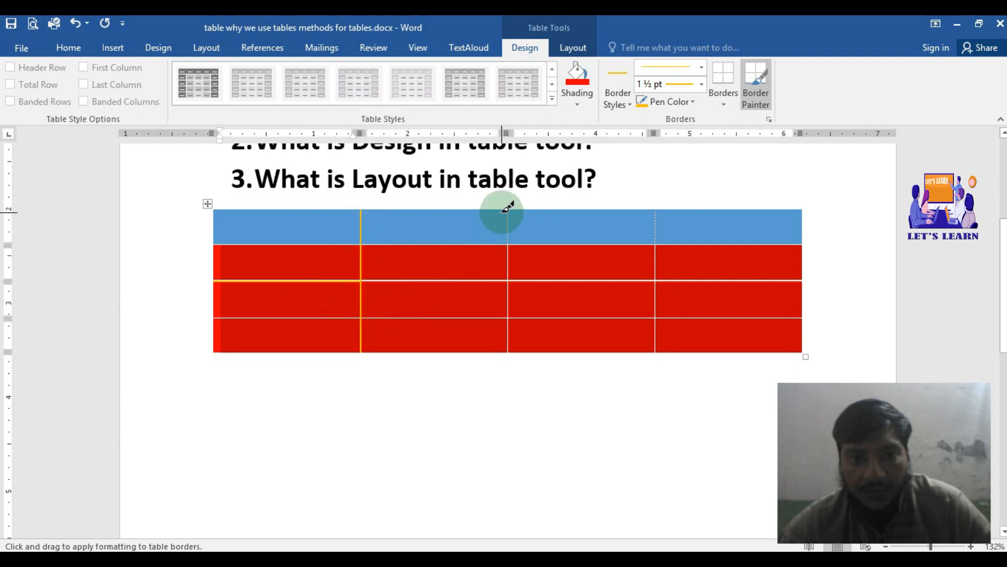
drag(507, 210, 510, 335)
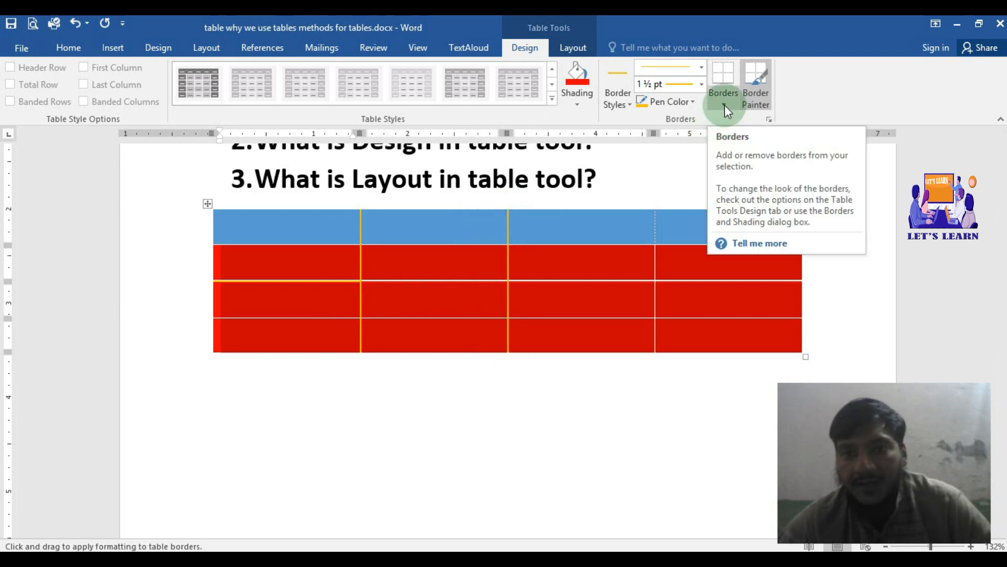
click(236, 224)
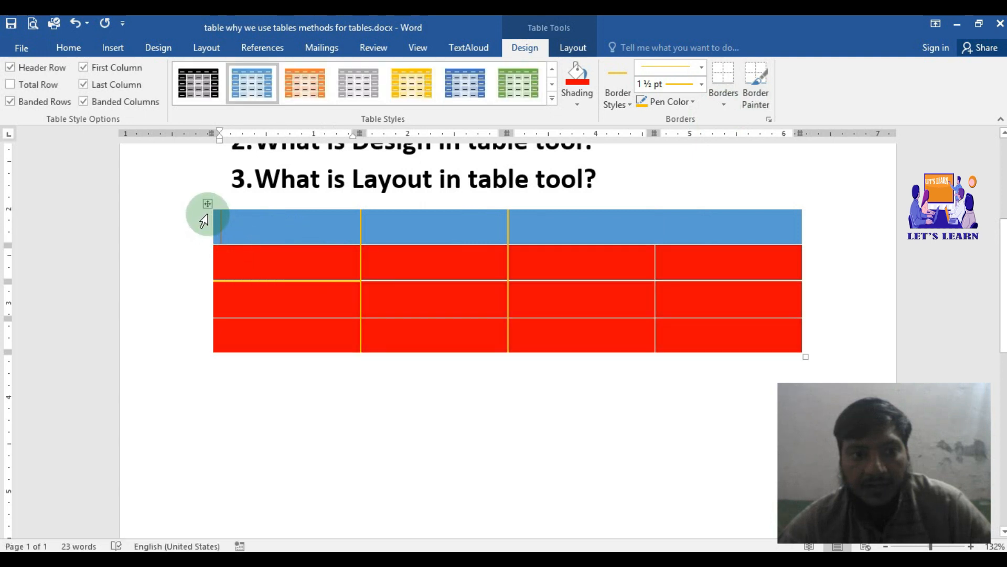
Step: Try a Diagonal Down Border on all cells of the table, and undo it
drag(262, 233, 674, 322)
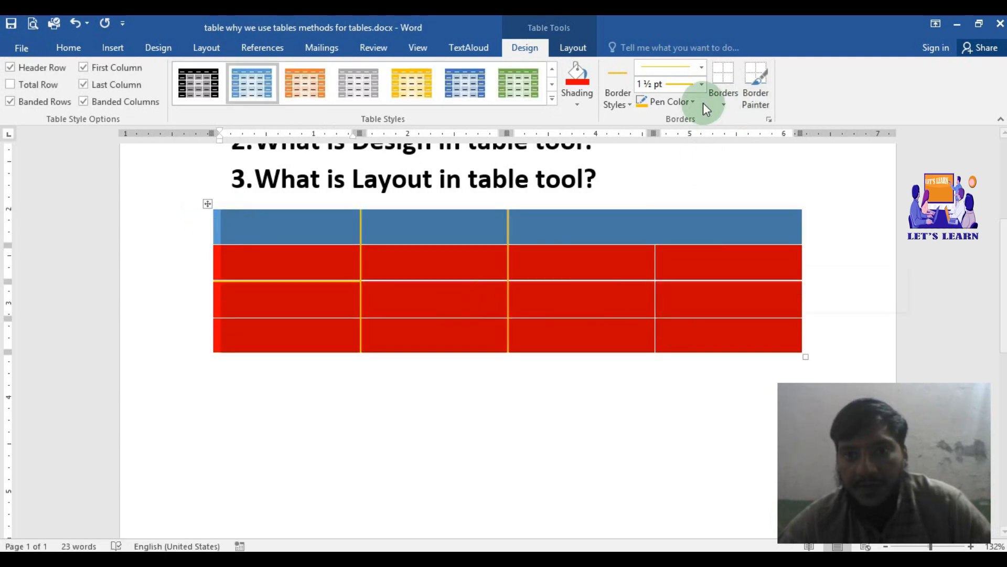
click(724, 105)
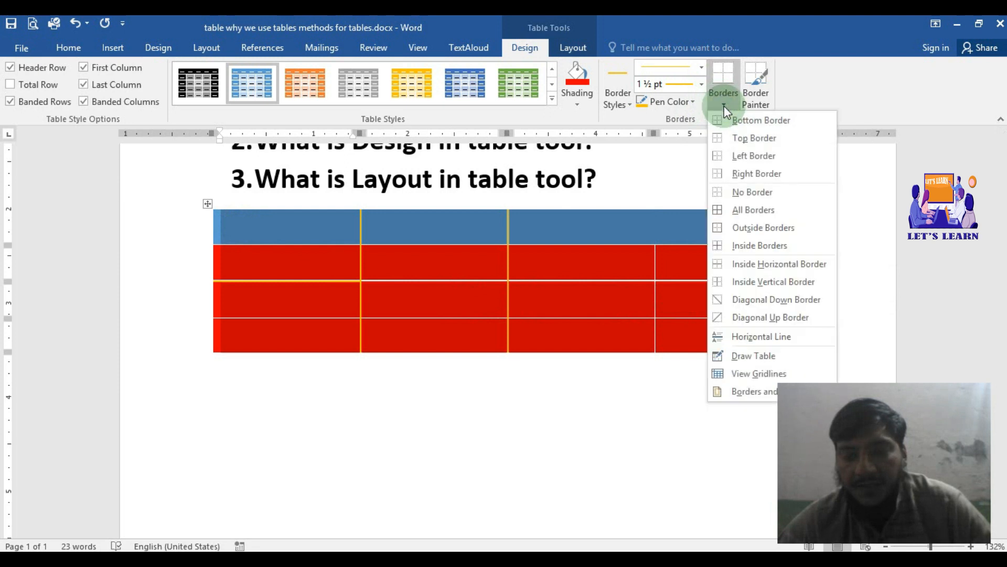
click(756, 209)
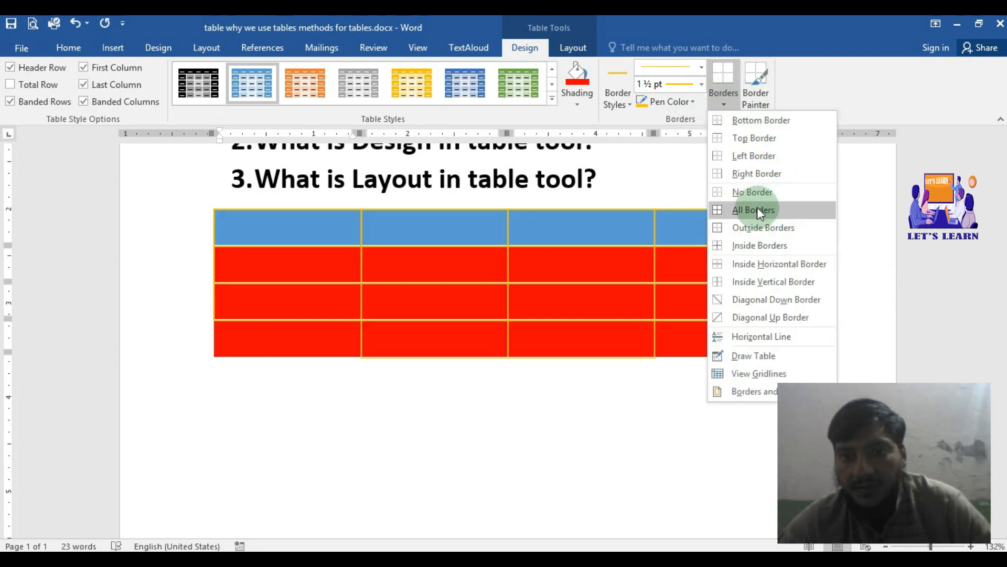
click(757, 197)
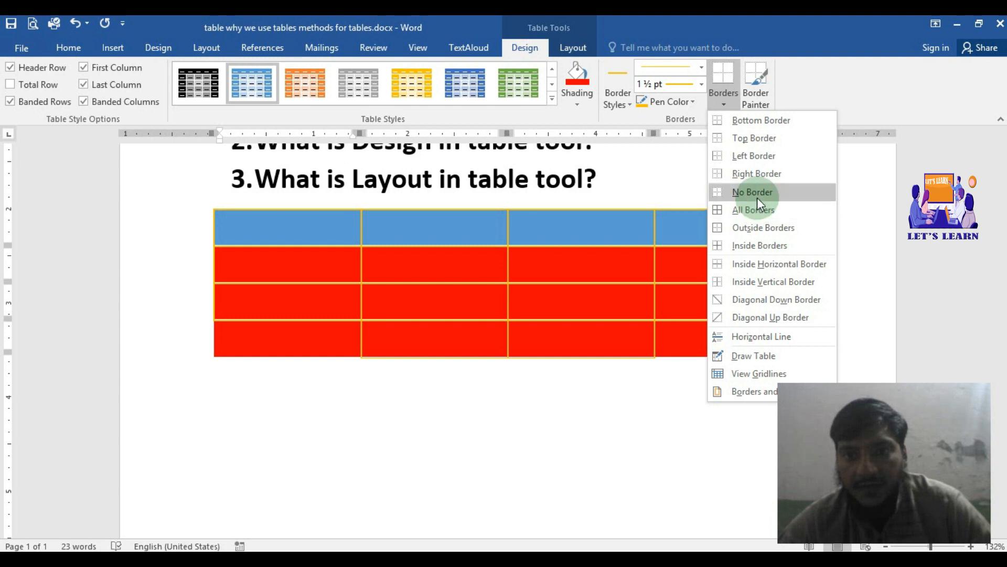
click(754, 176)
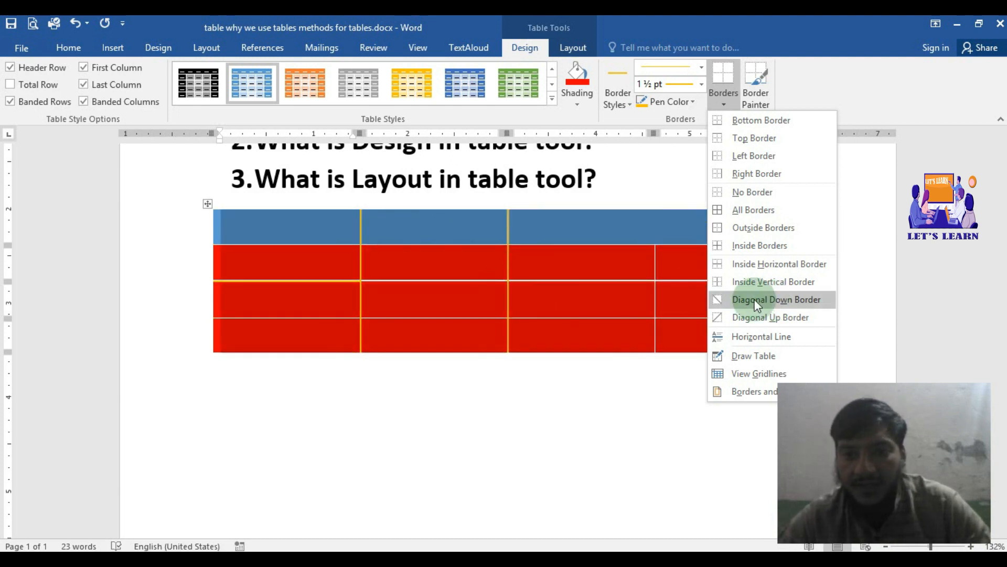
click(765, 304)
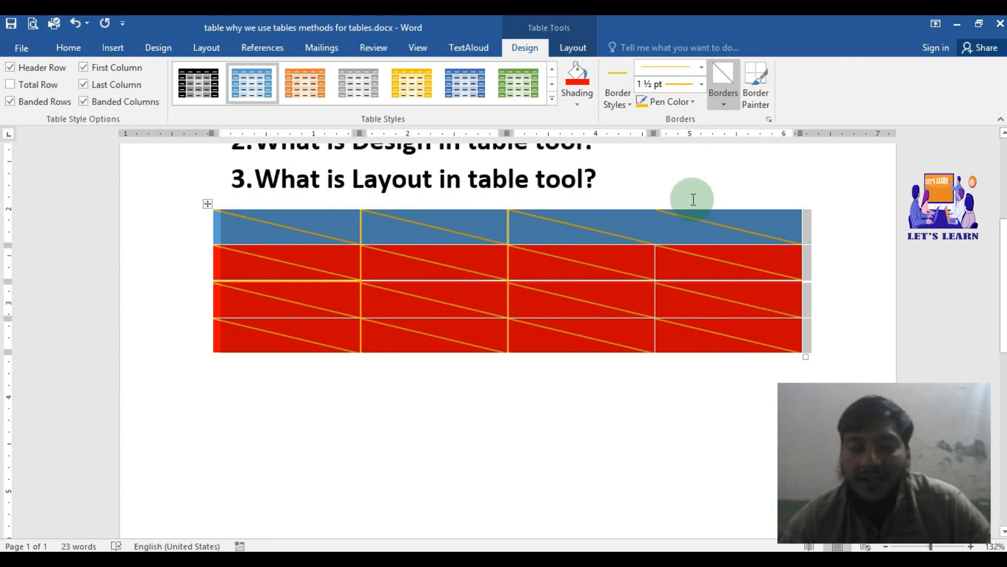
key(ctrl+z)
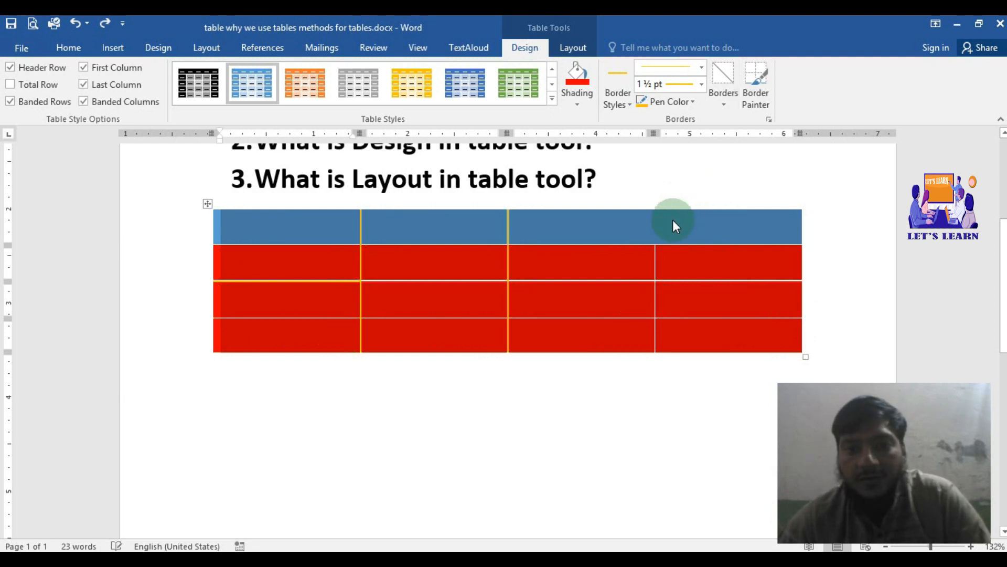
Step: Open the border options for the selected table
click(723, 105)
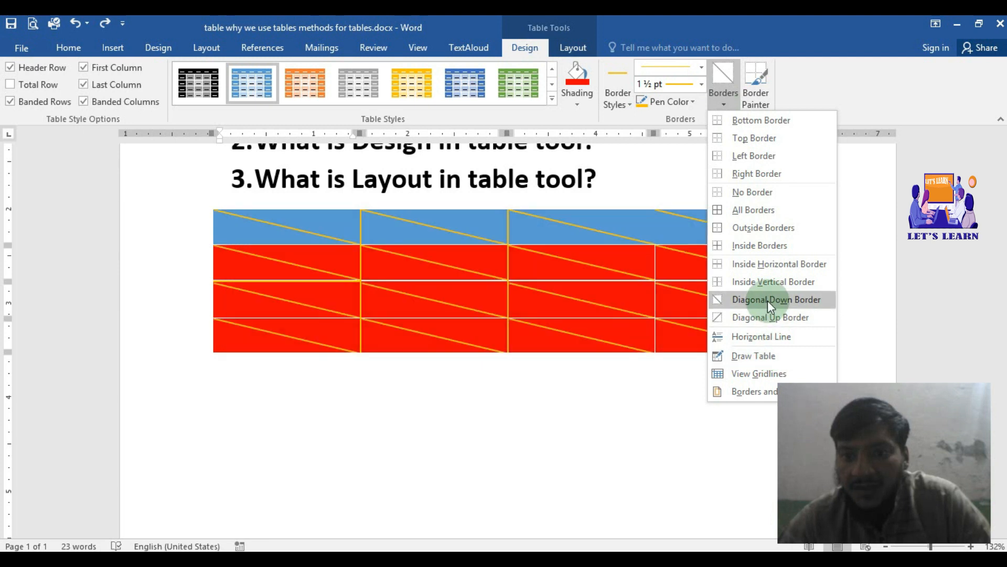
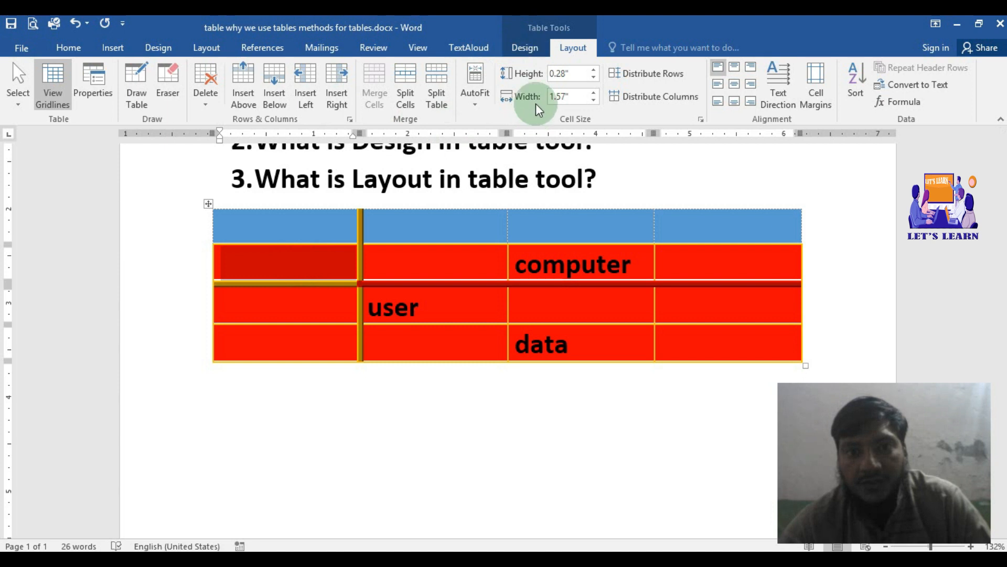
Step: Shade the first cell of the table's second row with the dark blue-gray theme color
click(526, 48)
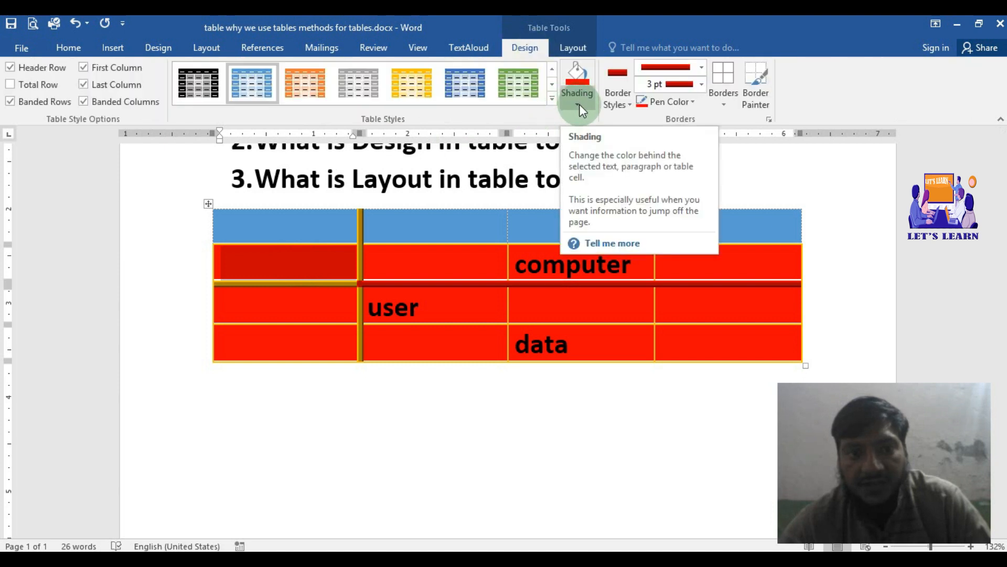
click(578, 103)
click(605, 135)
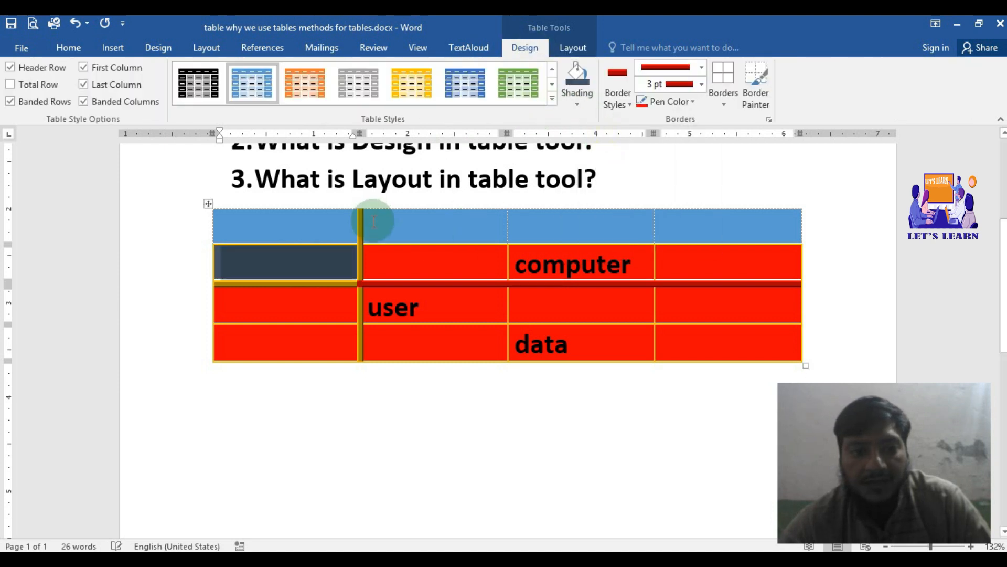
Step: Select the table's entire second column and shade it standard yellow
click(407, 261)
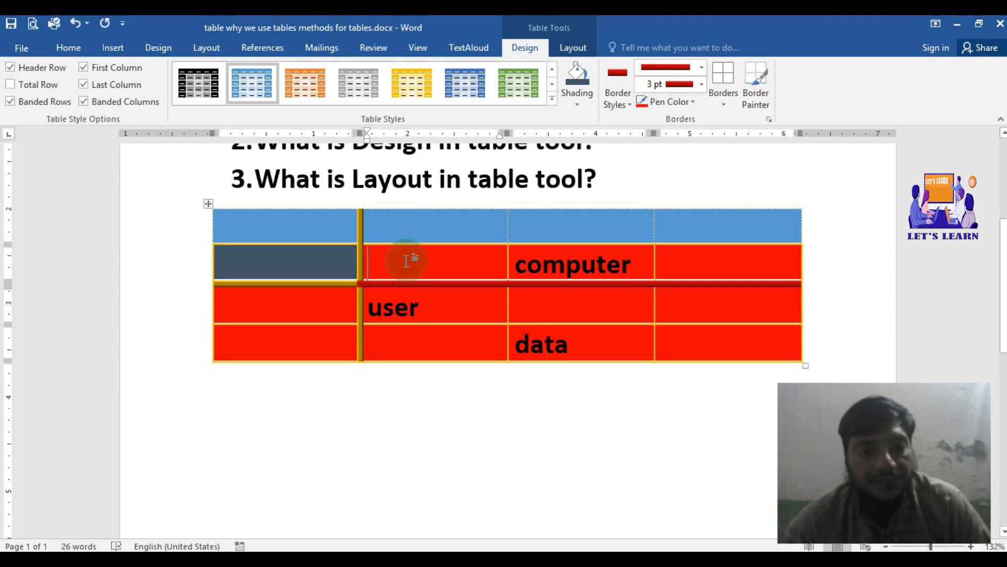
click(590, 46)
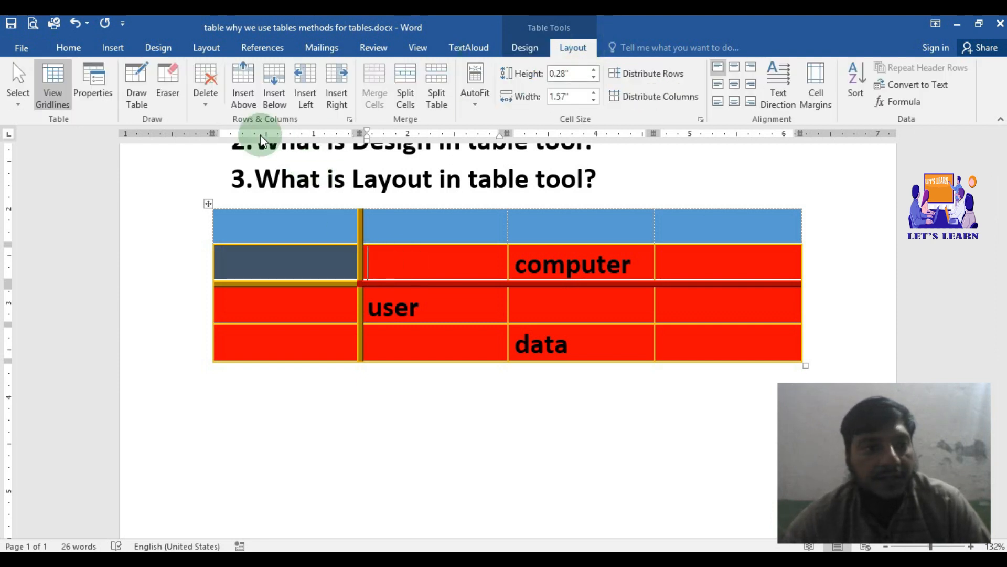
click(19, 105)
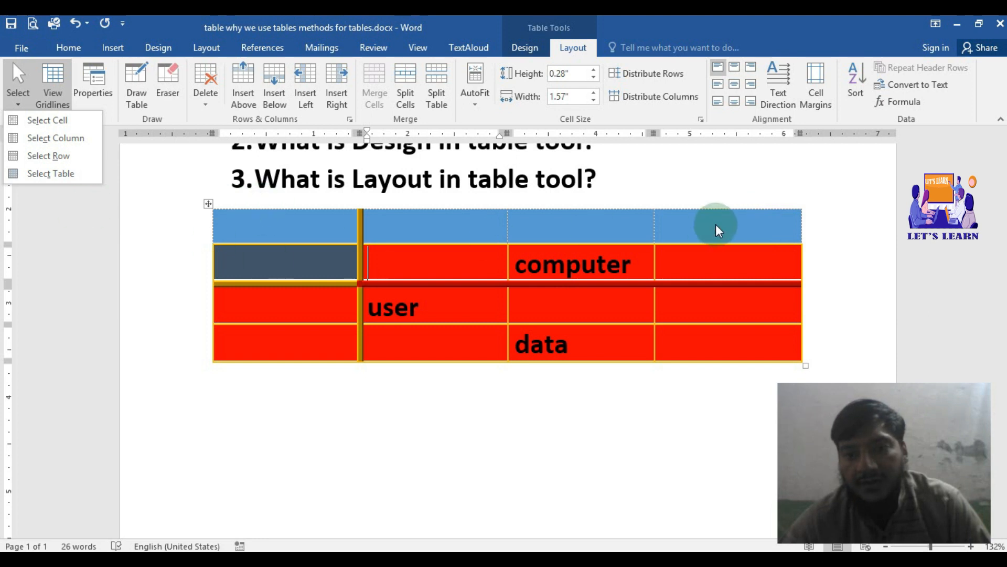
click(49, 140)
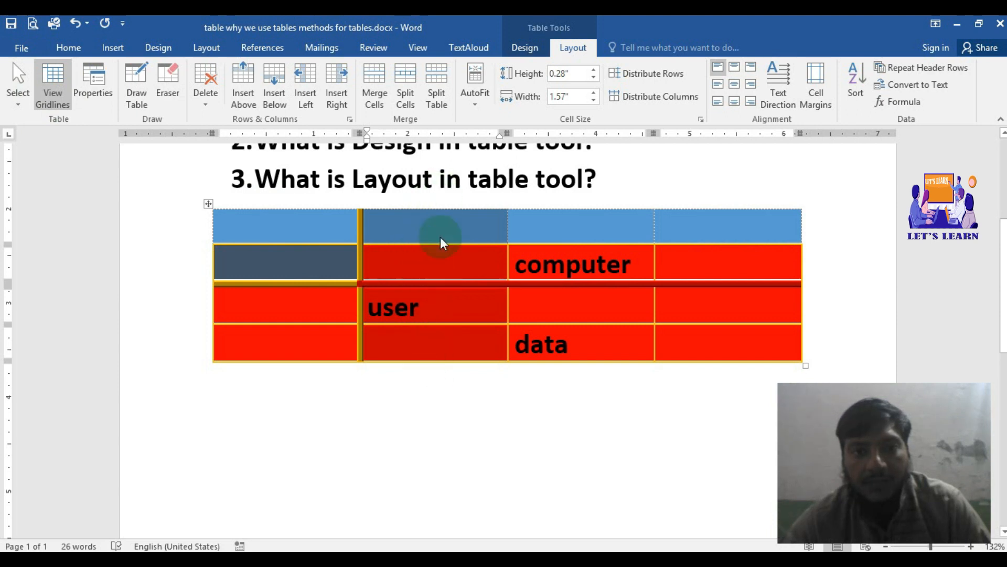
click(522, 47)
click(622, 100)
click(583, 112)
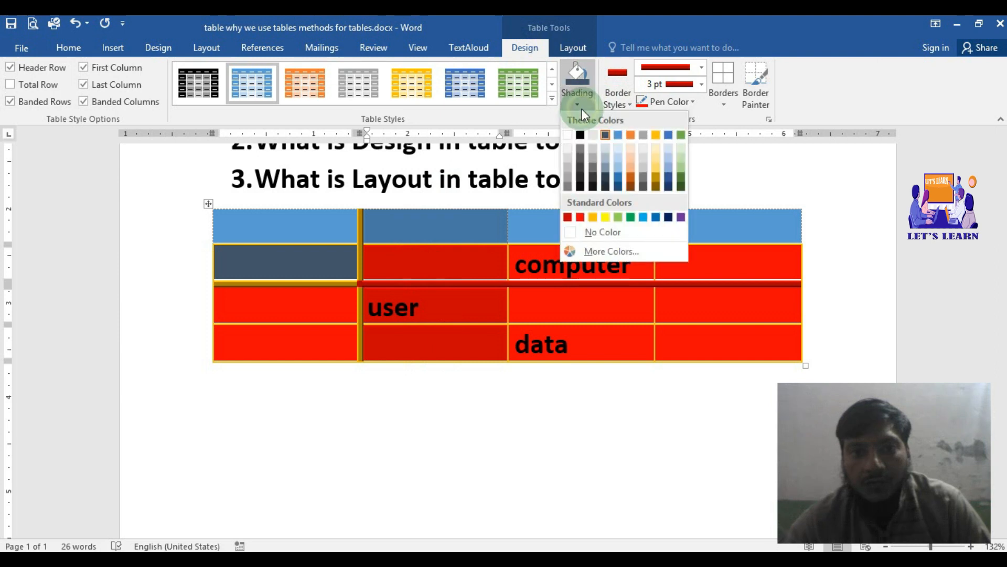
click(610, 216)
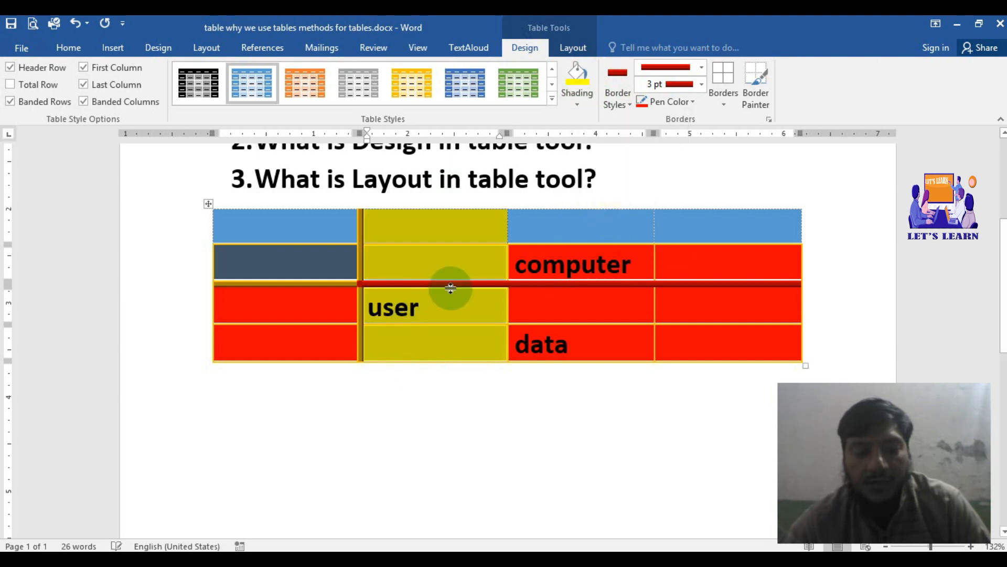
Step: Select the whole table and try shading every cell with a light blue theme color
click(555, 227)
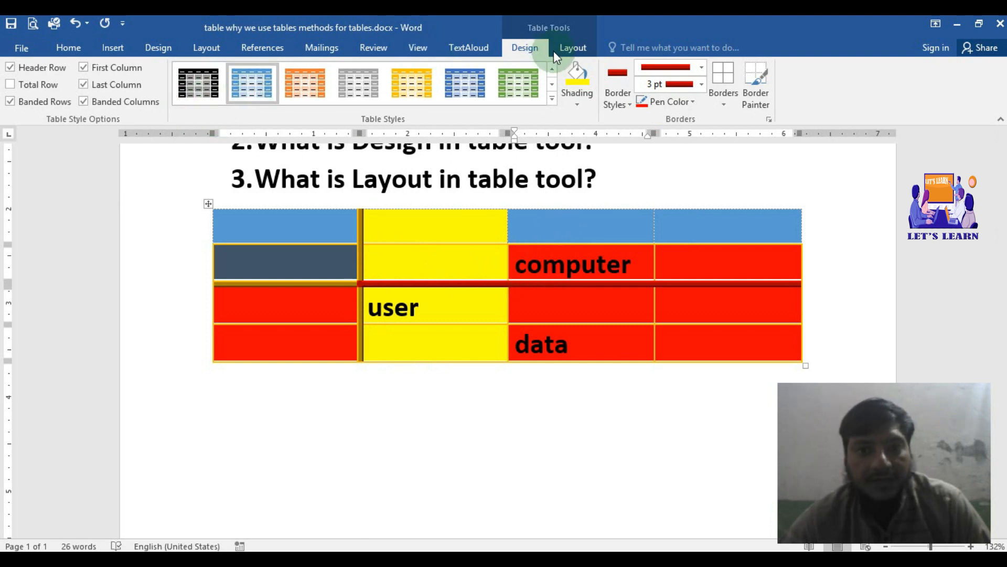
click(566, 49)
click(26, 103)
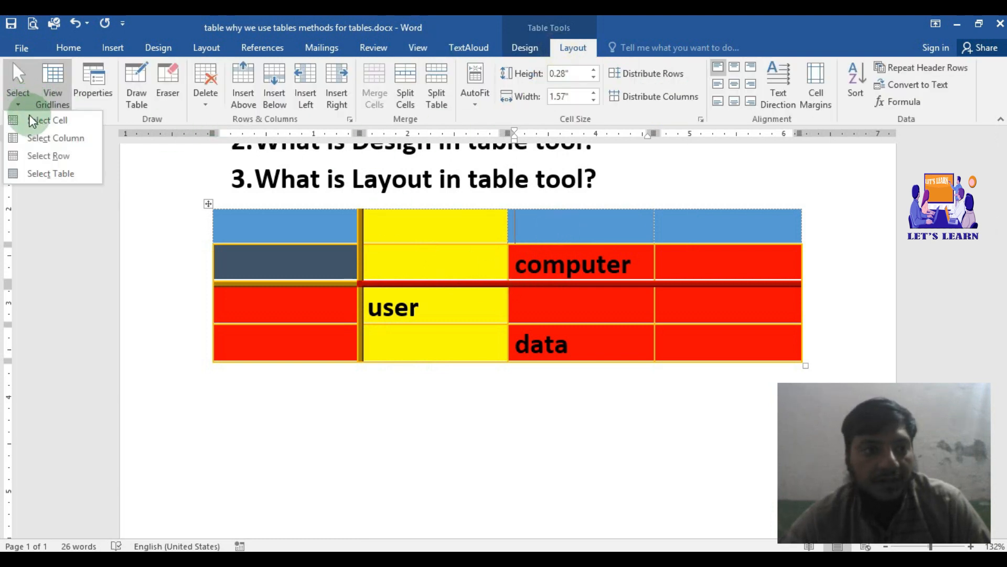
click(41, 173)
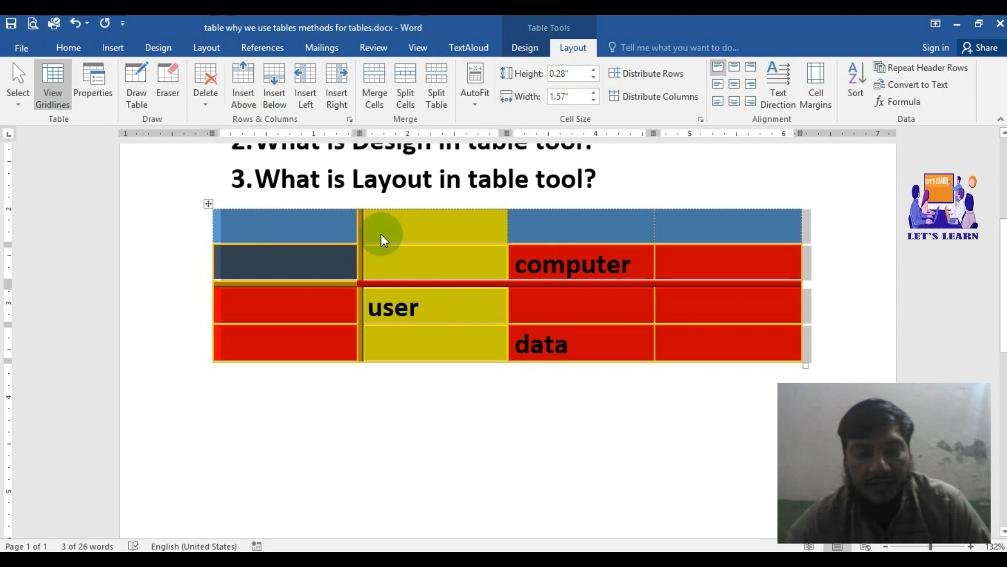
click(540, 47)
click(525, 84)
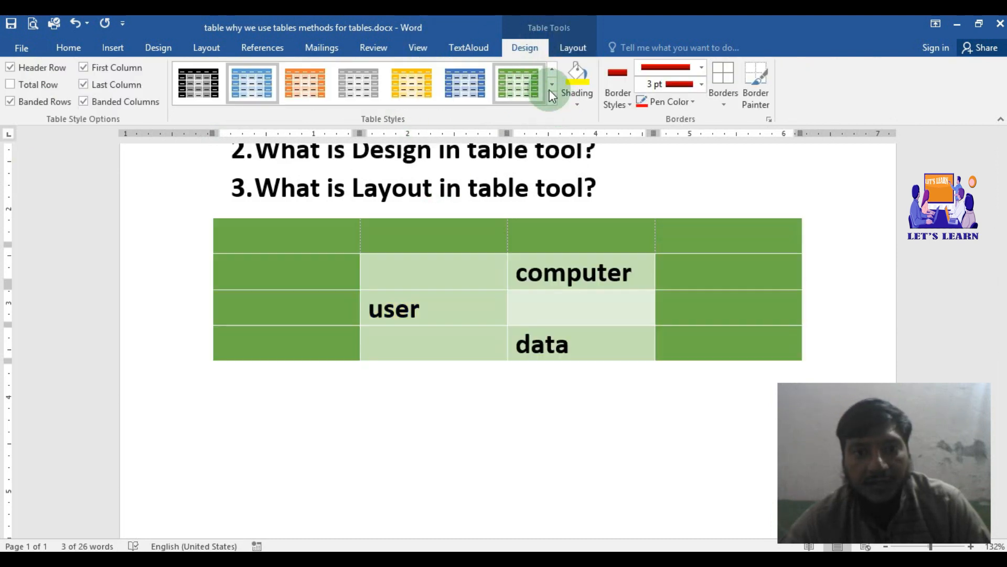
click(412, 82)
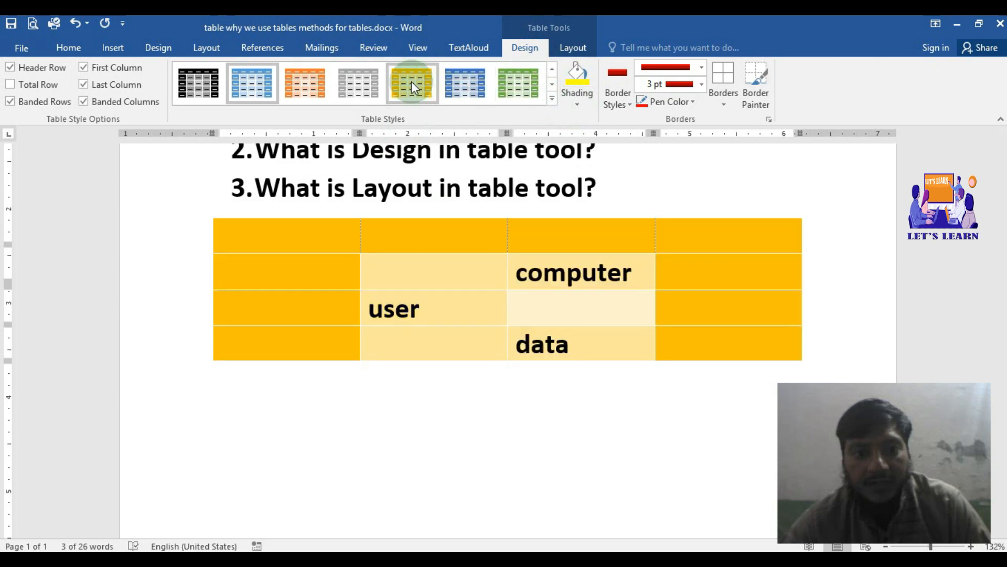
click(577, 103)
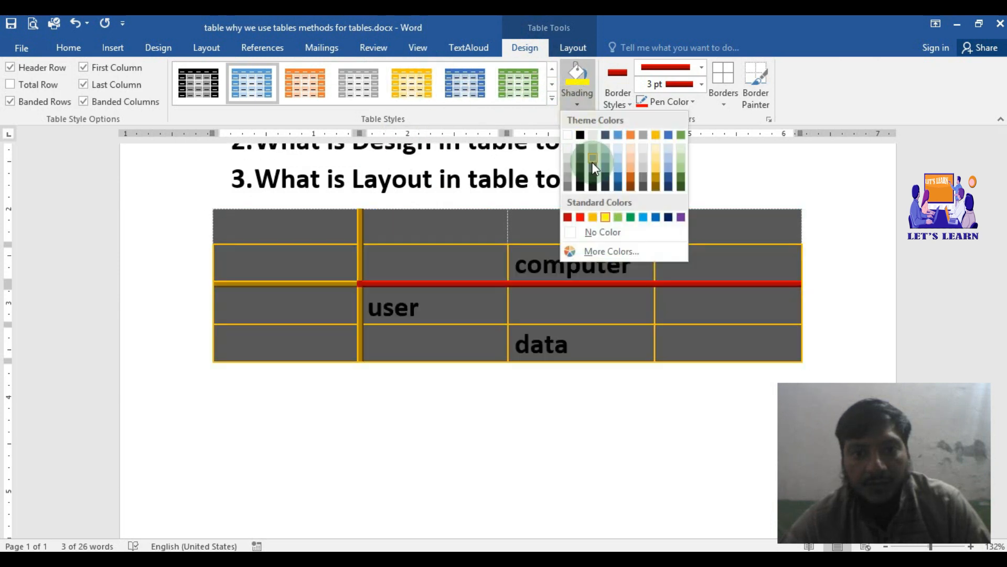
click(605, 169)
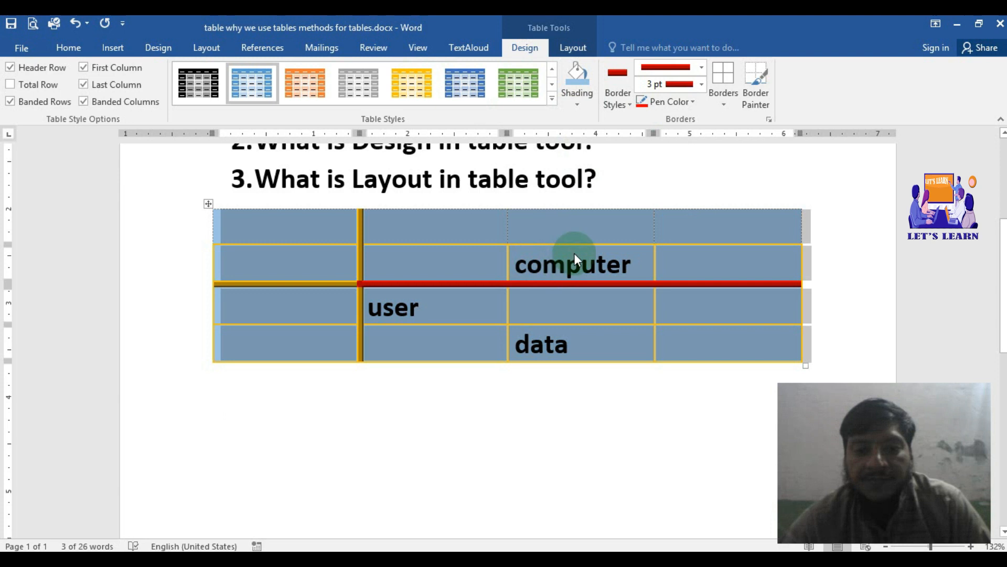
click(567, 240)
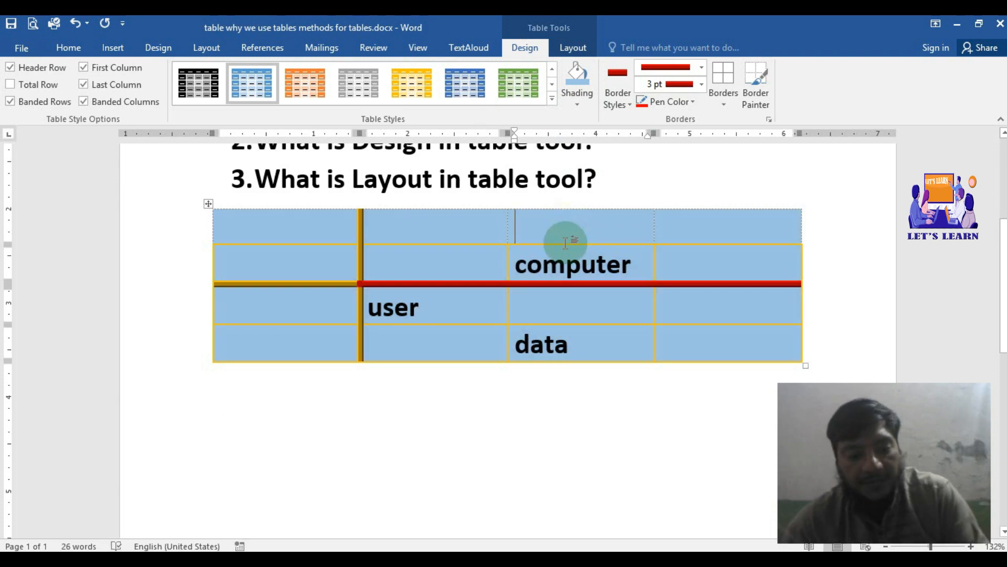
Step: Undo the whole-table light blue shading and the second column's yellow shading
key(ctrl+z)
key(ctrl+z)
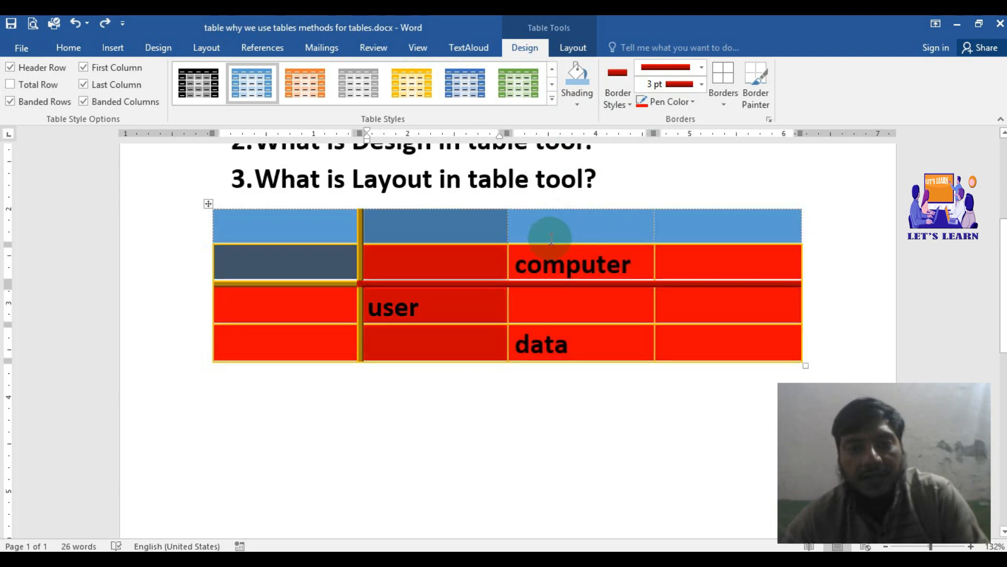
click(475, 261)
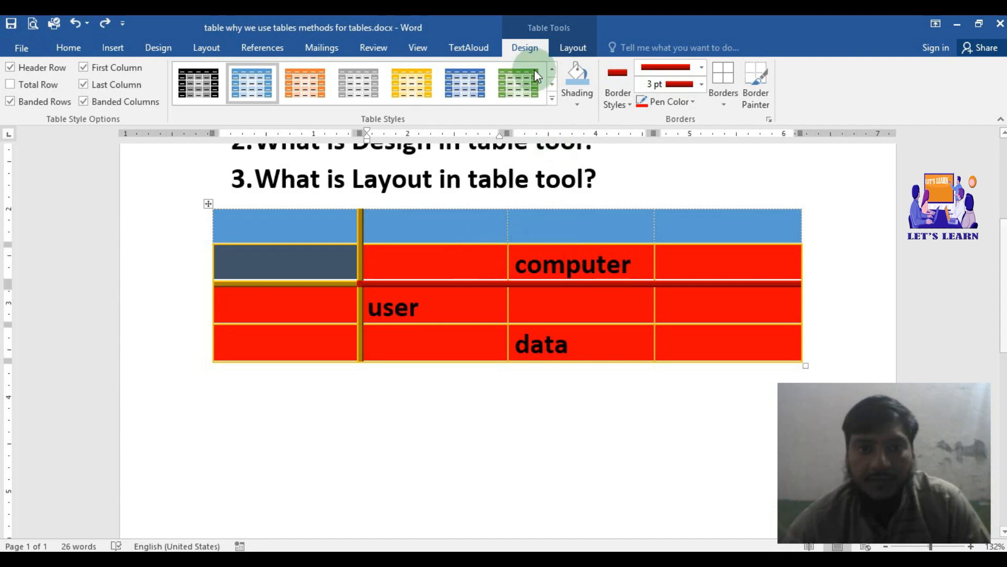
Step: Open the table's properties and try the Preferred width option, leaving it switched off
click(563, 47)
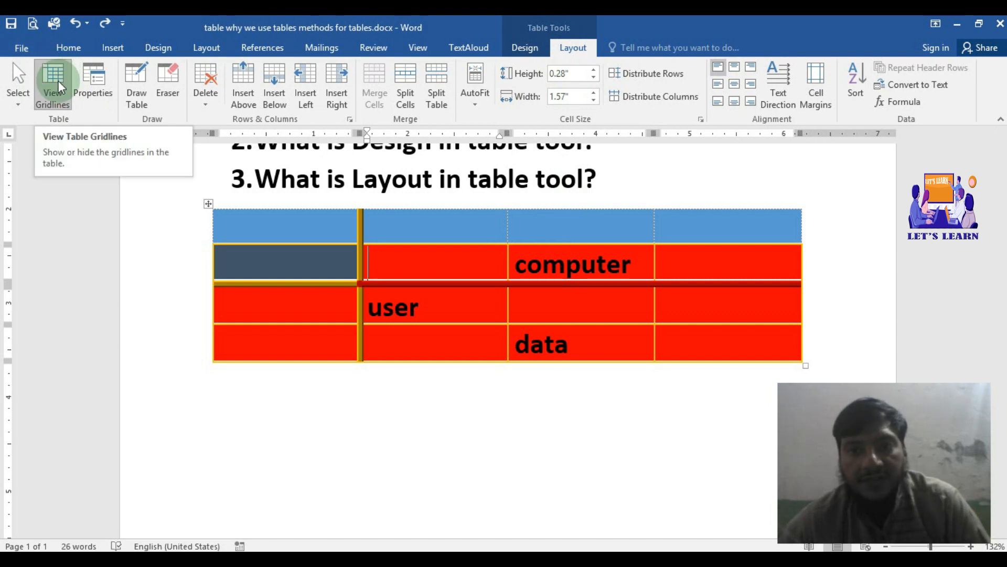
click(91, 77)
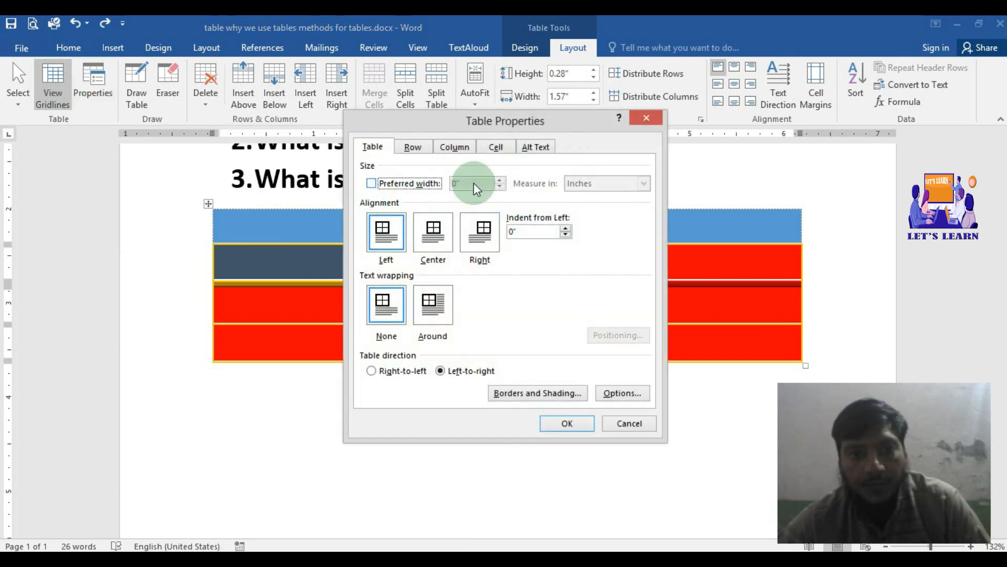
drag(484, 124, 420, 93)
click(300, 107)
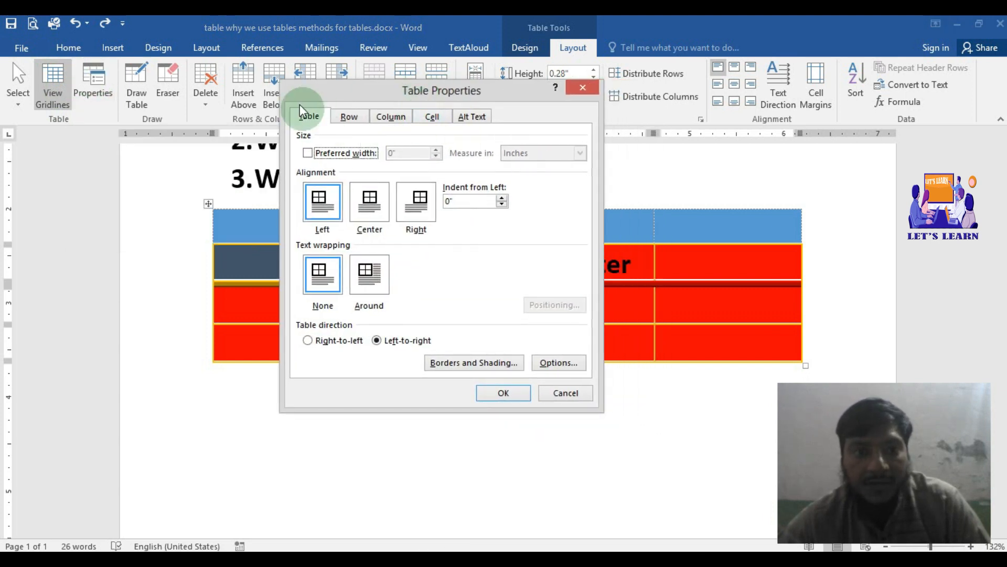
drag(325, 96, 257, 140)
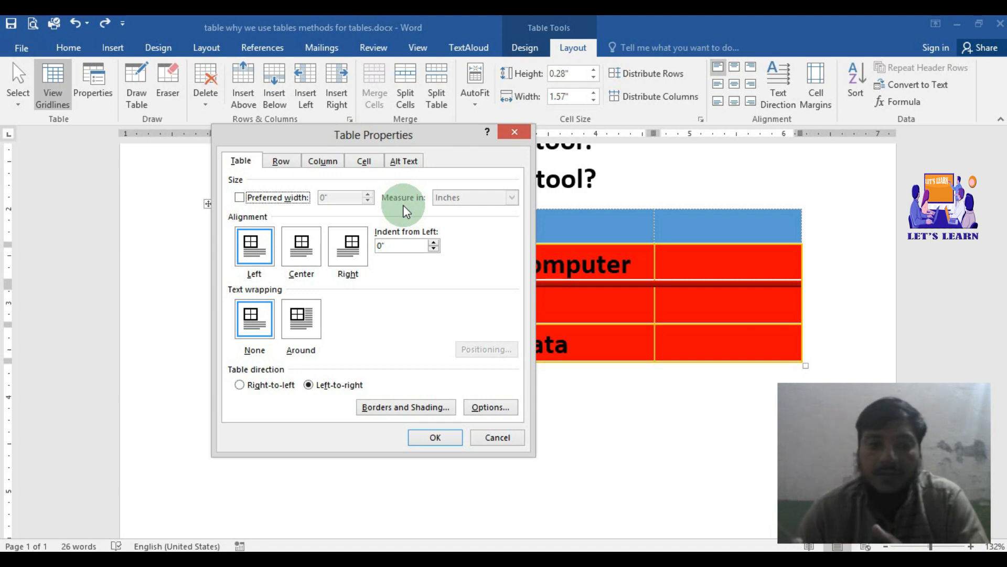
click(263, 197)
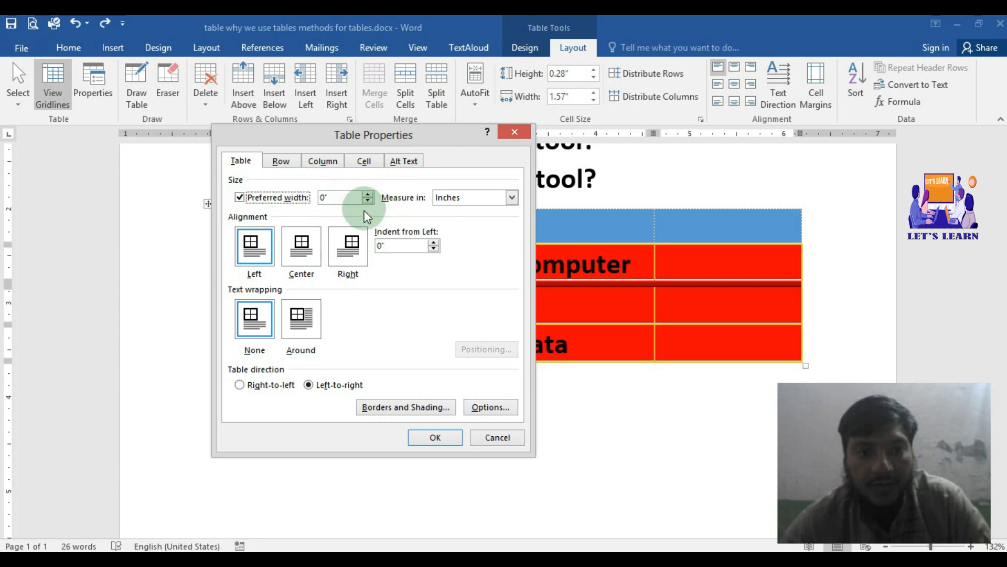
click(239, 198)
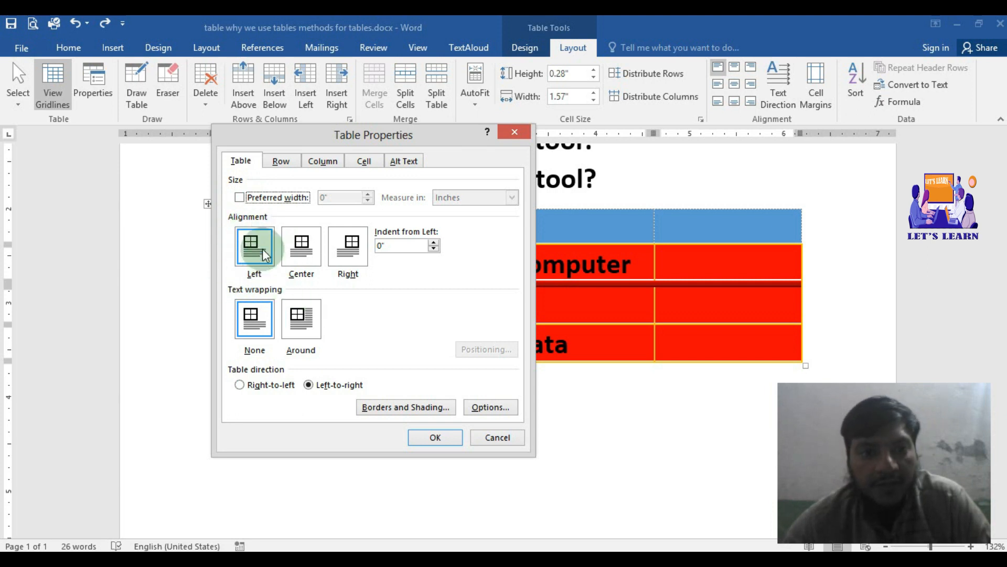
Step: Set the table's alignment to Center and apply the table properties
click(302, 249)
drag(338, 130, 131, 220)
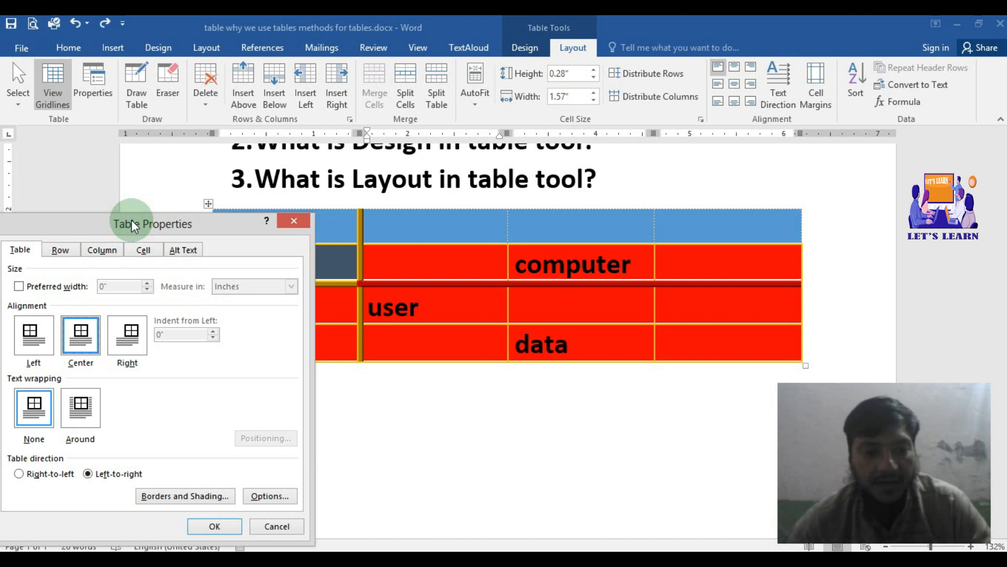
click(210, 527)
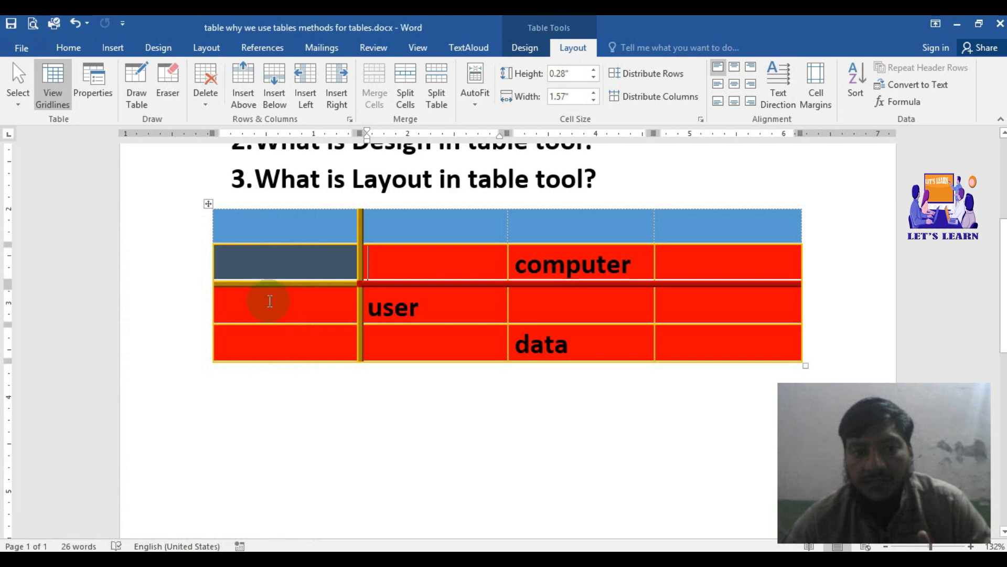
Step: Narrow the table by pulling in the outer borders of its first and last columns
click(271, 366)
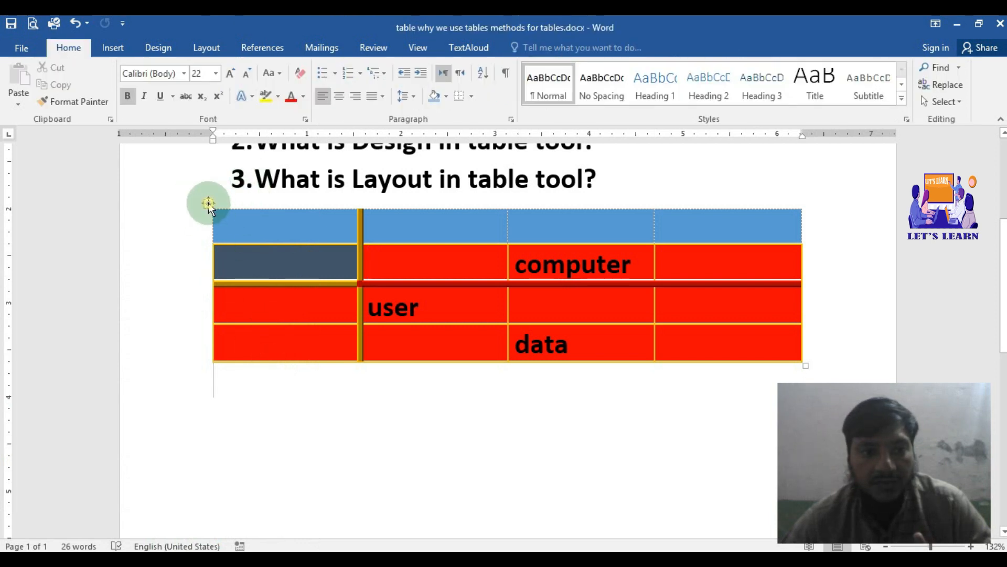
click(209, 203)
drag(212, 263, 272, 272)
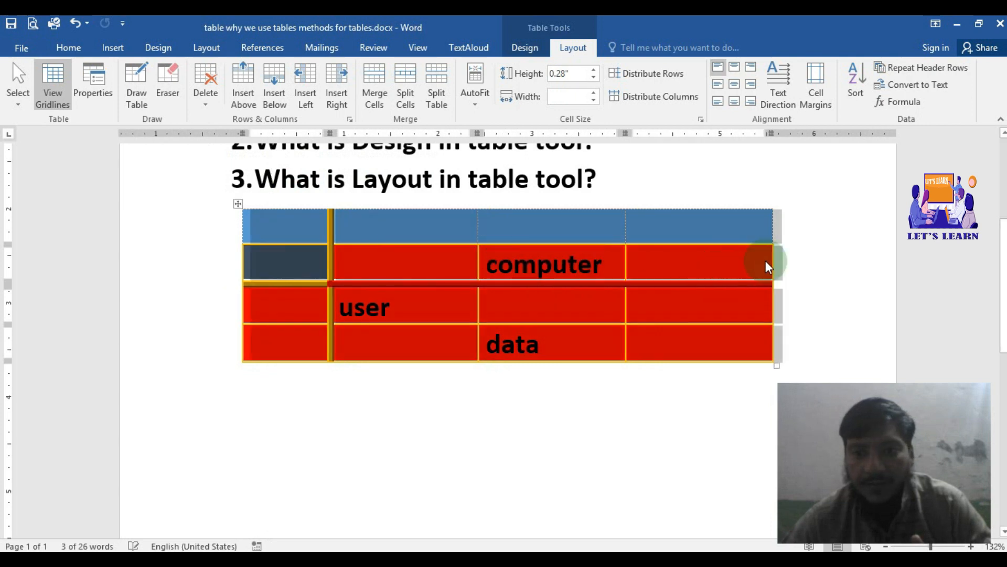
drag(771, 264, 690, 265)
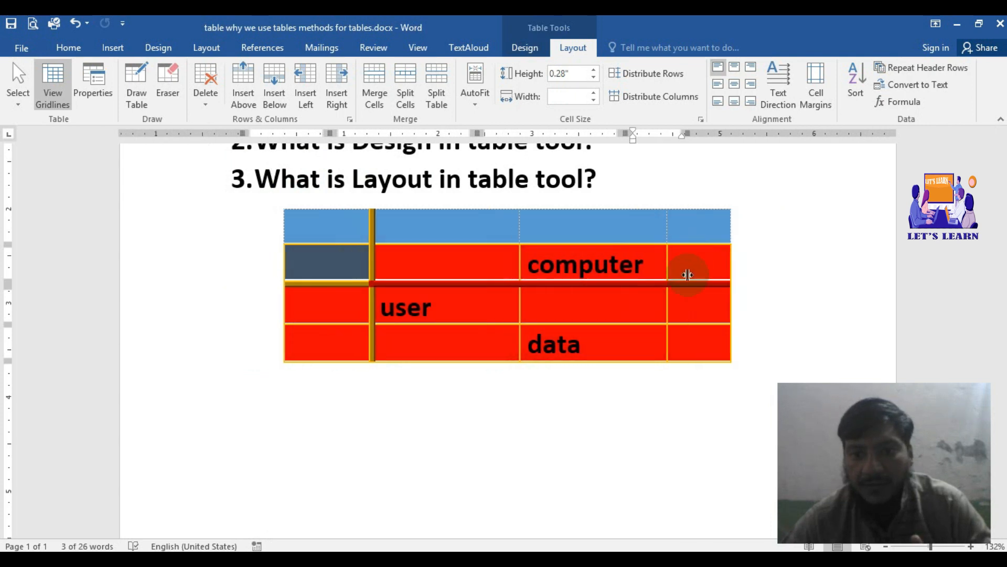
click(493, 406)
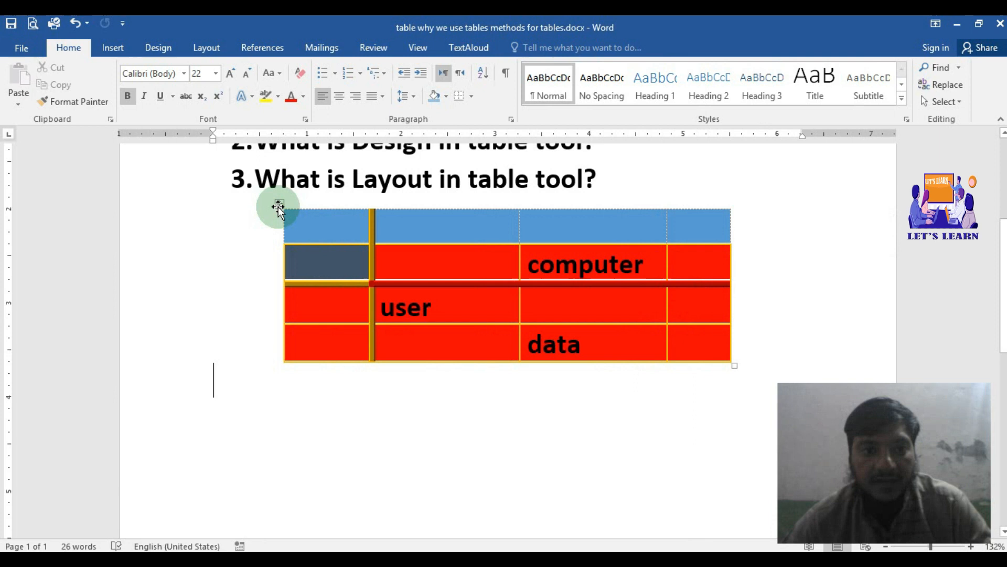
Step: Select the narrowed table and apply Center alignment in its table properties
click(280, 204)
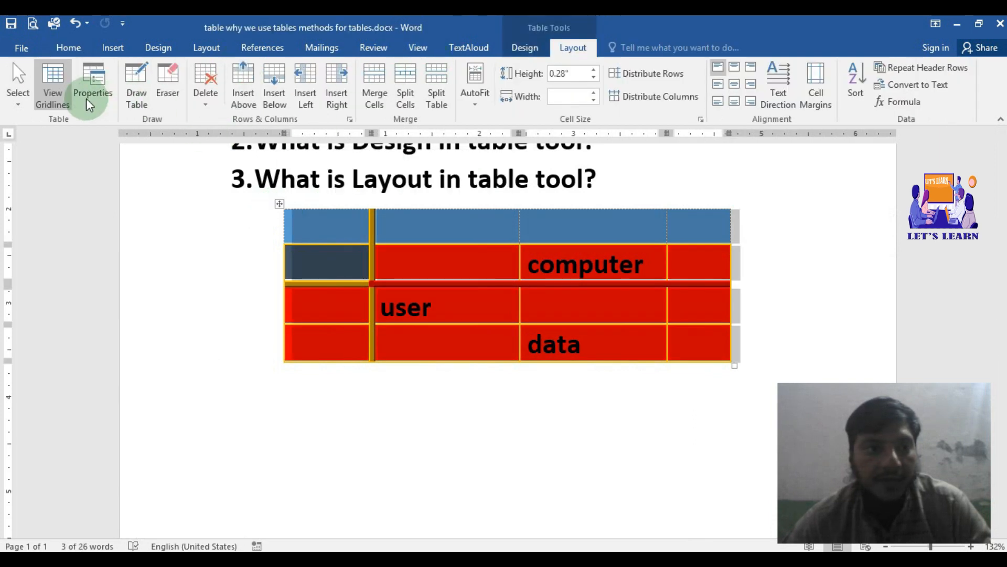
click(90, 79)
drag(218, 226, 238, 110)
click(109, 212)
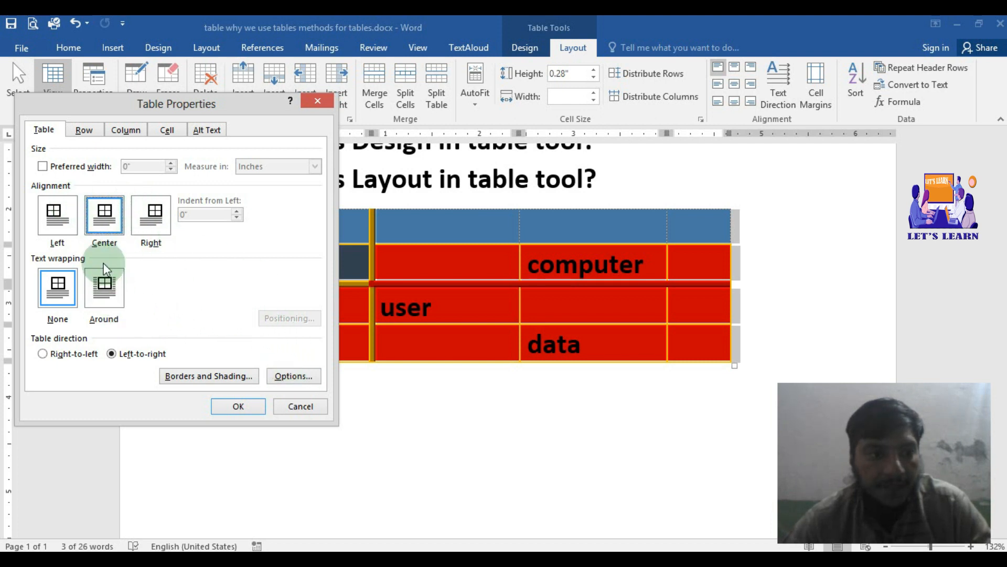
click(226, 404)
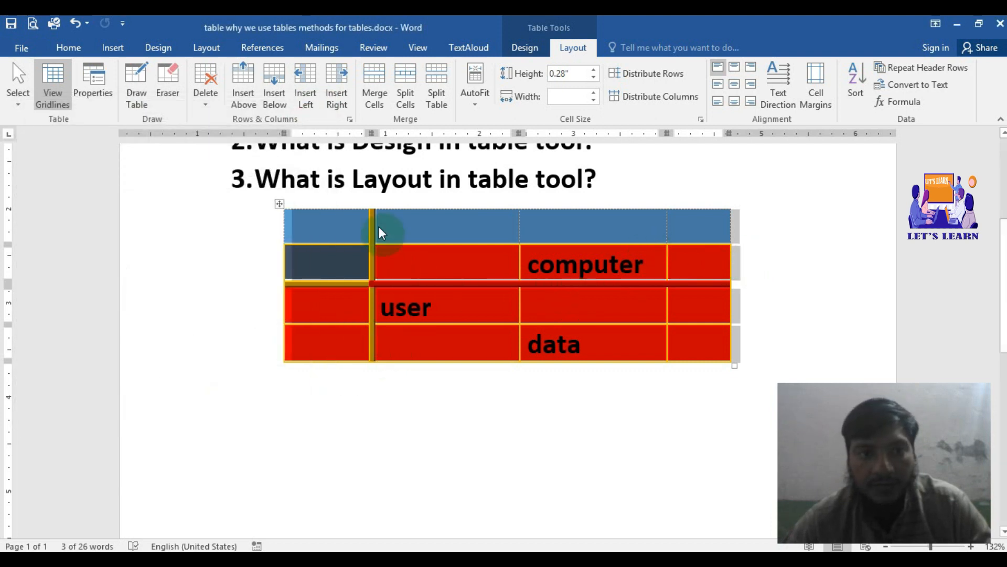
Step: Set the selected table's alignment to Right in its table properties and apply it
click(95, 87)
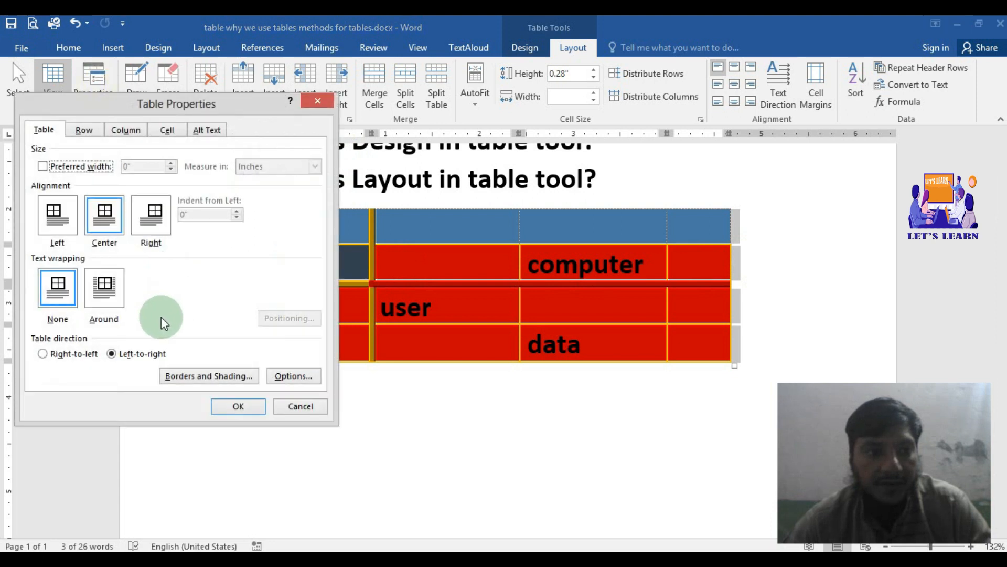
click(155, 212)
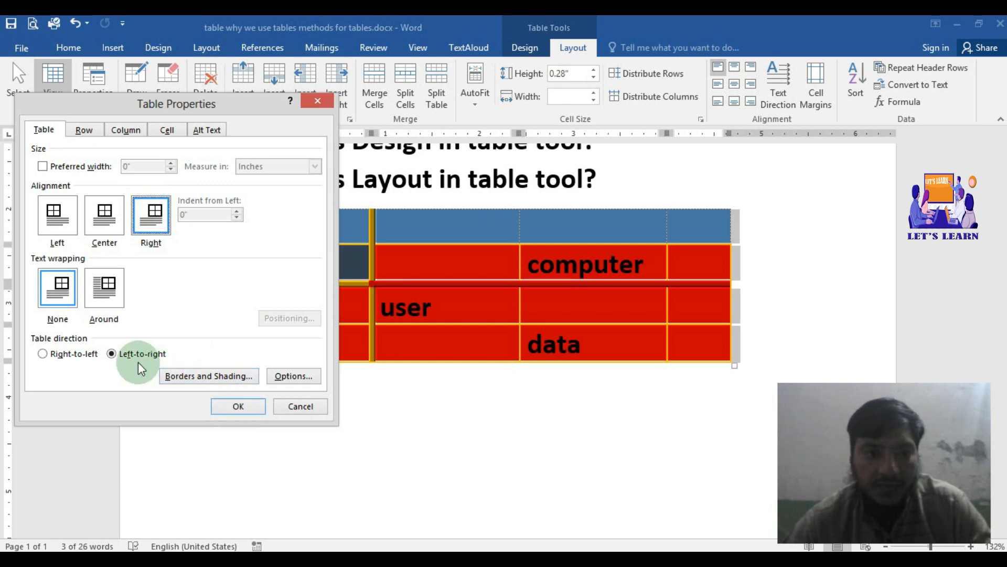
click(229, 402)
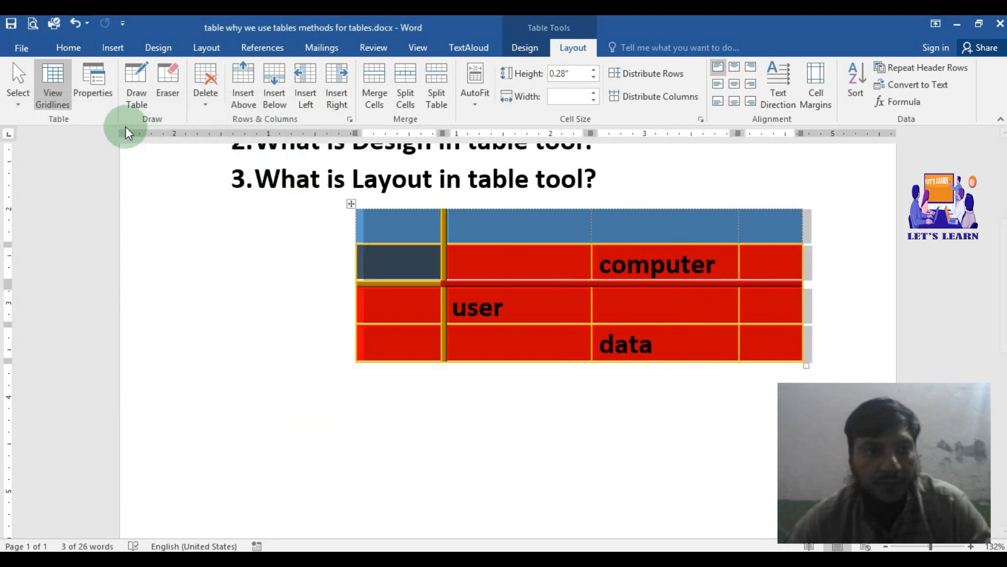
Step: Set the selected table's alignment to Left in its table properties and apply it
click(89, 94)
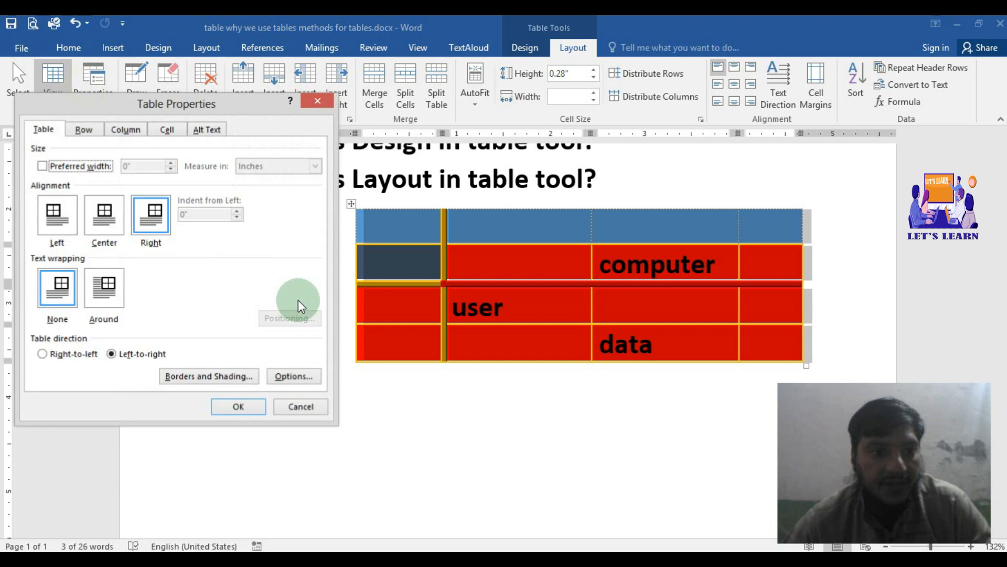
click(59, 217)
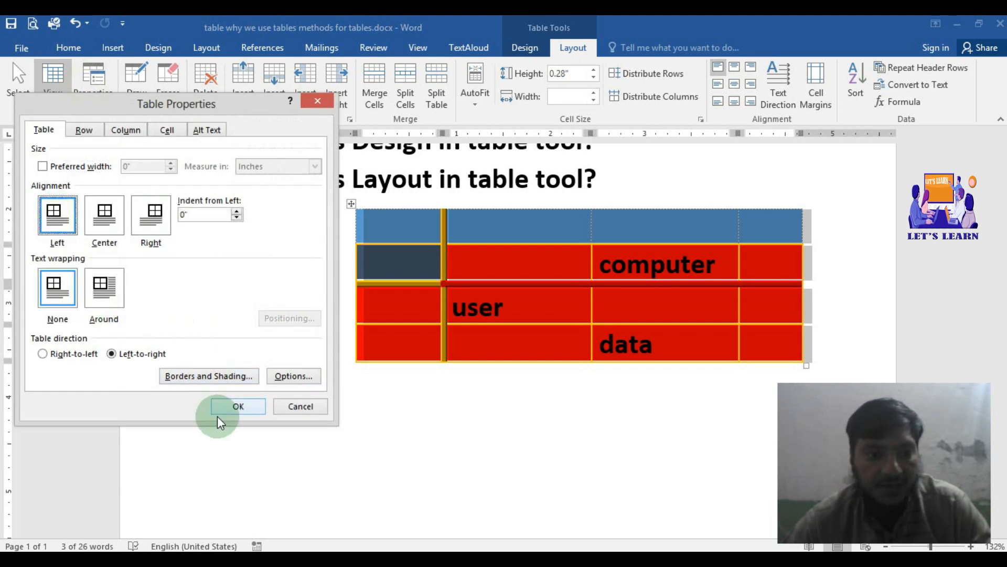
click(237, 406)
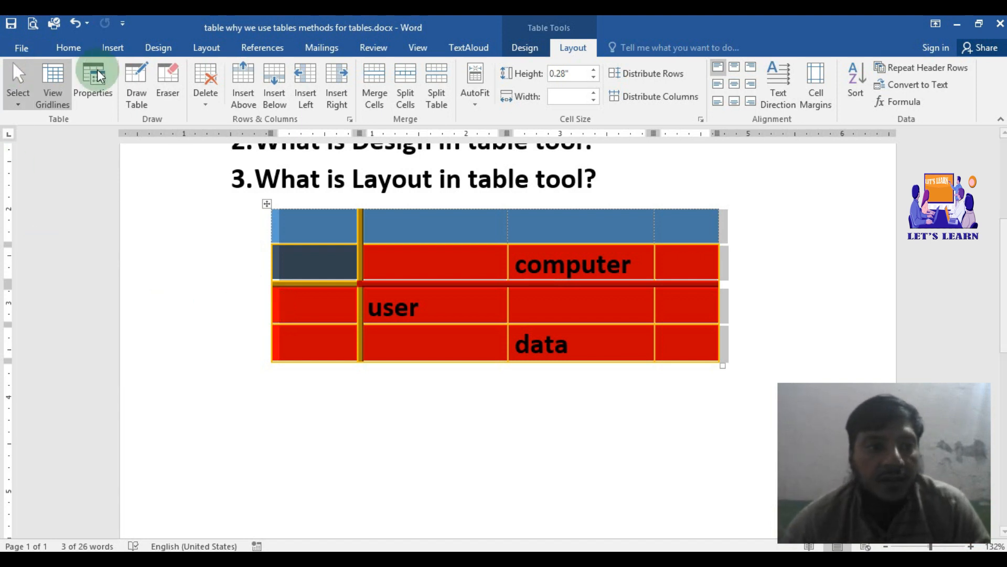
Step: Examine the Text wrapping options in the table's properties without changing them
click(106, 90)
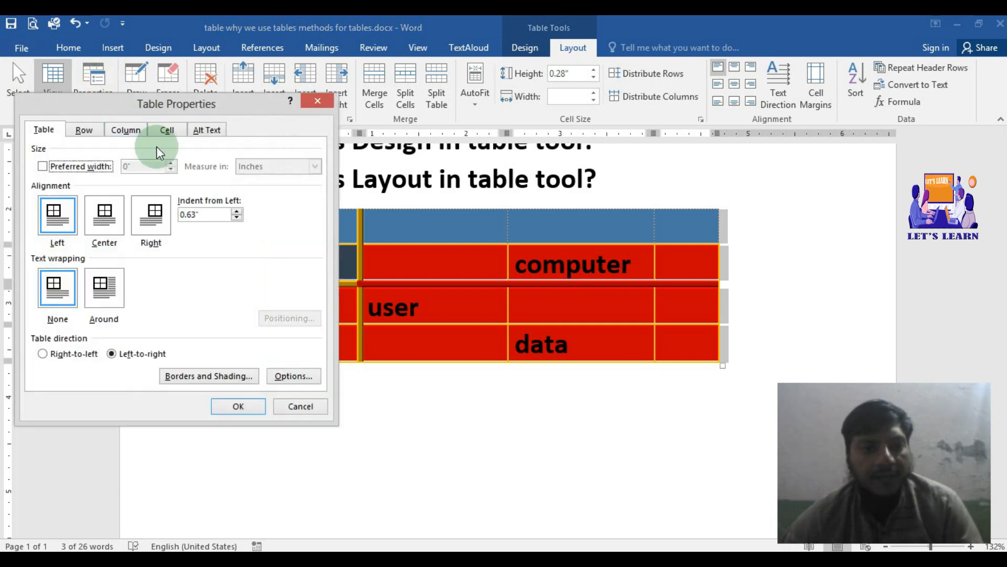
drag(178, 100, 227, 42)
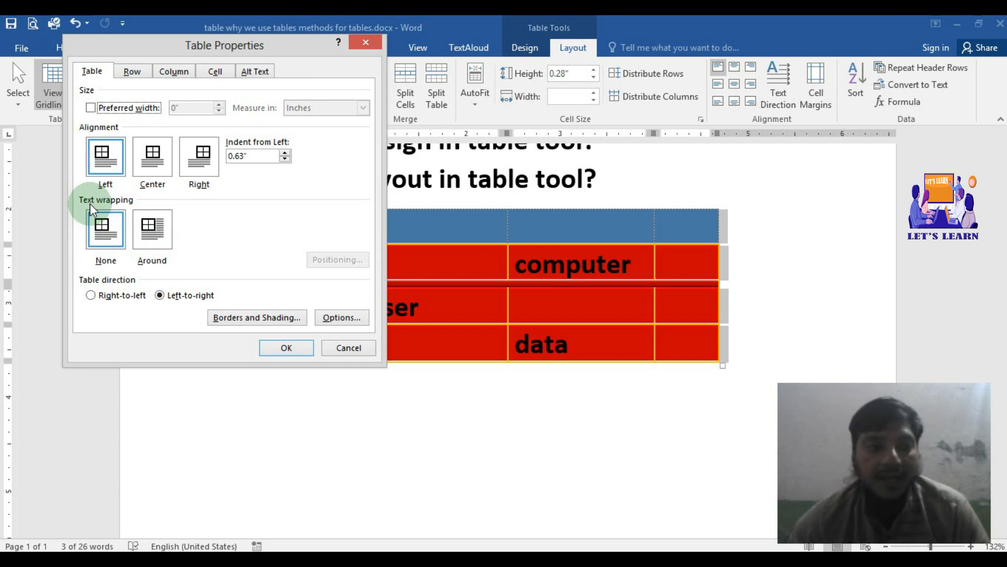
click(292, 346)
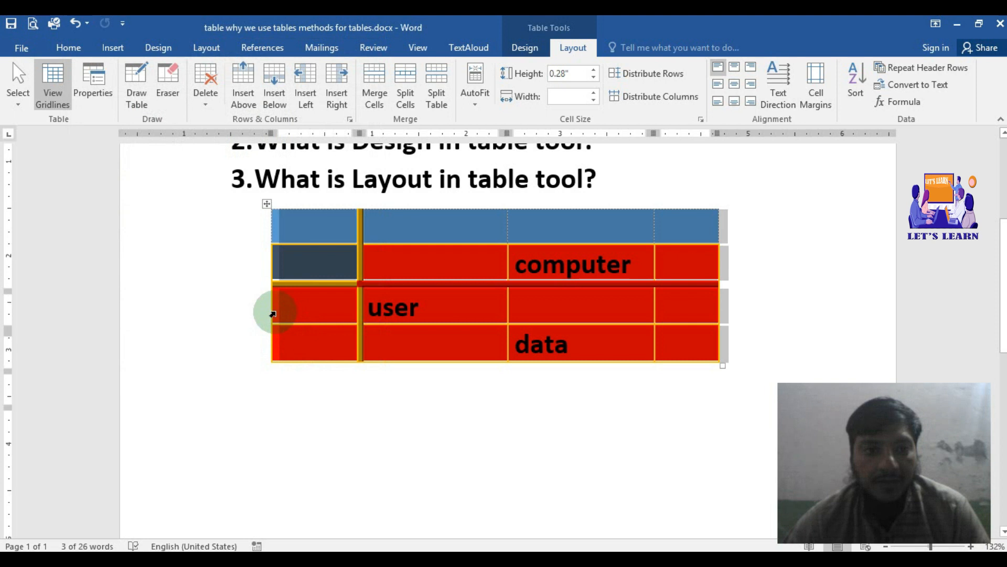
Step: Move the whole table by its handle to a new spot below the numbered list
scroll(273, 314, up, 3)
drag(262, 332, 370, 443)
drag(375, 373, 331, 371)
Step: Try Around text wrapping for the moved table, then choose None and apply the table properties
click(108, 79)
click(138, 243)
click(157, 246)
click(96, 217)
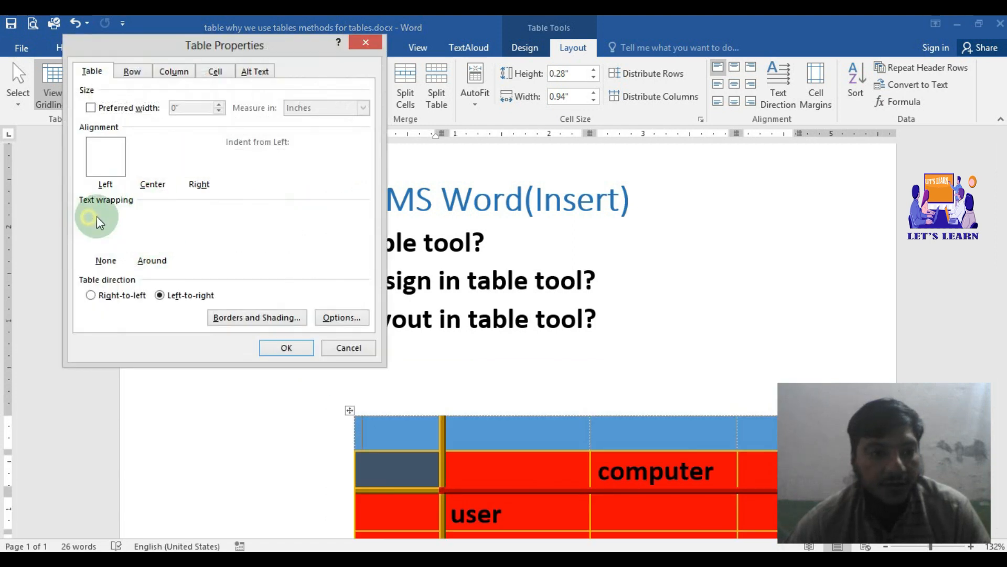
click(294, 350)
Step: Try moving the table up beside the numbered list, then undo back to the right-aligned table below it
drag(350, 344, 404, 409)
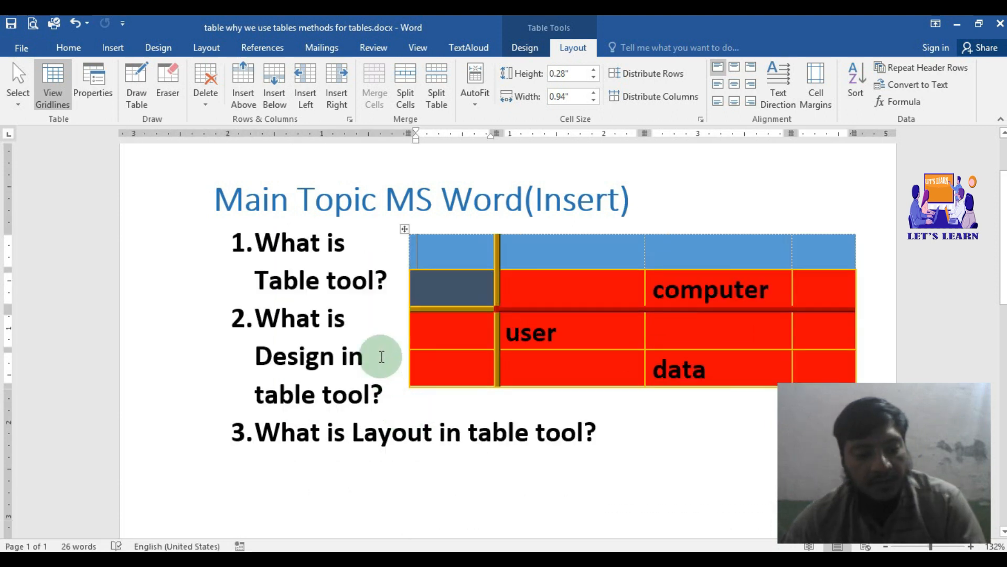
key(ctrl+z)
key(ctrl+z)
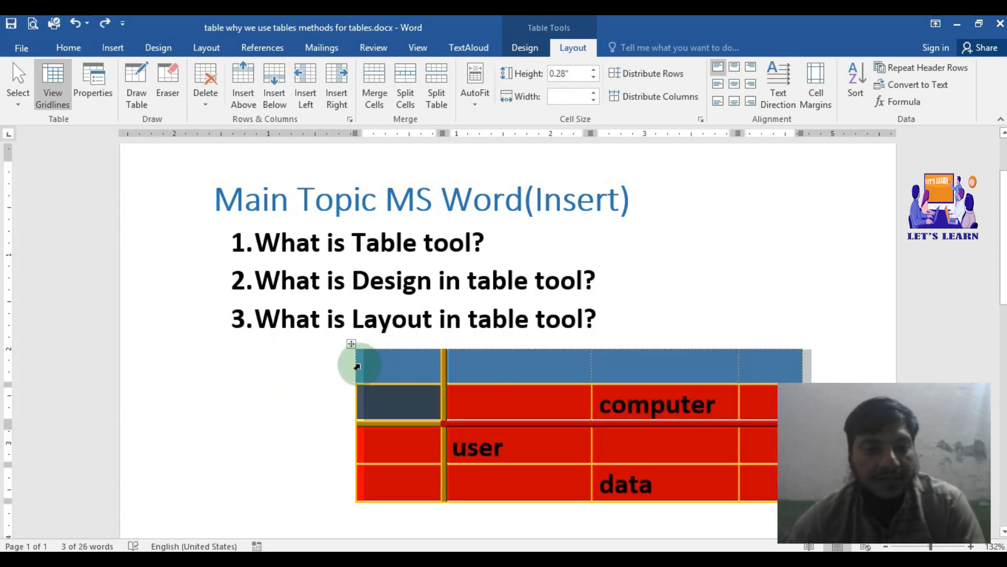
Step: Set the table's text wrapping to Around and open its positioning options
click(93, 95)
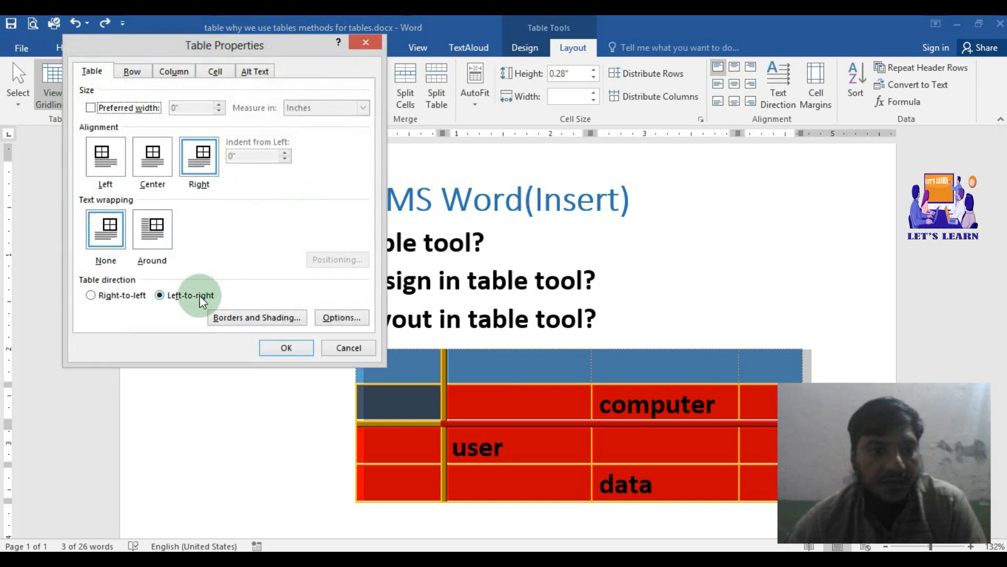
click(161, 240)
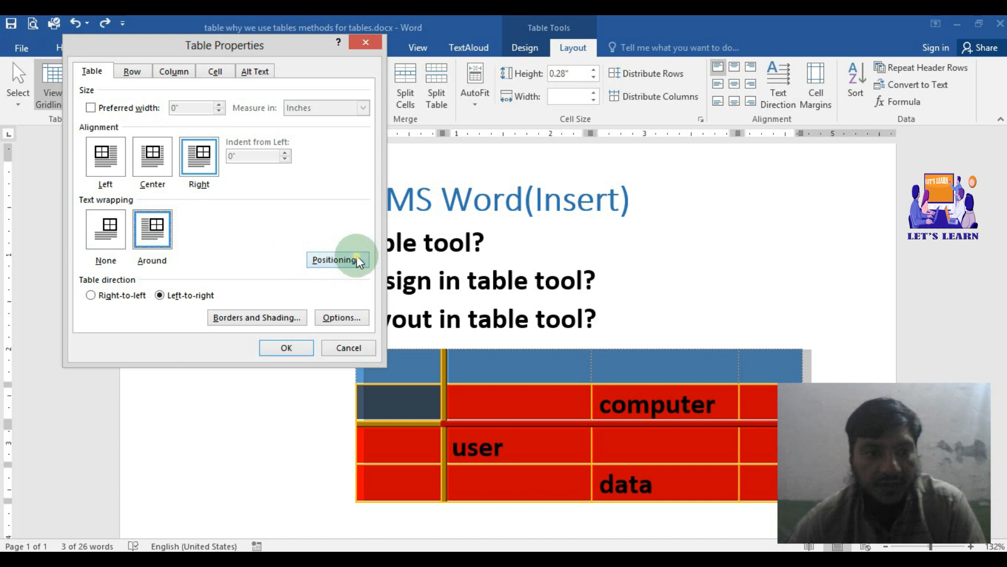
click(341, 260)
Step: Set the table's vertical position to Center relative to Margin and apply the positioning and table properties
click(587, 255)
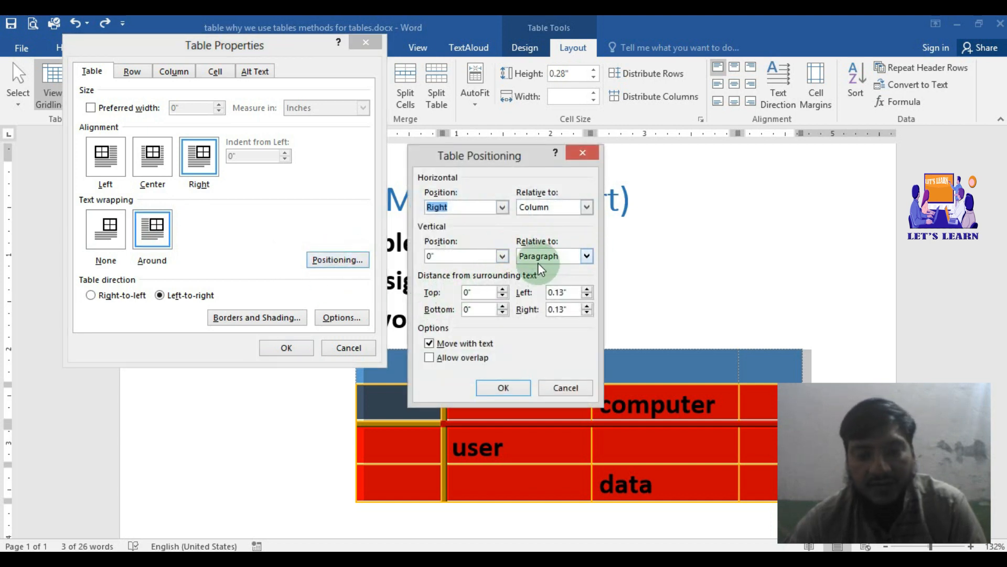
click(593, 255)
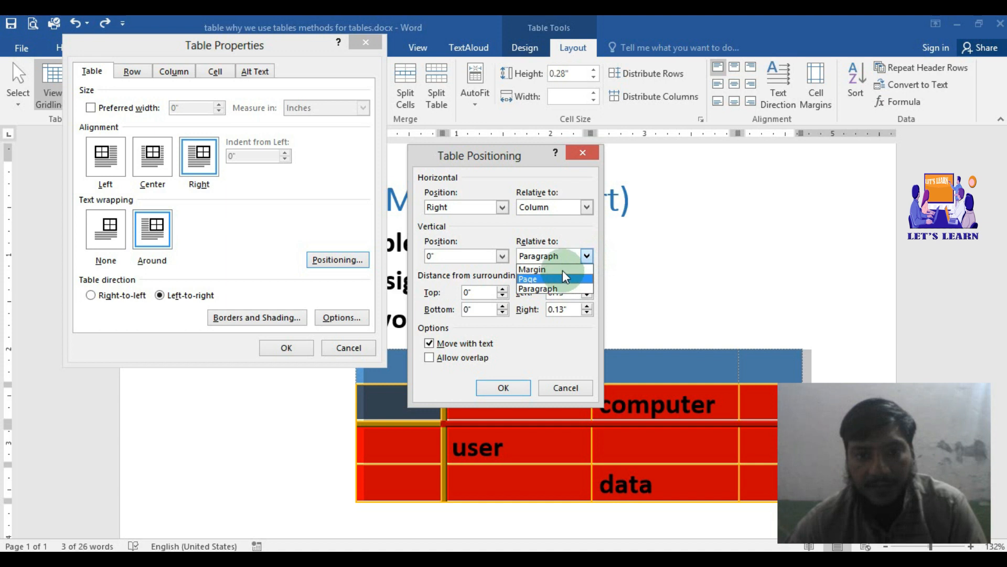
click(530, 269)
click(501, 256)
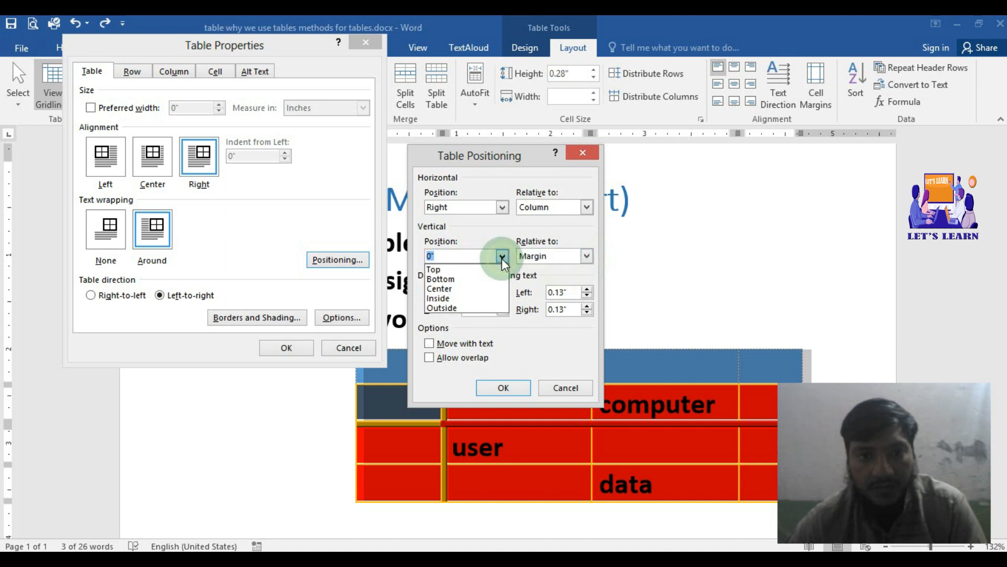
click(467, 288)
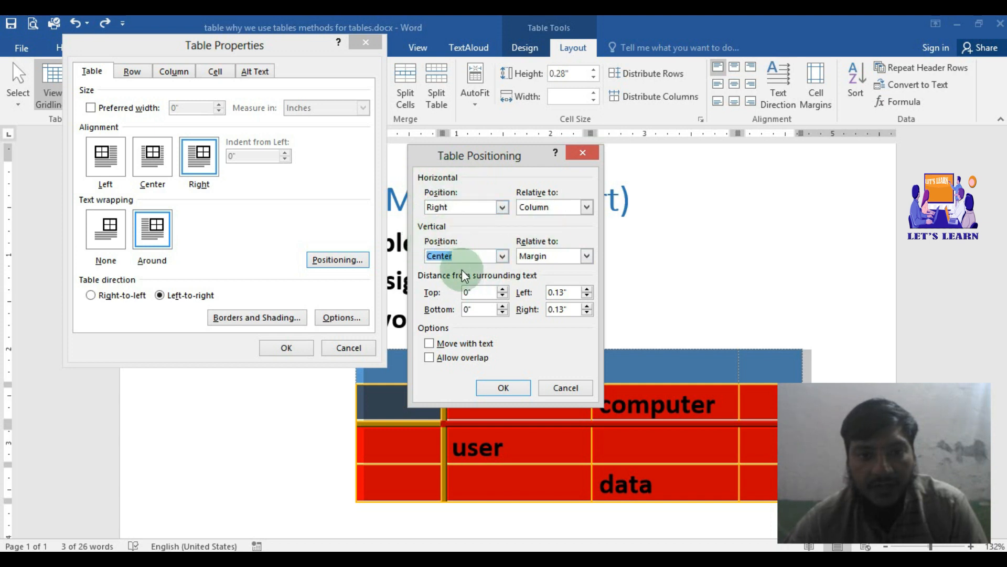
click(515, 389)
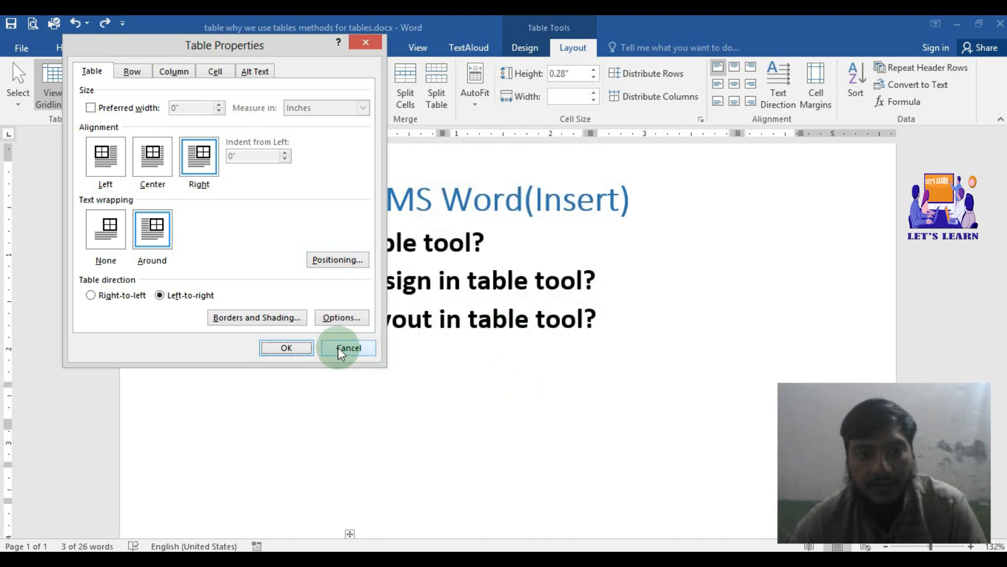
click(284, 347)
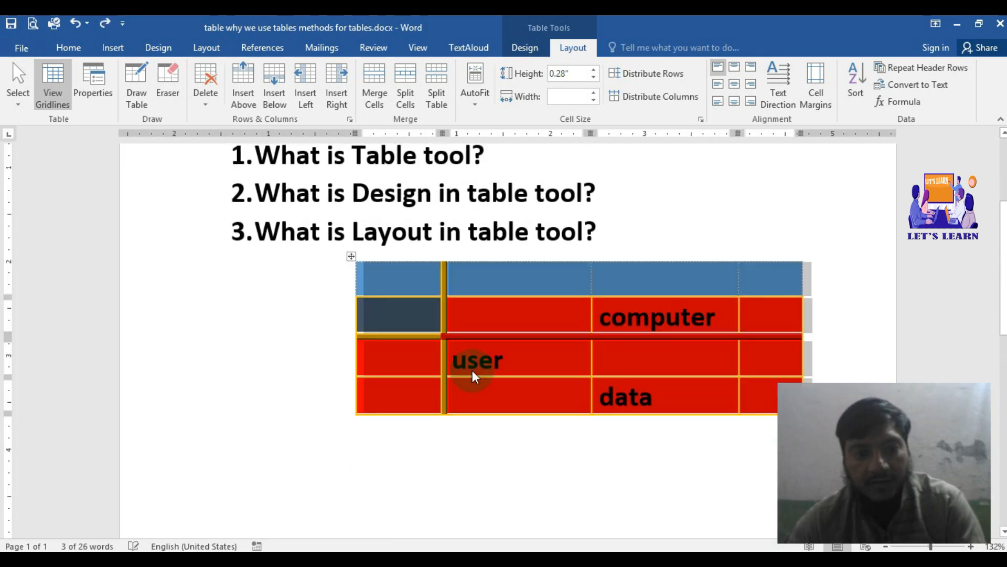
Step: Compare the Around and None text wrapping options for the table, choose Around, and open its positioning options
click(109, 92)
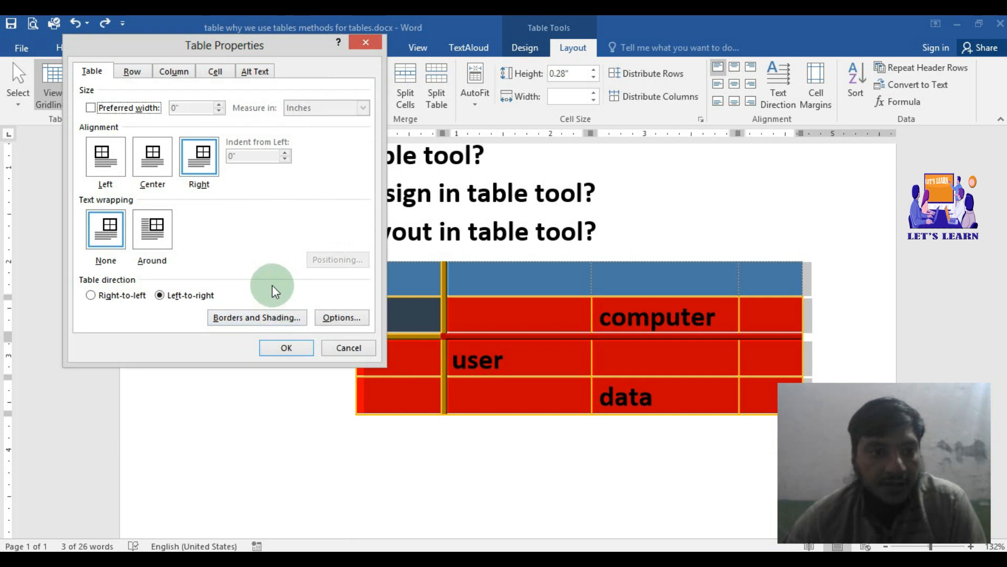
click(156, 241)
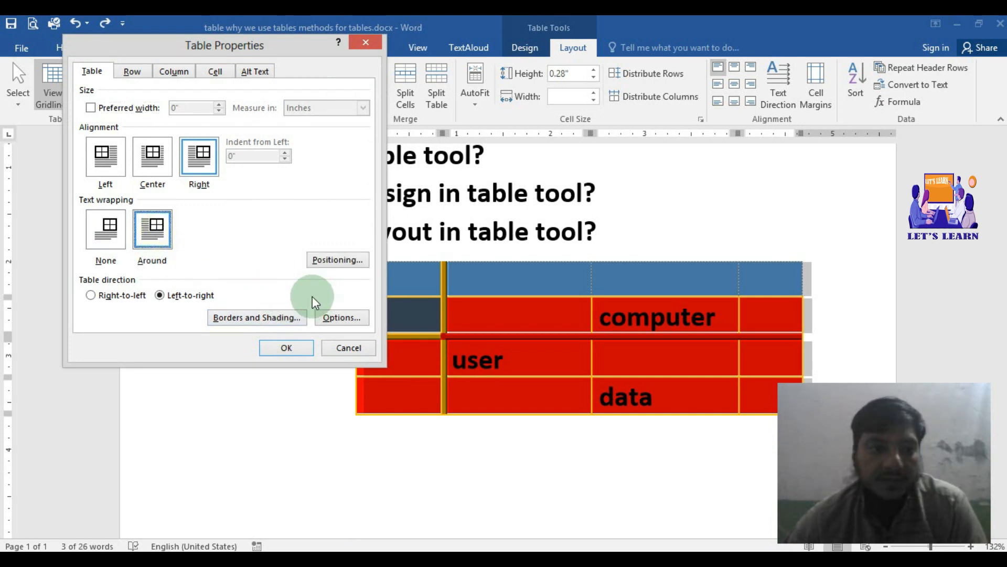
click(121, 231)
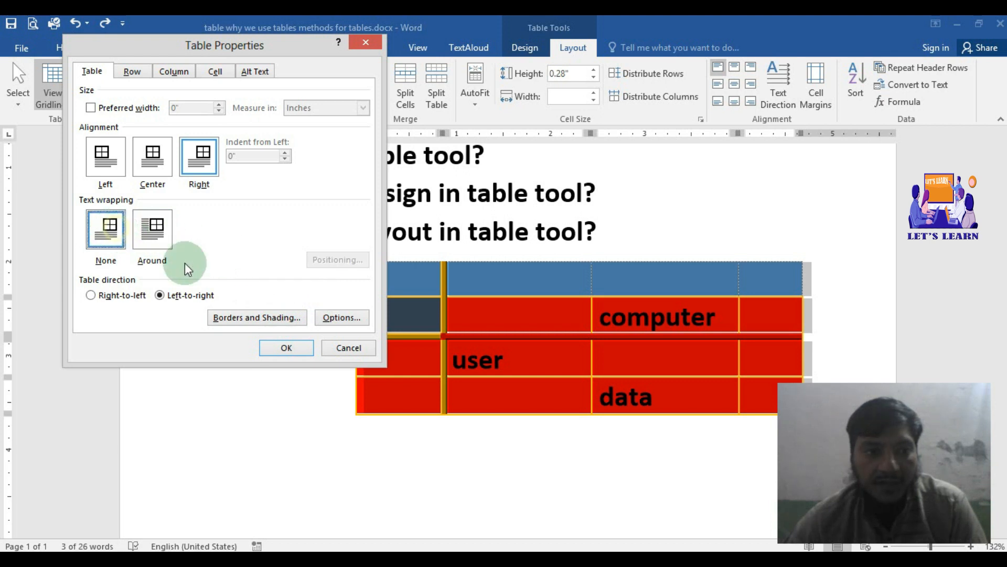
click(157, 234)
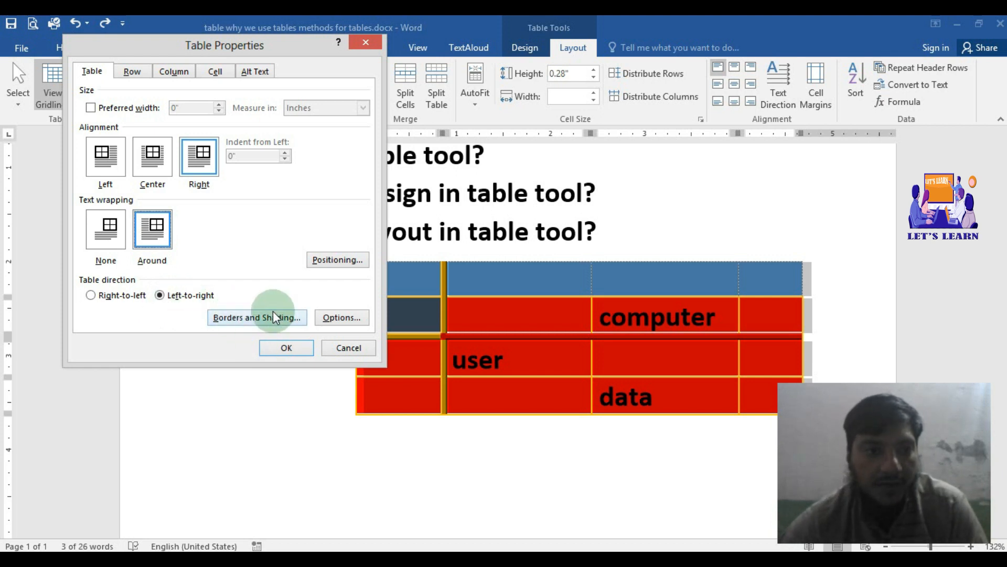
click(340, 262)
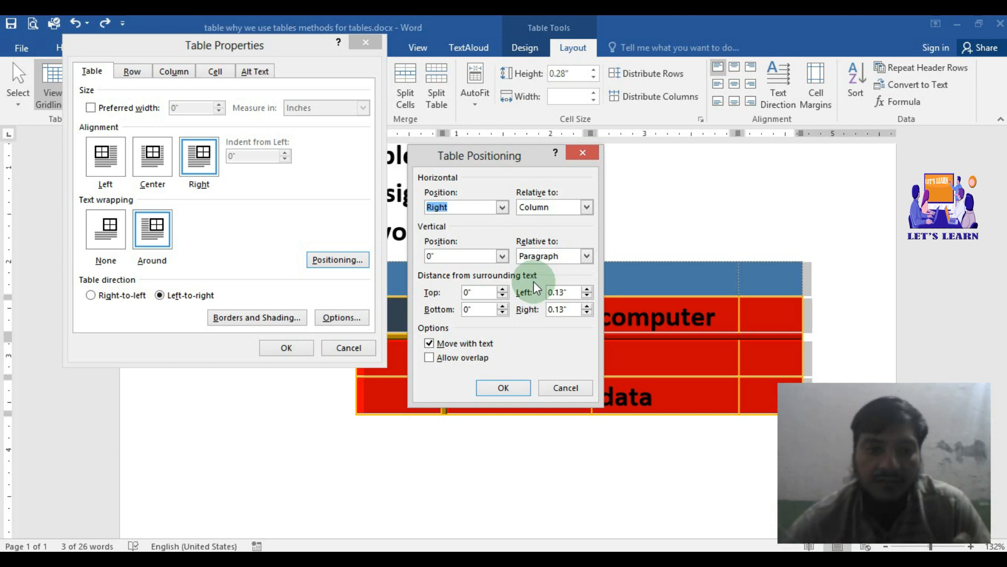
Step: Set the table's top, bottom, left and right distances from surrounding text to 1 inch and confirm the positioning
click(505, 288)
click(505, 288)
double_click(572, 293)
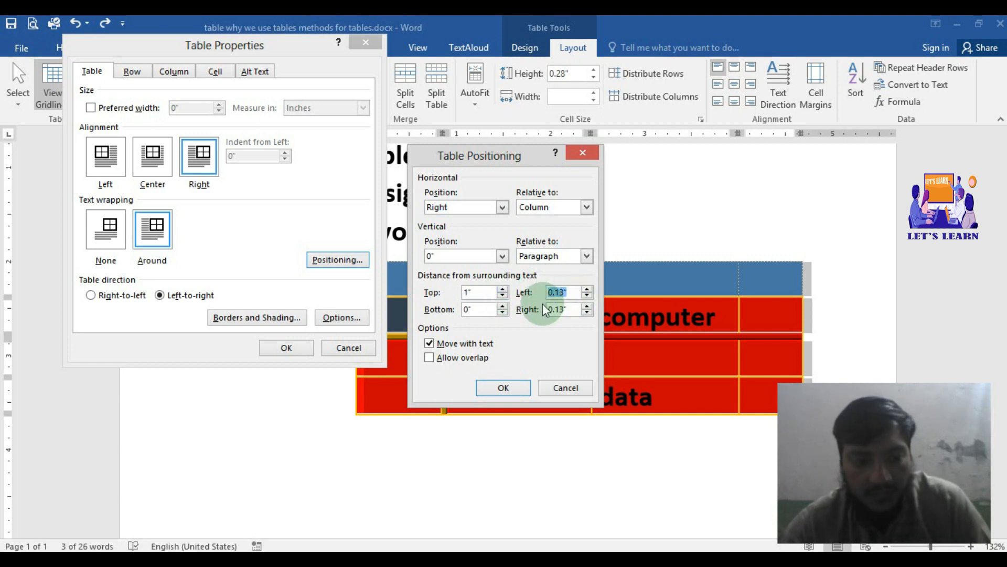
double_click(466, 309)
text(1)
double_click(560, 309)
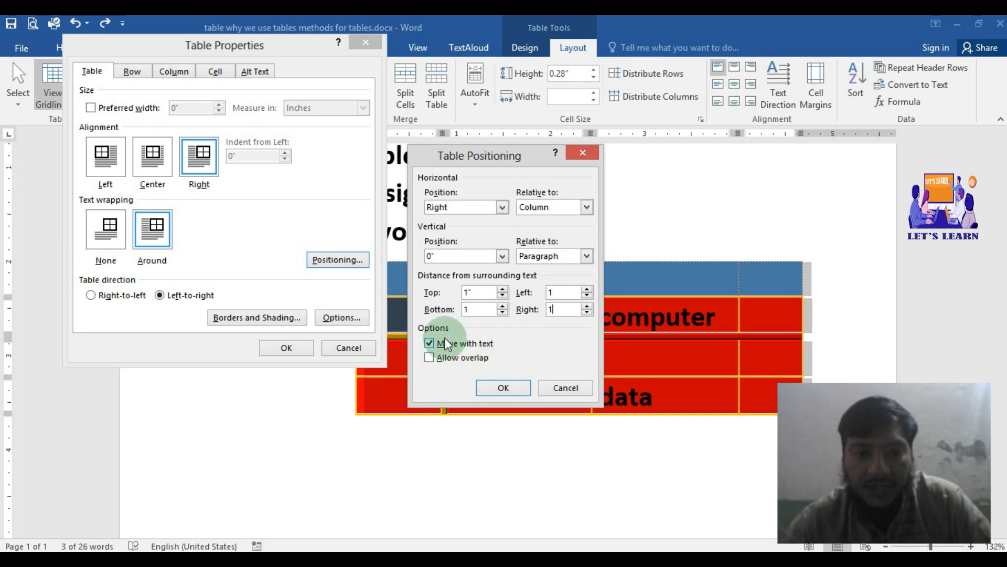
click(494, 383)
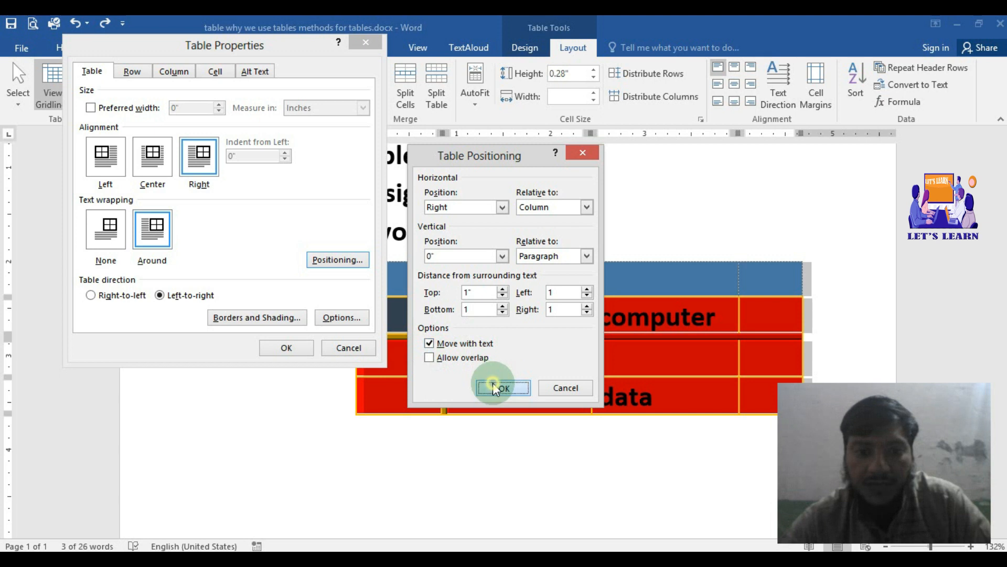
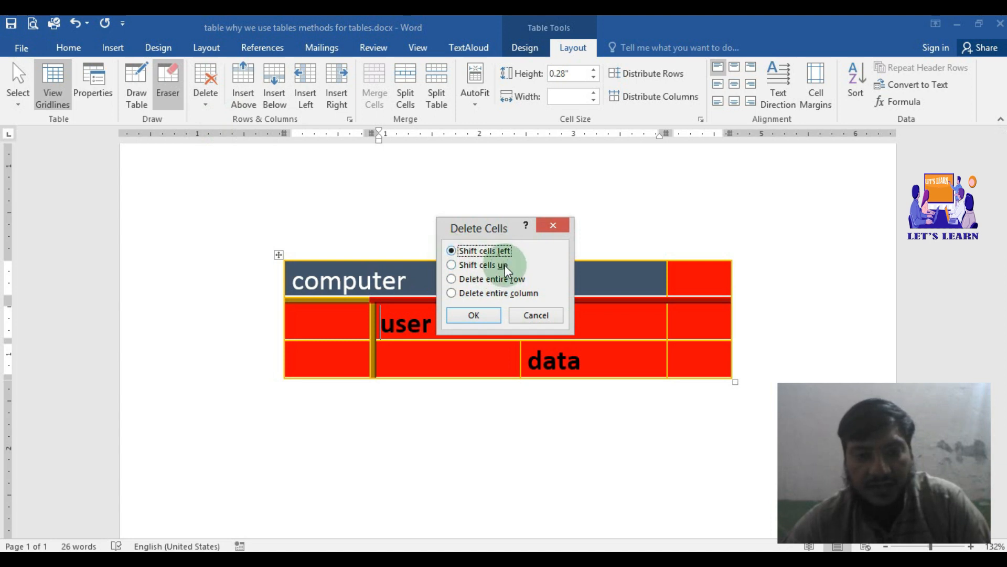
Step: Delete the "user" cell with Shift cells left, and delete the cell in its place with Shift cells up
click(486, 314)
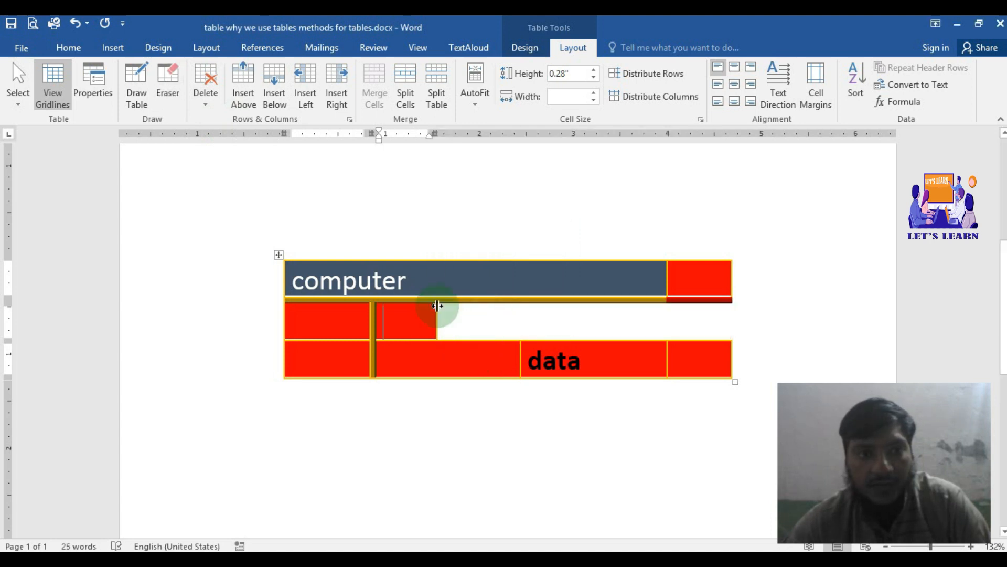
click(206, 105)
click(232, 127)
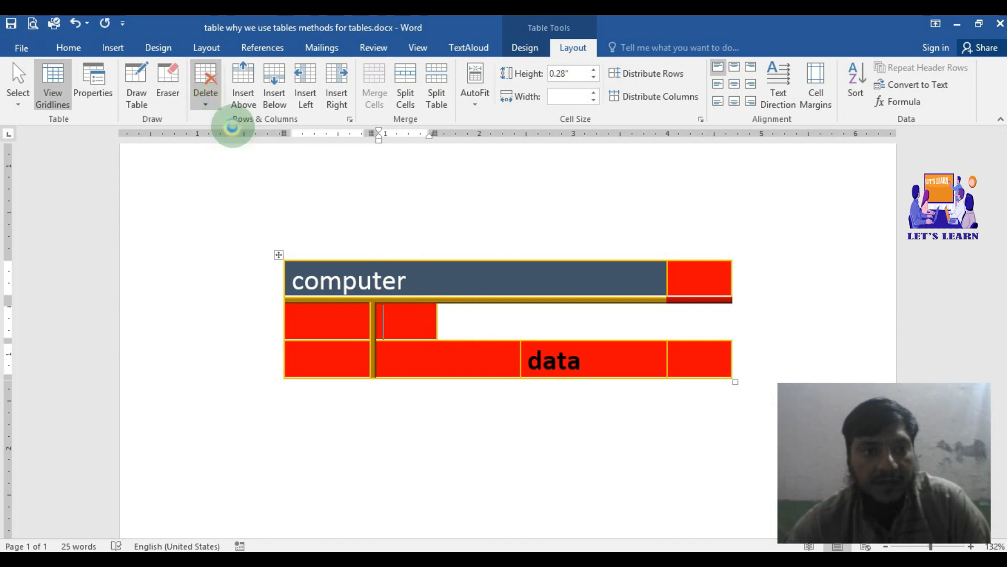
click(481, 264)
click(476, 314)
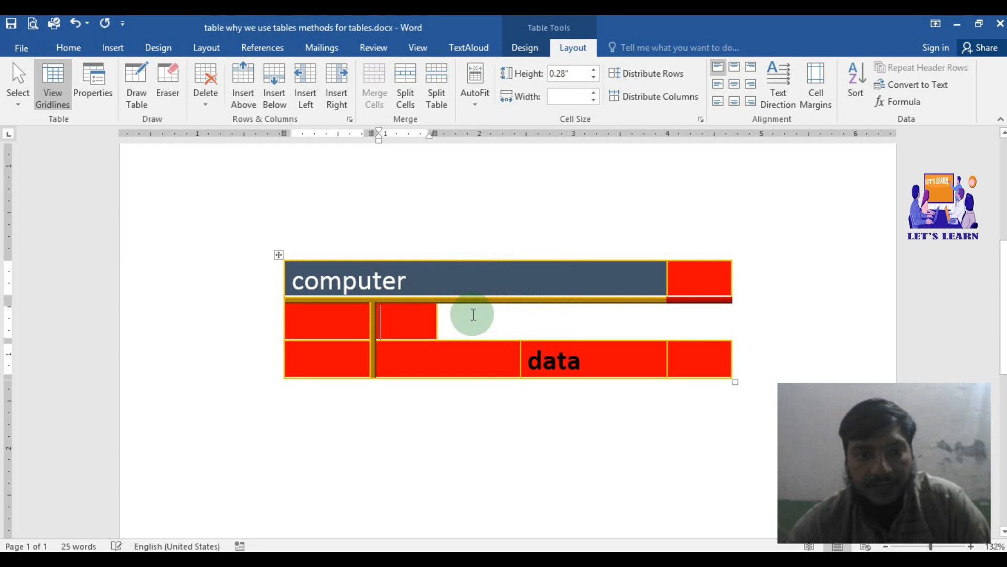
Step: Delete the column containing the middle row's second cell, and delete the table's top row
click(212, 106)
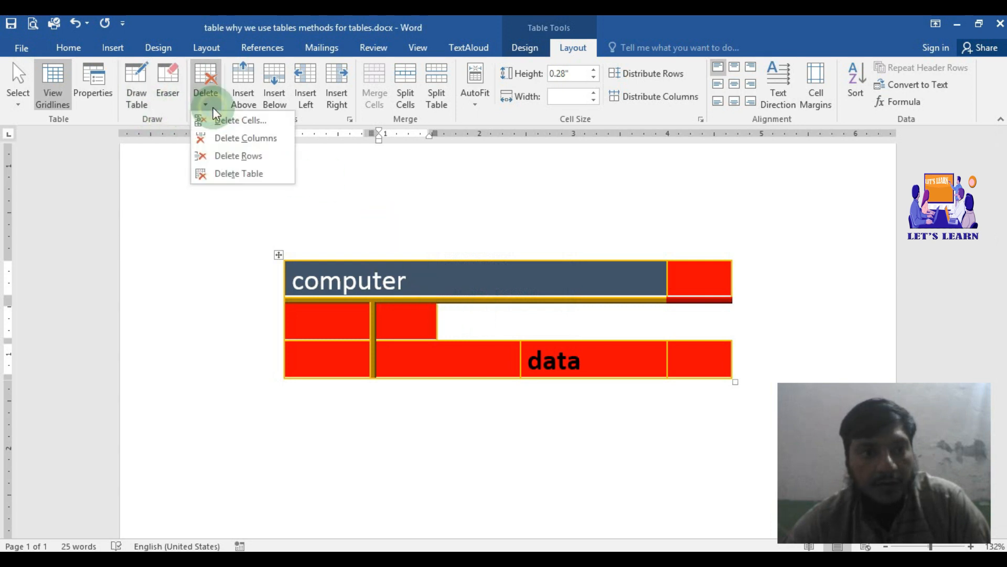
click(239, 139)
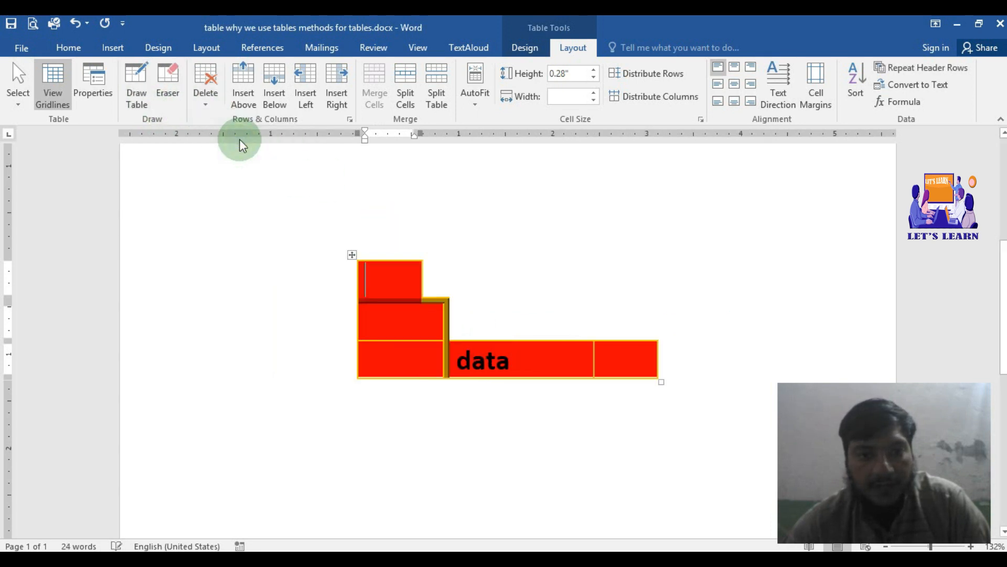
click(212, 106)
click(224, 139)
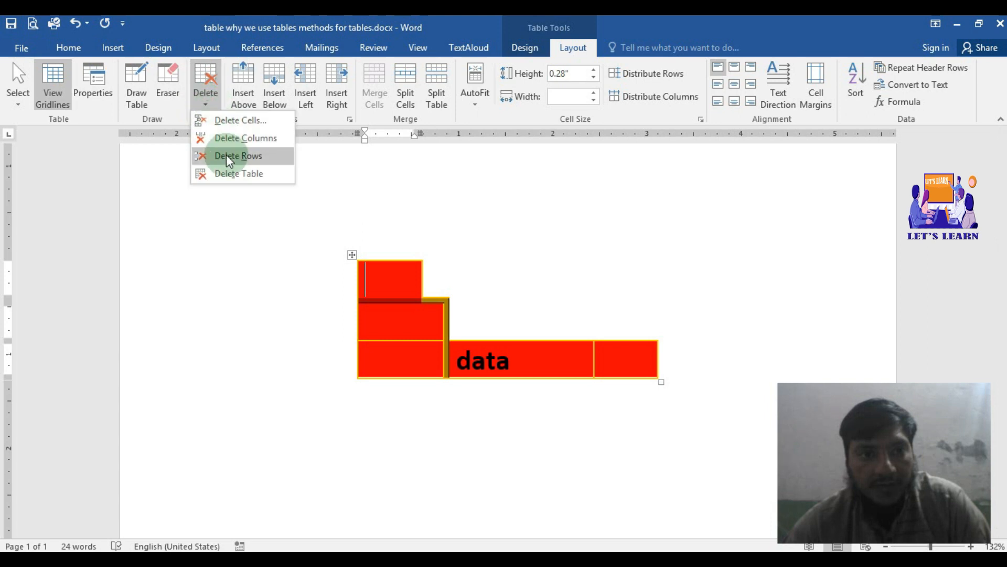
click(225, 156)
Step: Delete the entire sample table from the document
click(212, 107)
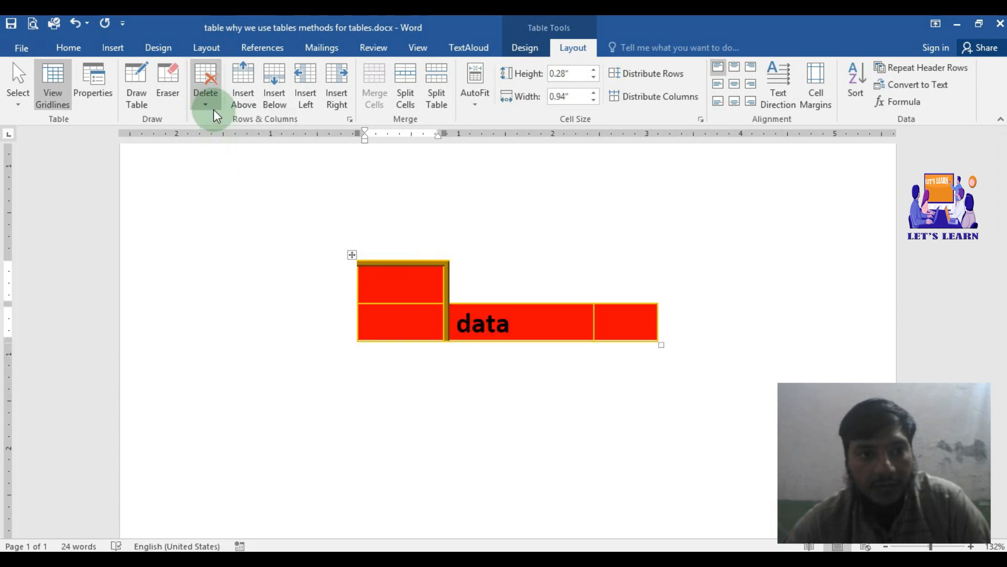
click(242, 175)
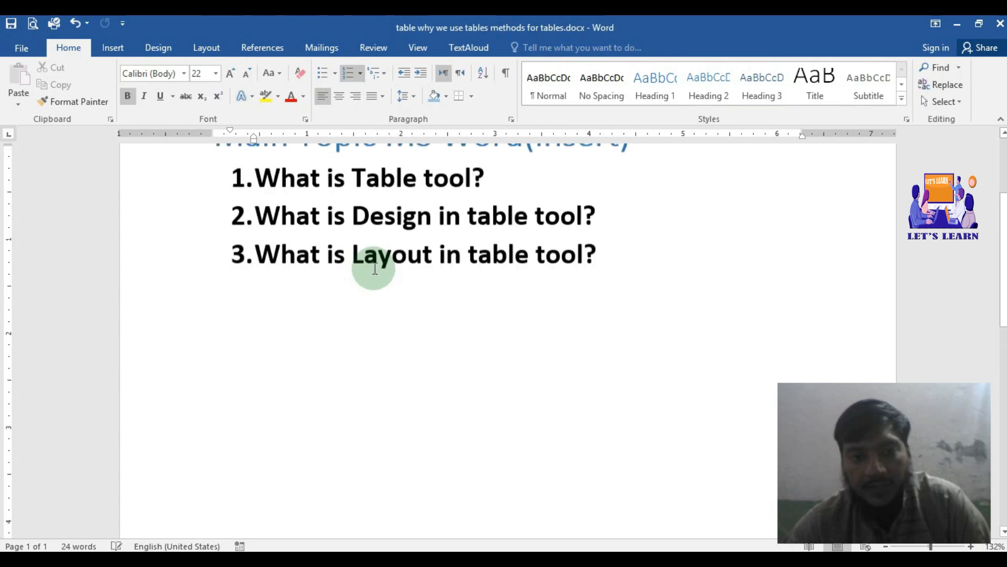
Step: Insert a table with three columns and two rows on an unnumbered line below "What is Layout in table tool?"
scroll(375, 267, up, 1)
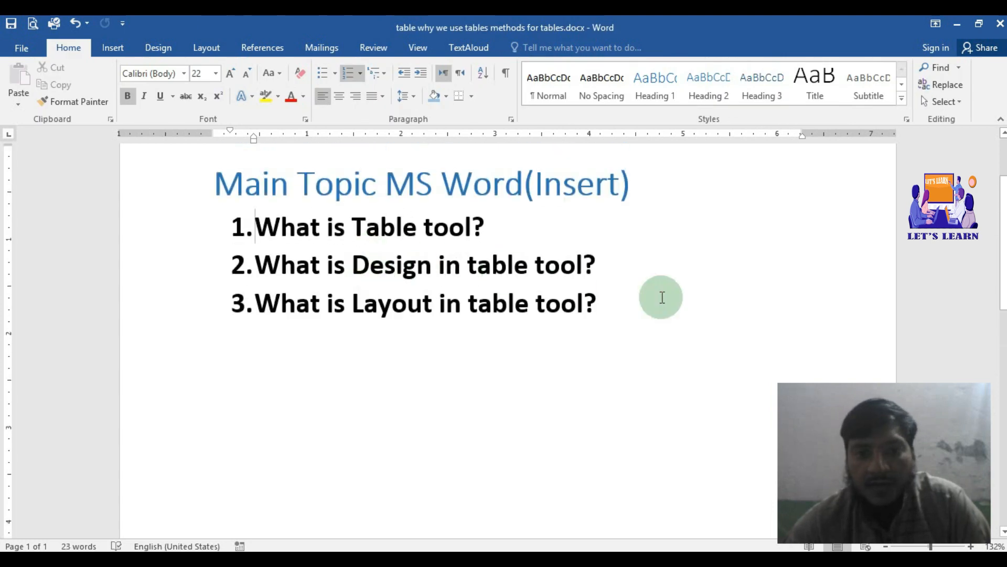
click(607, 311)
key(Return)
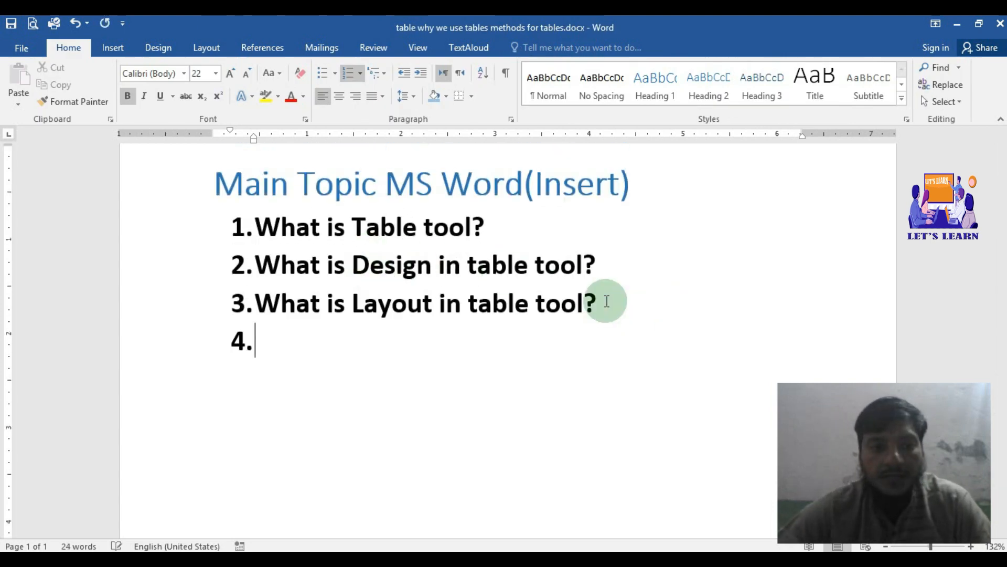
key(Return)
click(116, 46)
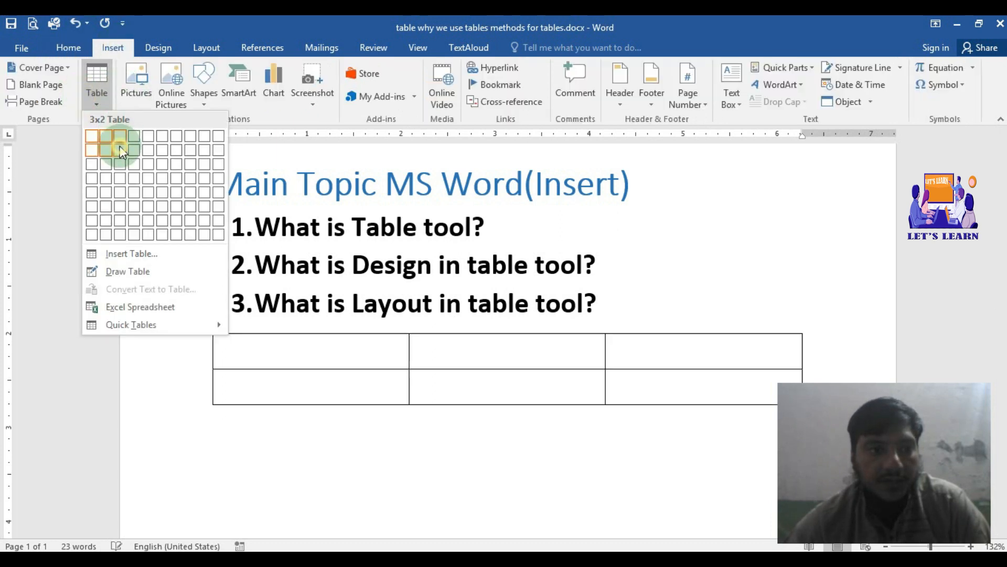
click(119, 138)
Step: Enter 12 in the new table's first cell and insert a row above it
scroll(522, 373, down, 3)
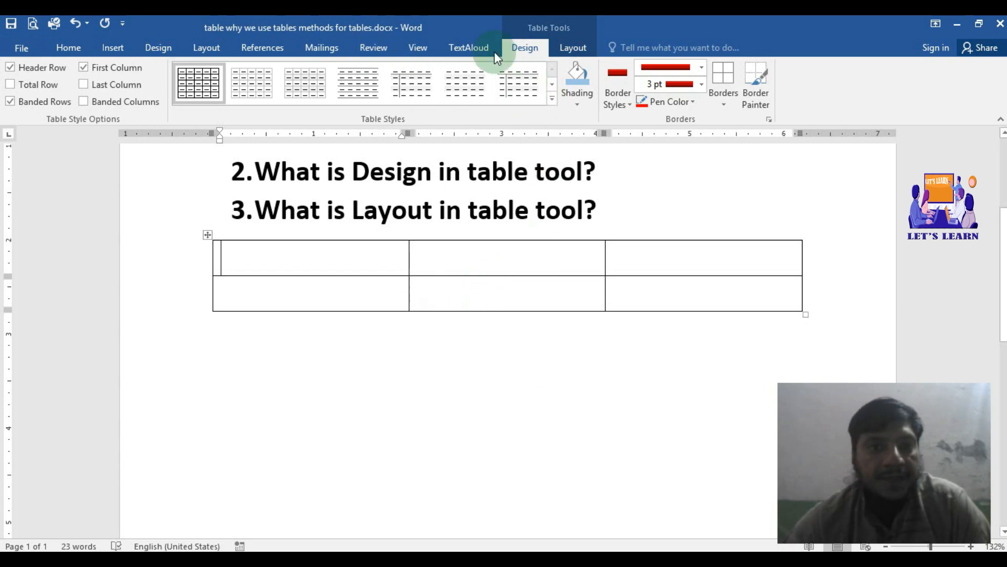
click(592, 47)
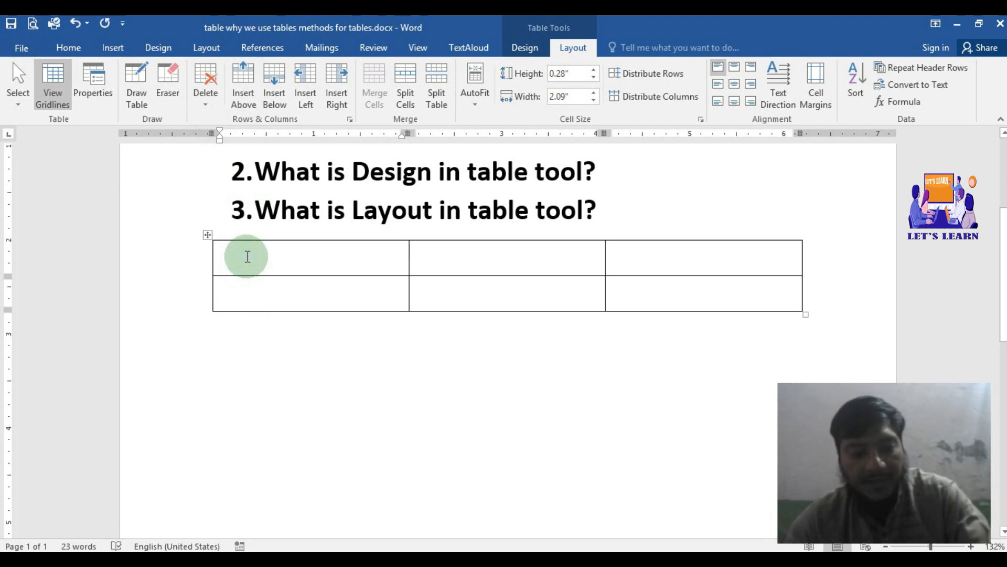
text(12)
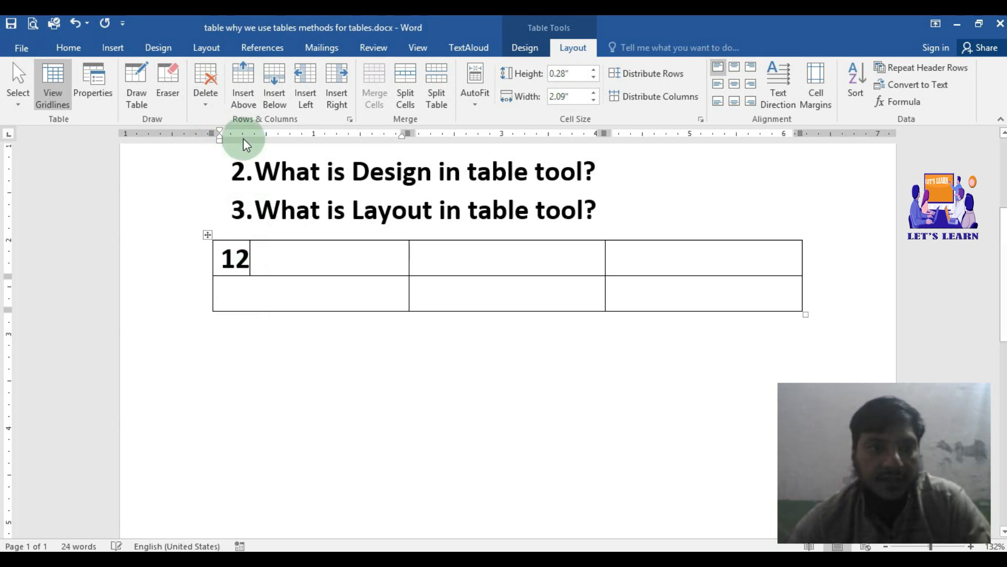
click(241, 78)
click(253, 257)
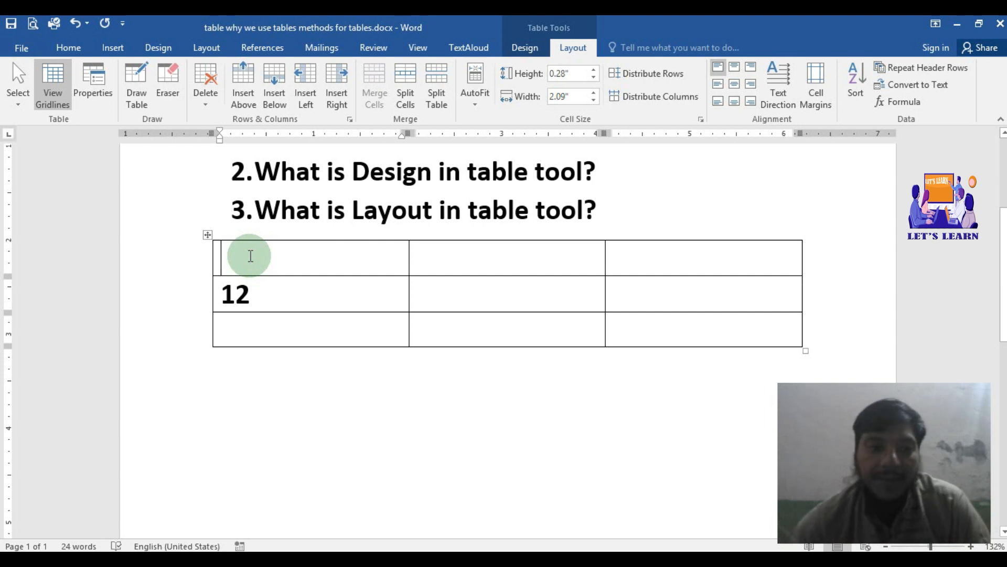
Step: Enter 13 in the first cell of the last row and insert a row below it
click(254, 325)
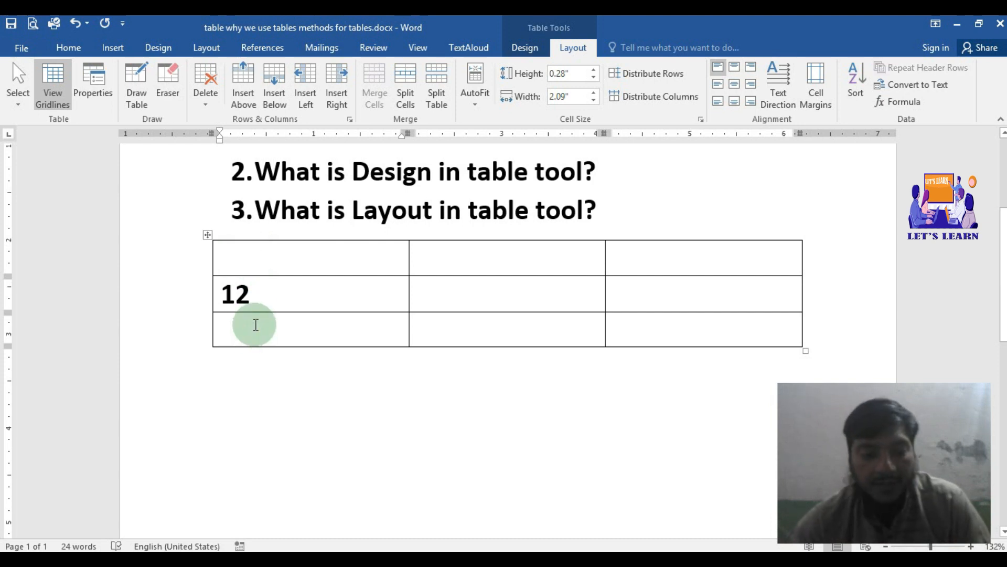
text(13)
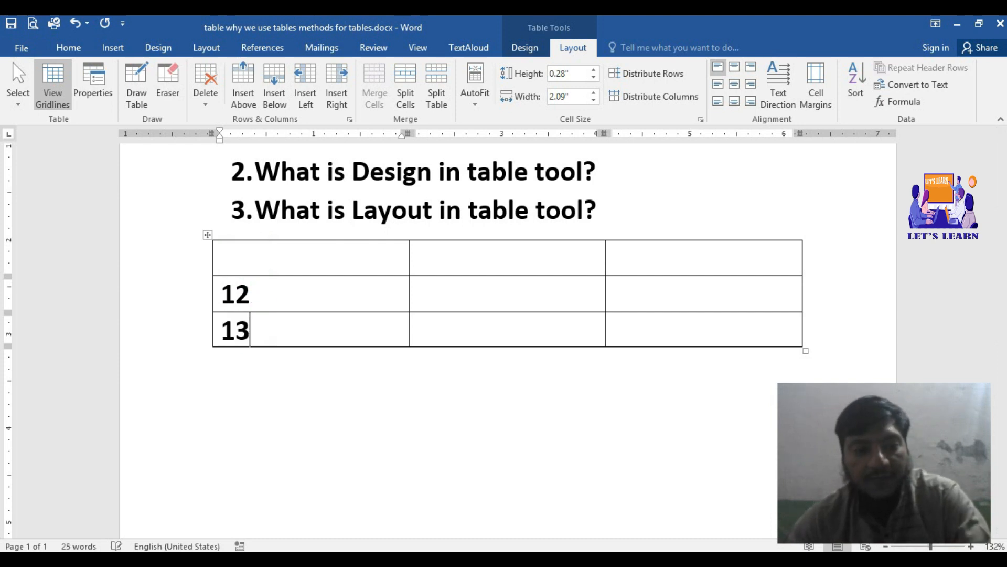
click(272, 100)
click(285, 367)
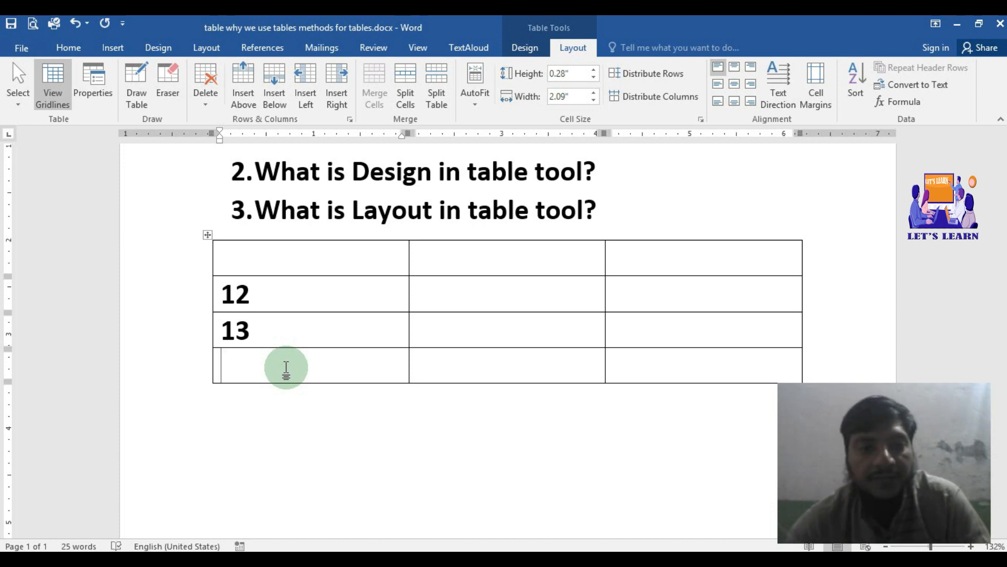
Step: Enter 23 in the second cell of the top row and insert a column to its left
click(481, 265)
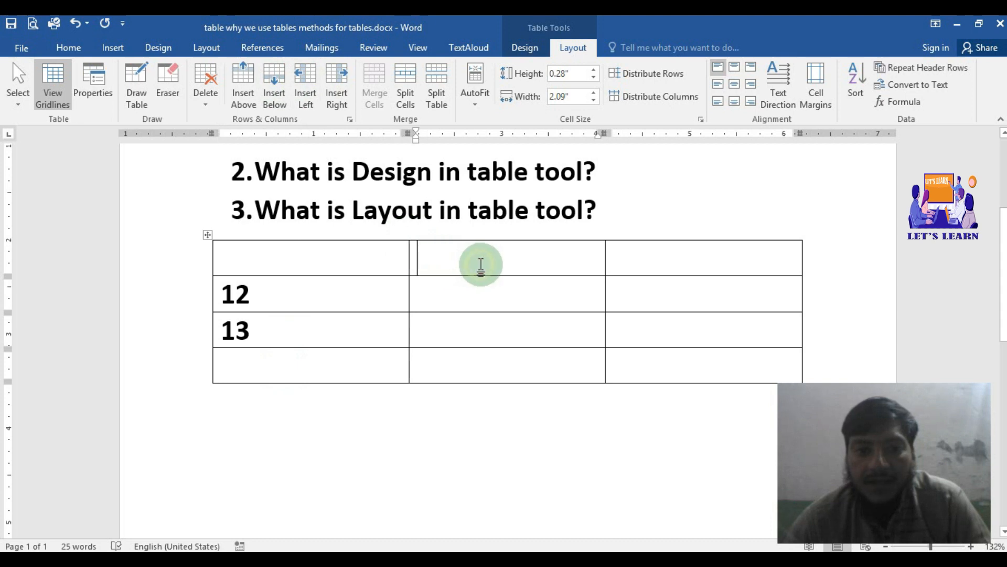
text(23)
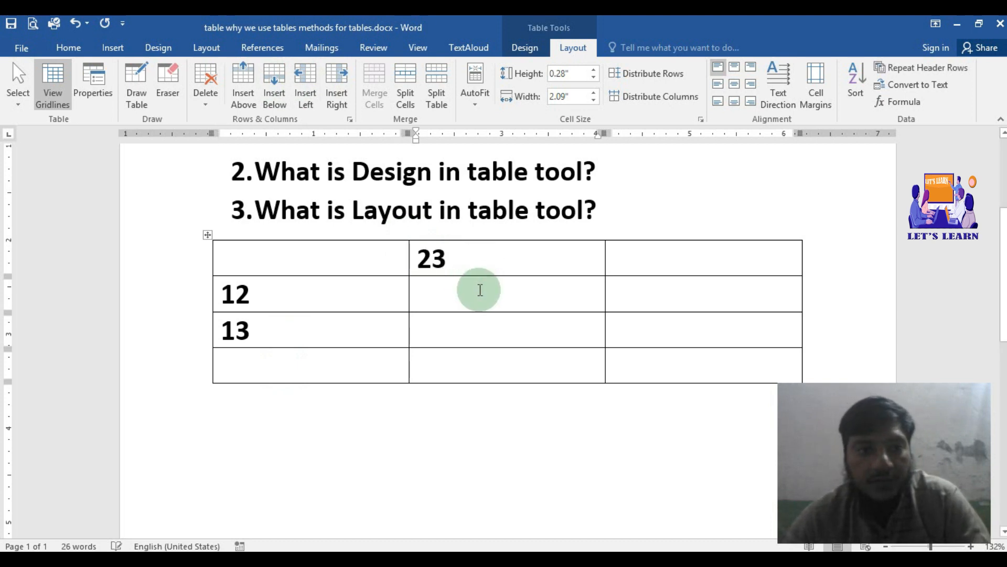
click(250, 81)
click(311, 74)
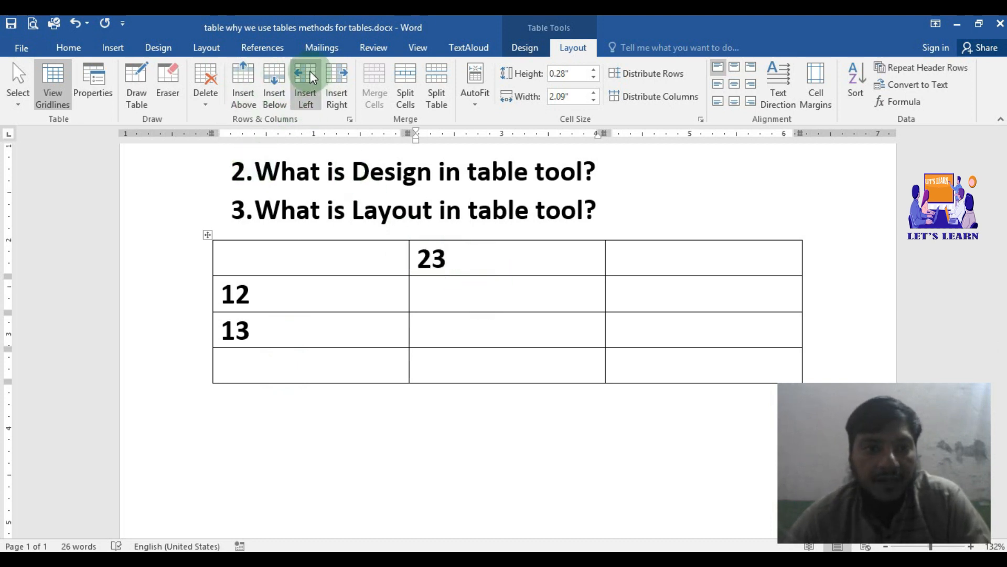
click(310, 74)
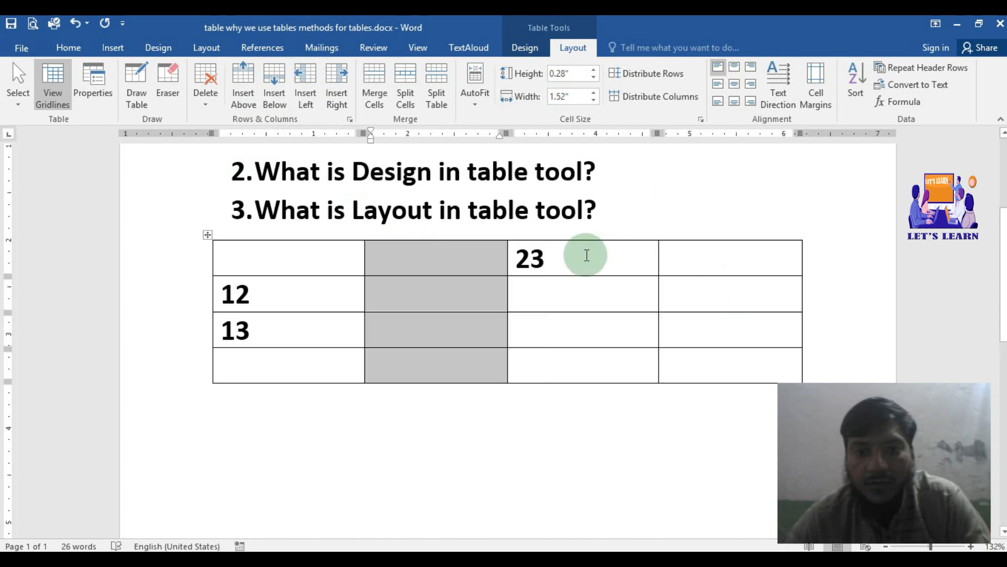
Step: Enter 34 in the top row's last cell and insert a column to the right of the cell containing 23
click(608, 259)
click(670, 259)
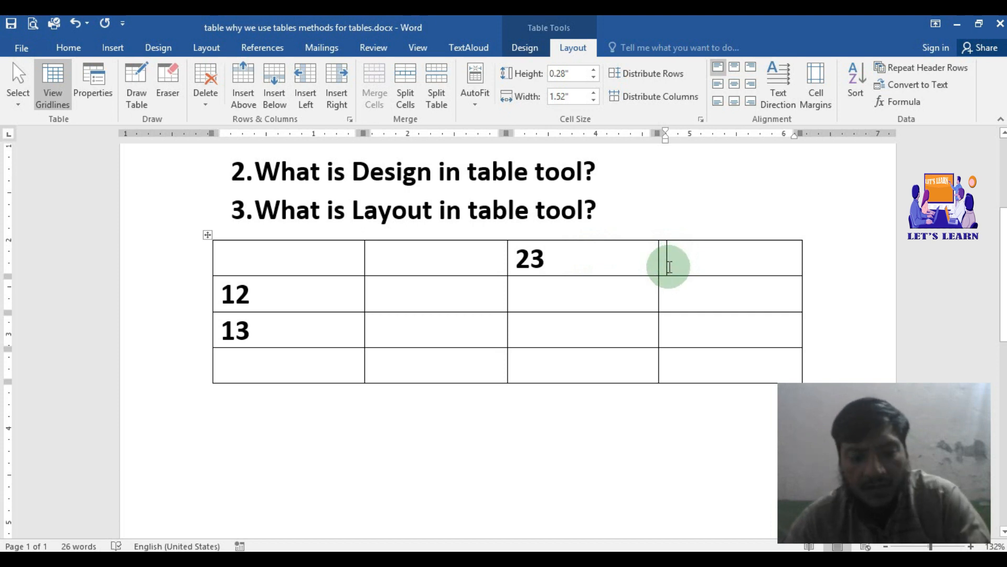
text(34)
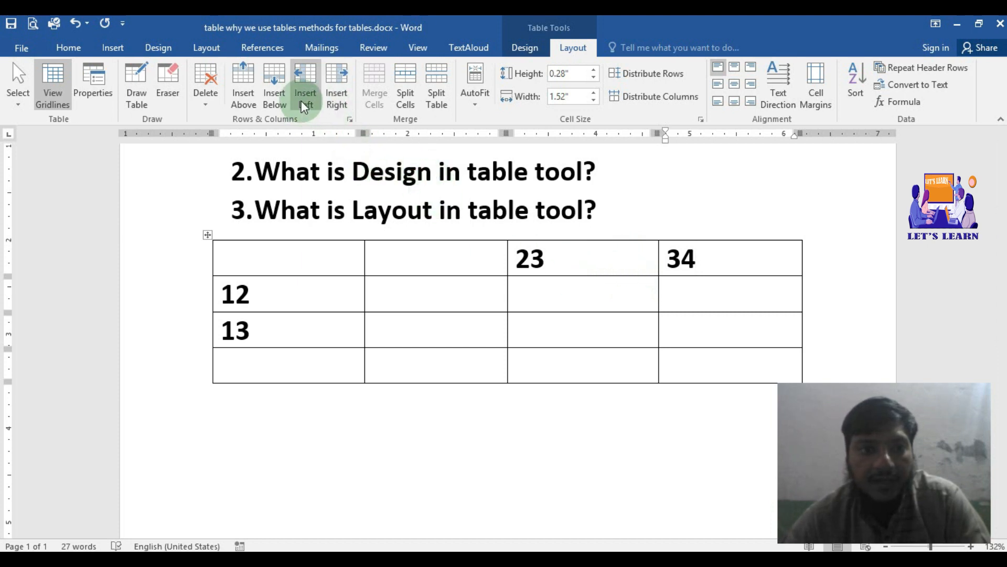
click(594, 270)
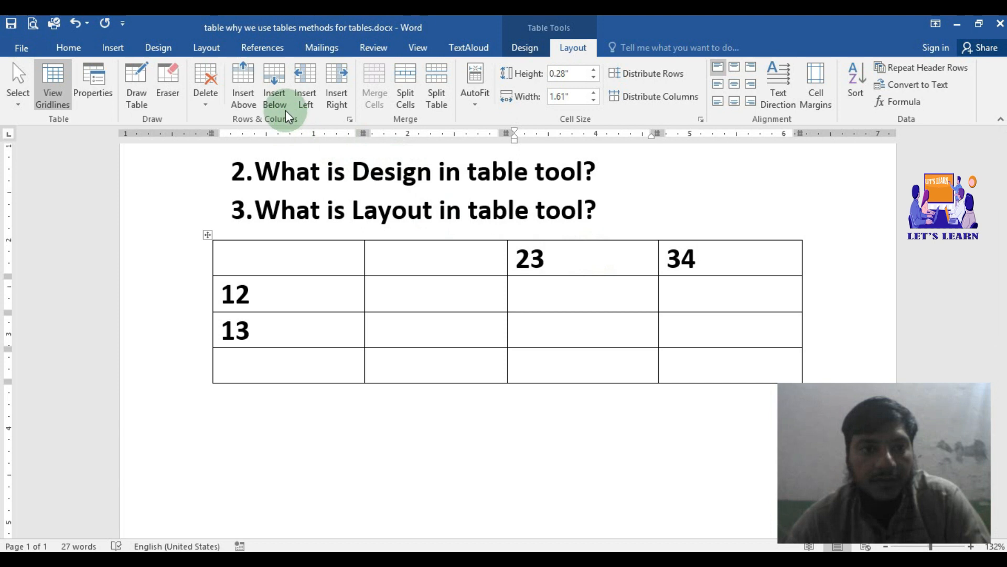
click(329, 92)
click(620, 259)
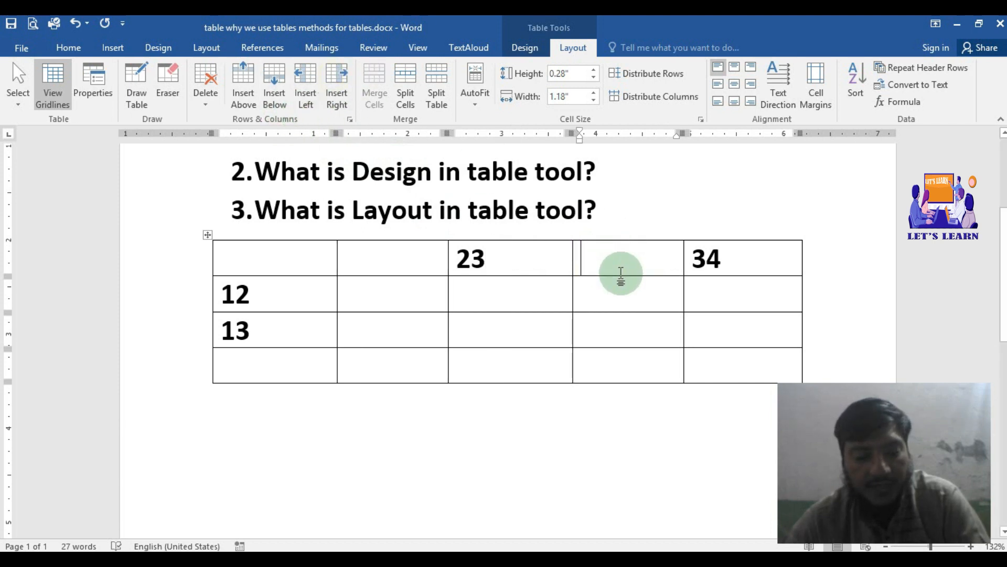
Step: Undo the two added columns, the entries 34 and 23, and the row inserted below 13
key(ctrl+z)
key(ctrl+z)
key(ctrl+z)
key(ctrl+z)
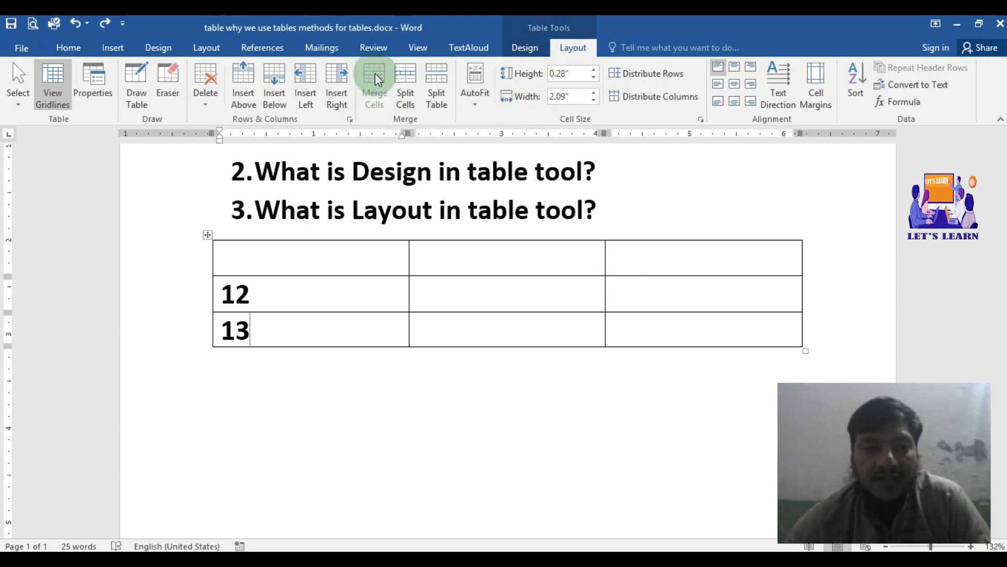
Step: Merge the three cells of the table's top row into one cell
click(376, 252)
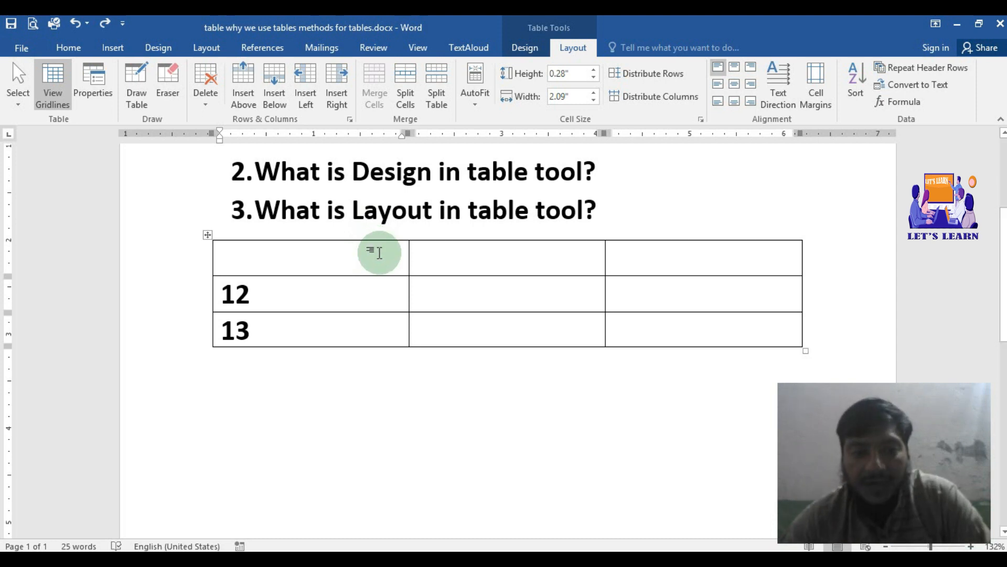
drag(374, 247, 464, 271)
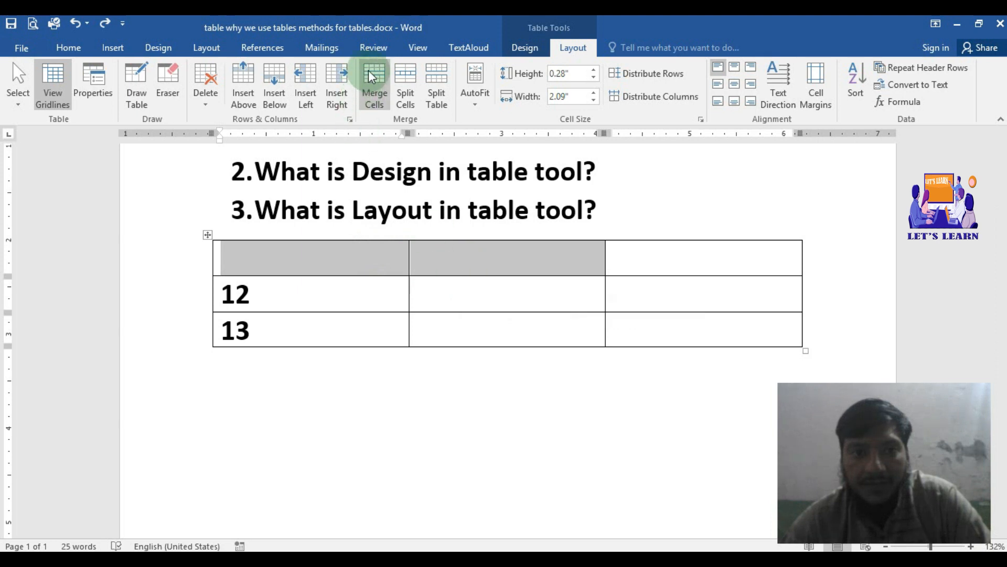
click(363, 267)
drag(339, 260, 621, 252)
click(378, 80)
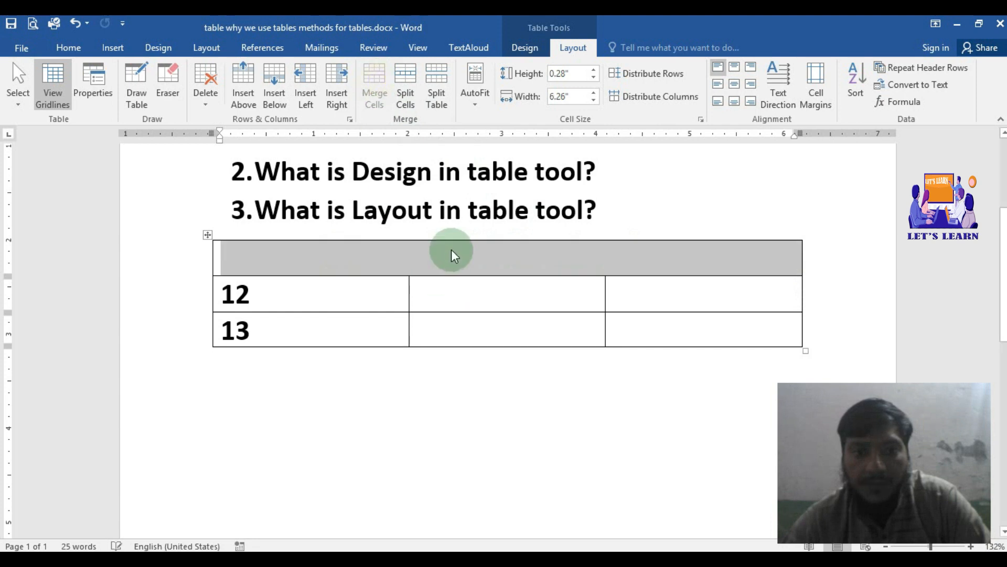
click(451, 251)
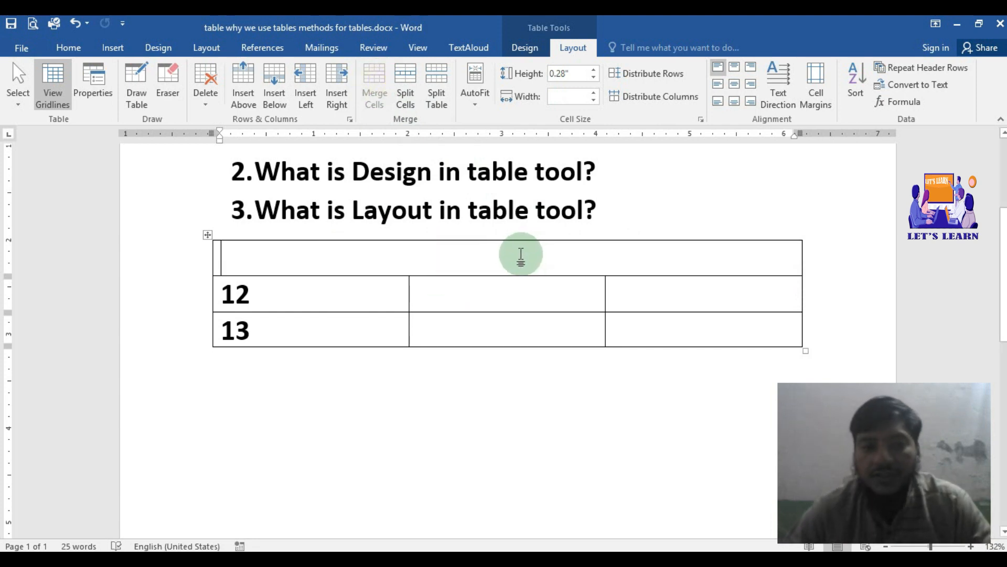
Step: Enter the headings Name, Father Name and Class across the table's second row, replacing the 12
double_click(230, 296)
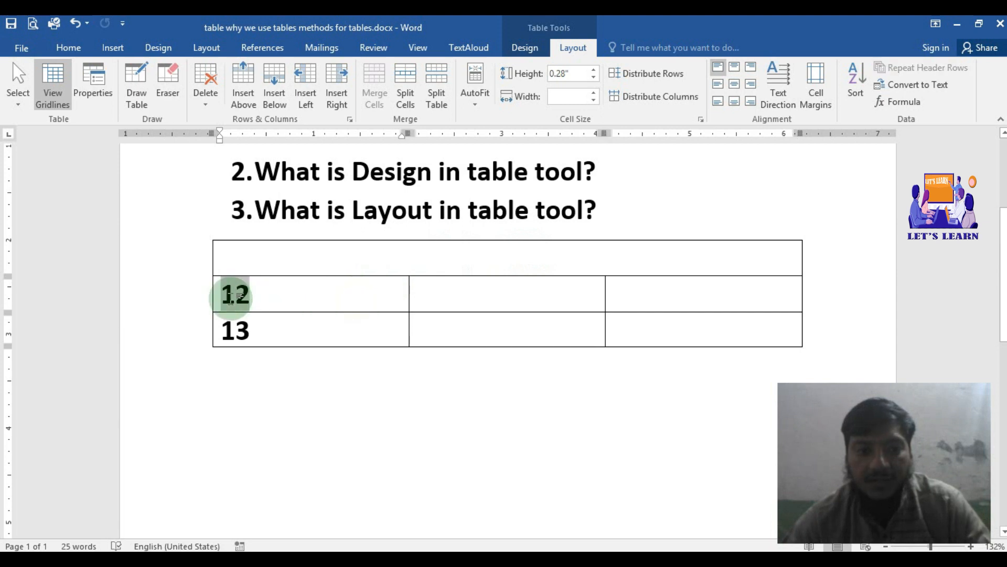
text(Name)
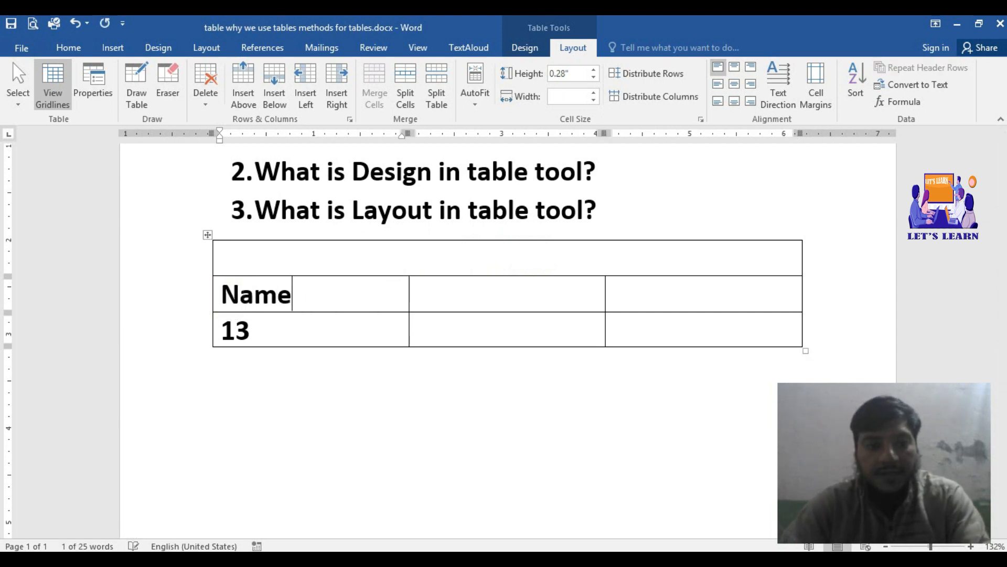
key(Tab)
text(Fathe)
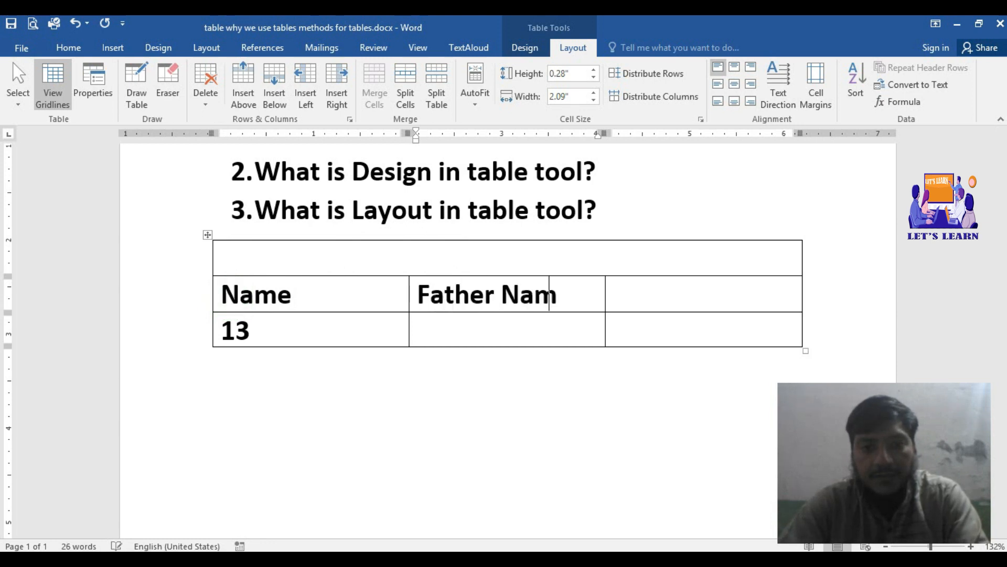
key(Tab)
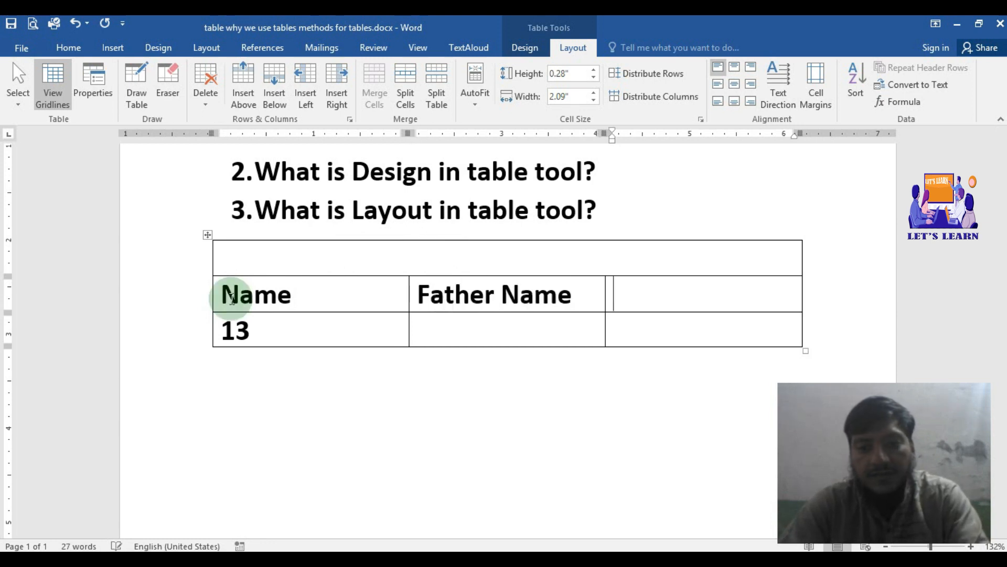
text(Class)
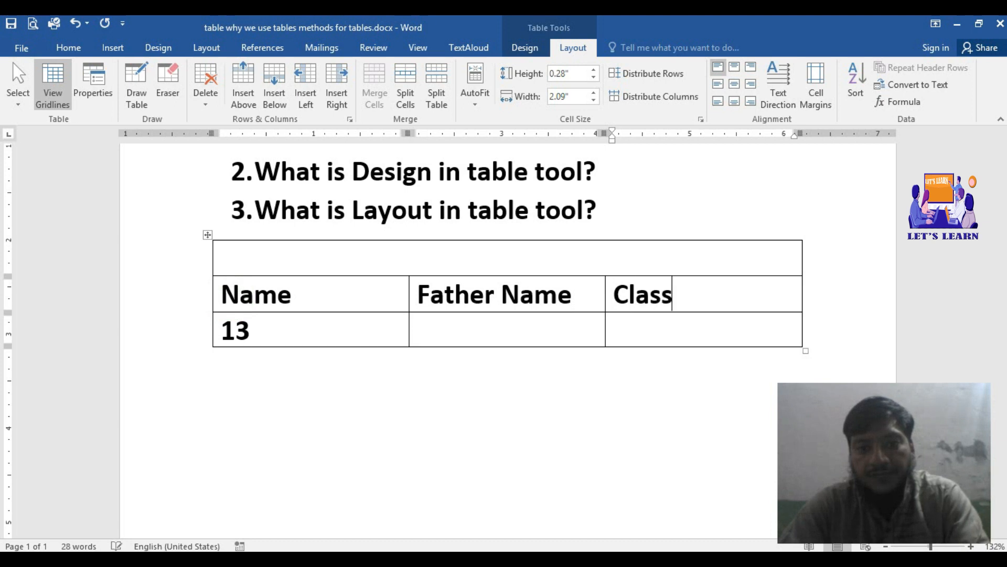
Step: Enter Student Information in the merged top row and clear the 13 from the table's last row
click(419, 263)
text(St)
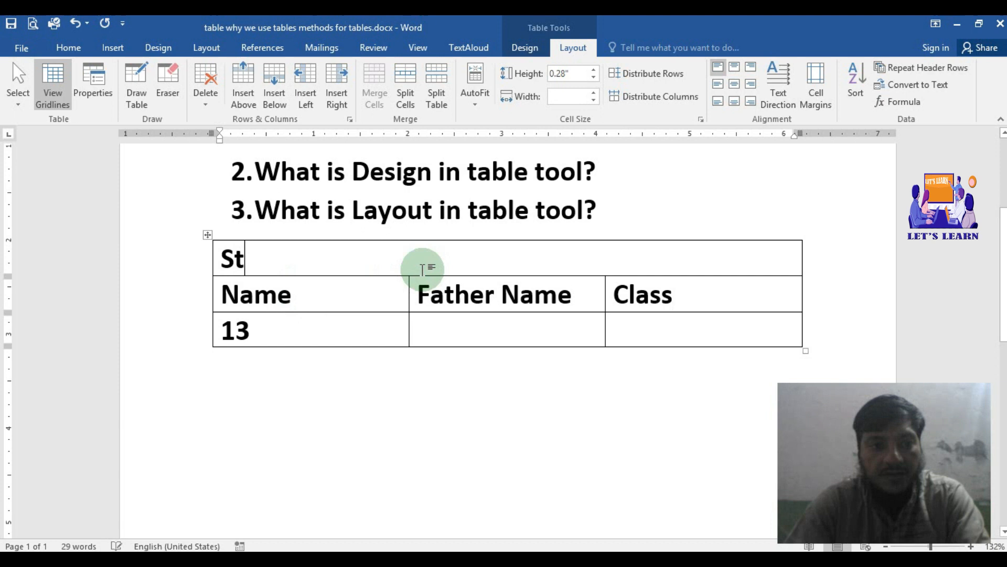
text(udent I)
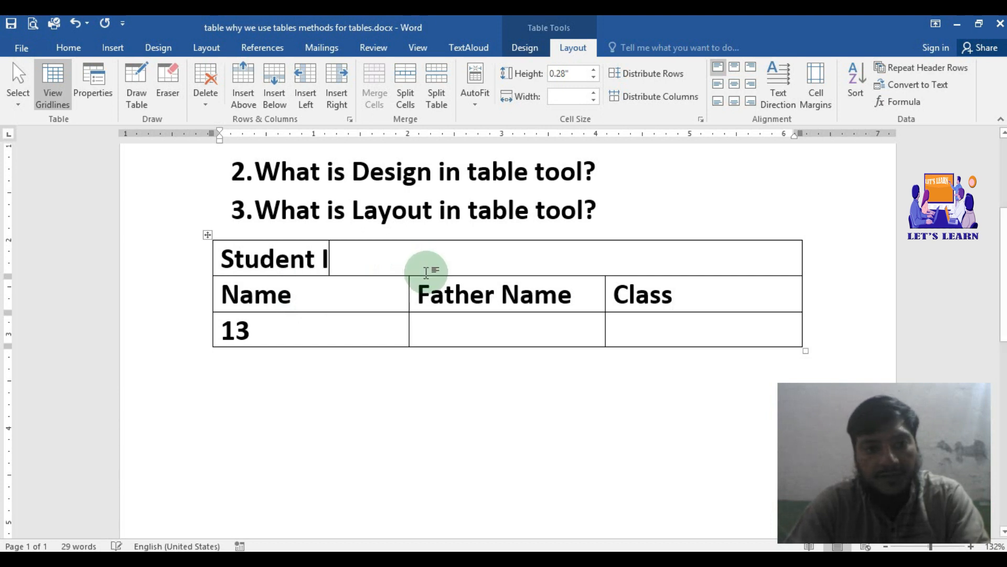
text(nformation)
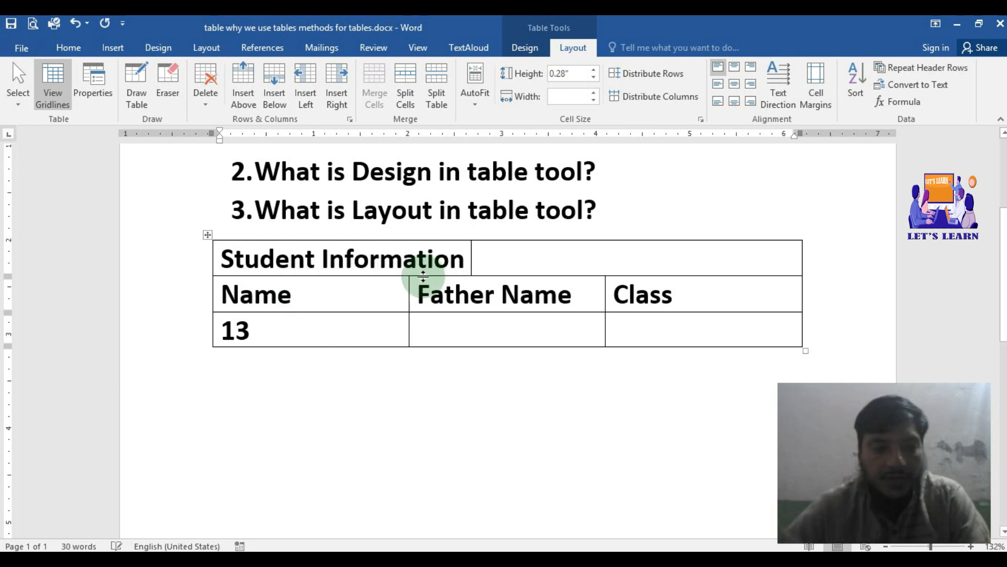
click(324, 333)
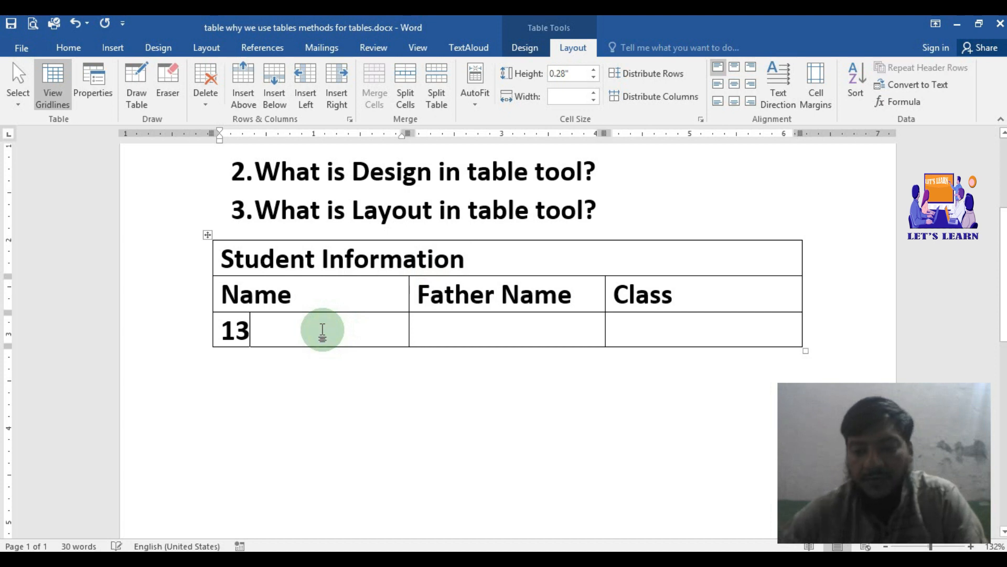
key(BackSpace)
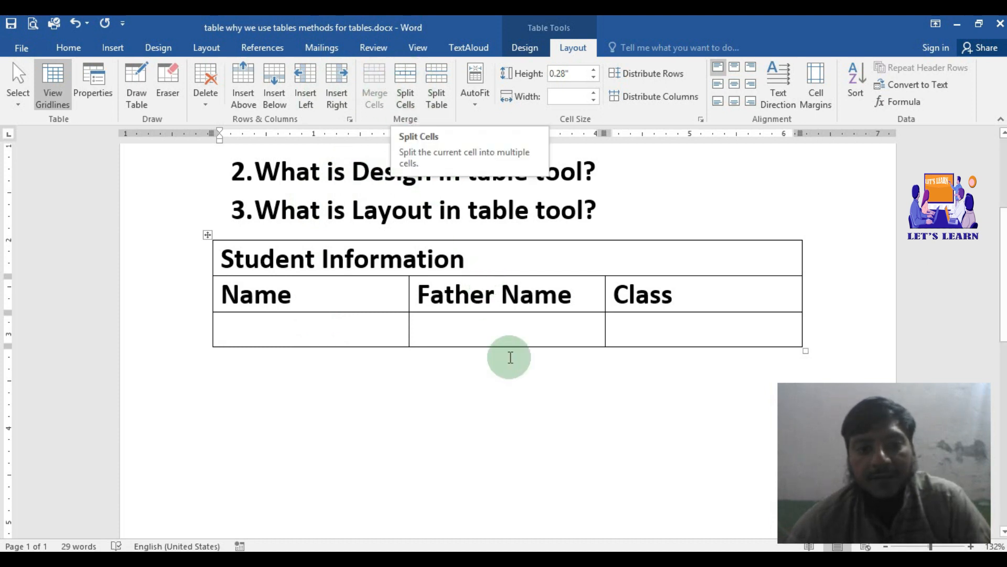
Step: Split the empty cell below Class into 2 columns and 1 row, and place the cursor in each new cell
click(685, 329)
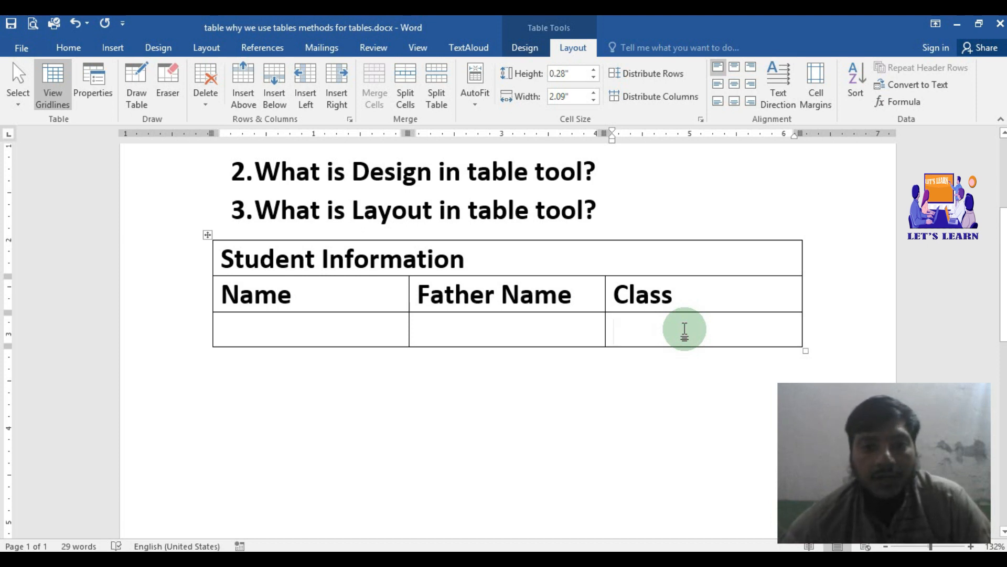
click(410, 79)
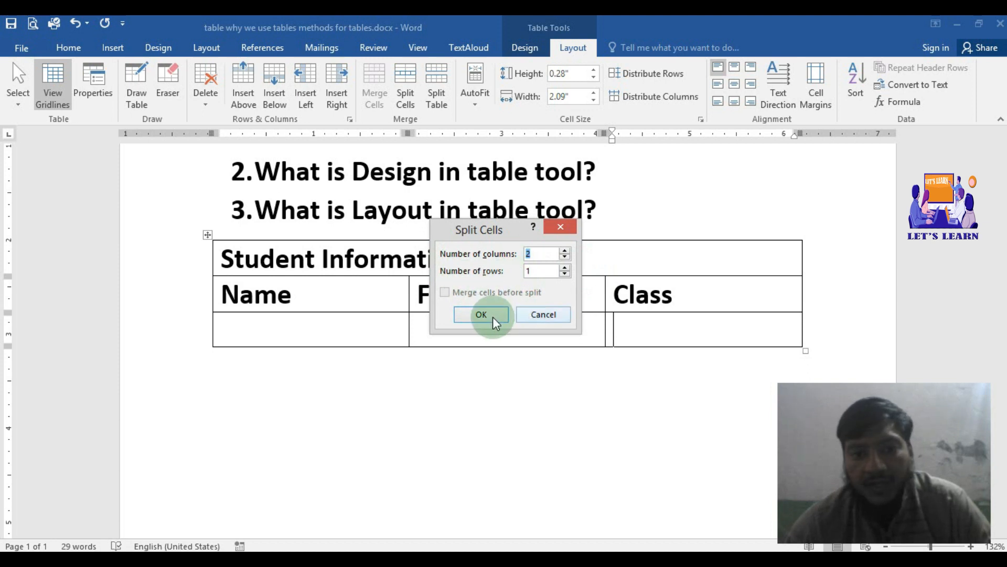
click(568, 268)
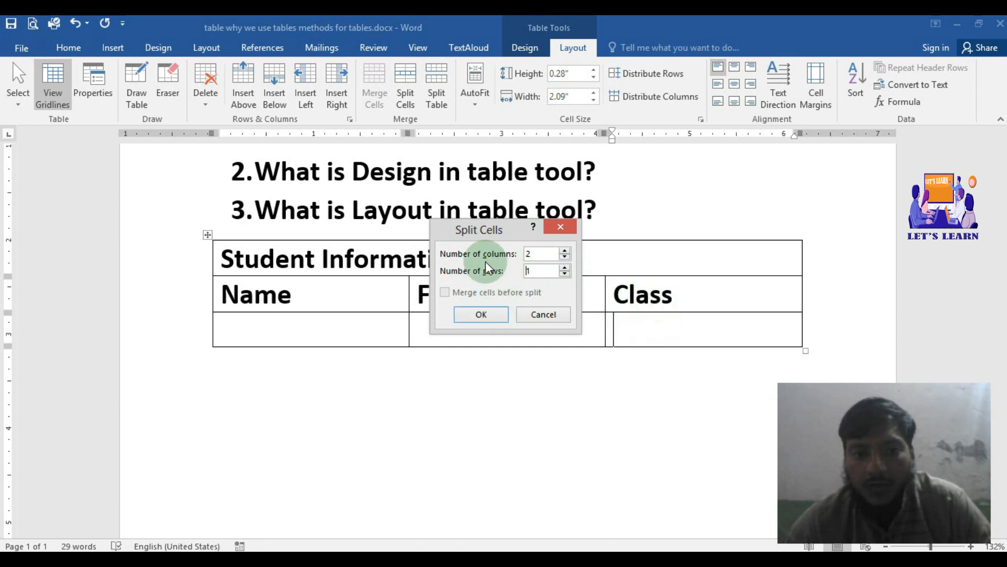
click(481, 313)
click(666, 324)
click(707, 325)
click(681, 327)
click(728, 331)
click(684, 332)
click(739, 328)
click(680, 326)
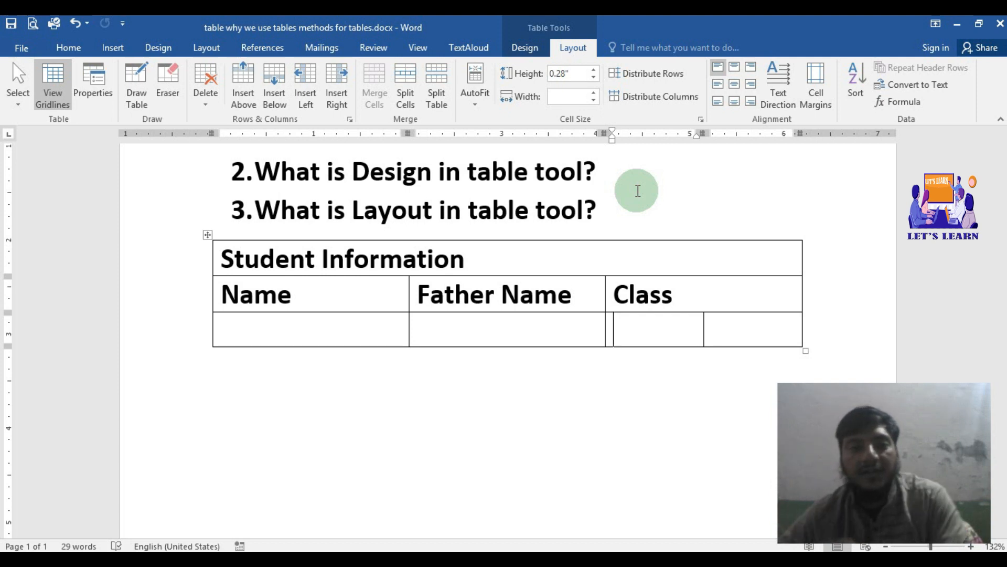
Step: Split the table at the Name, Father Name and Class row, and select the resulting tables separately
click(673, 286)
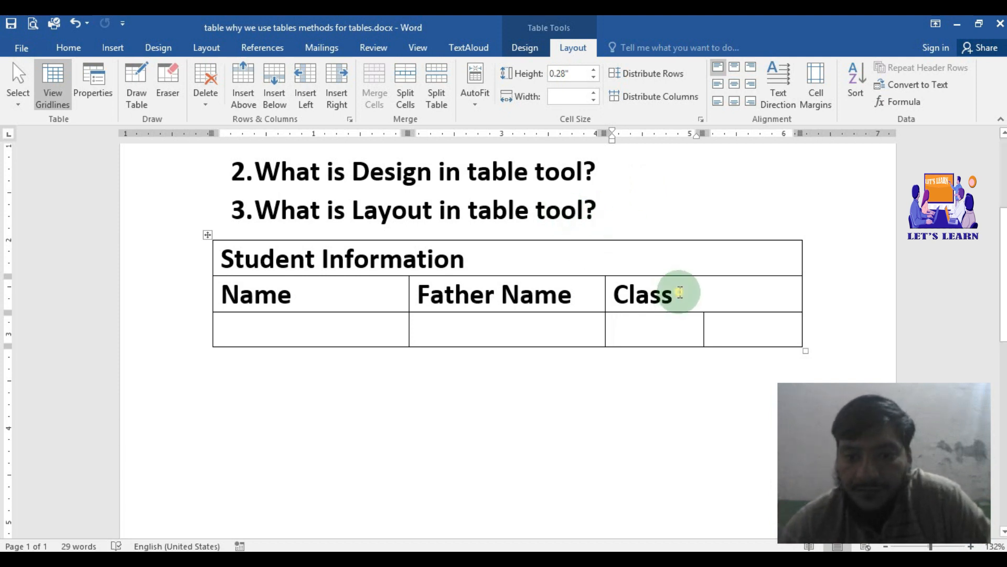
click(435, 74)
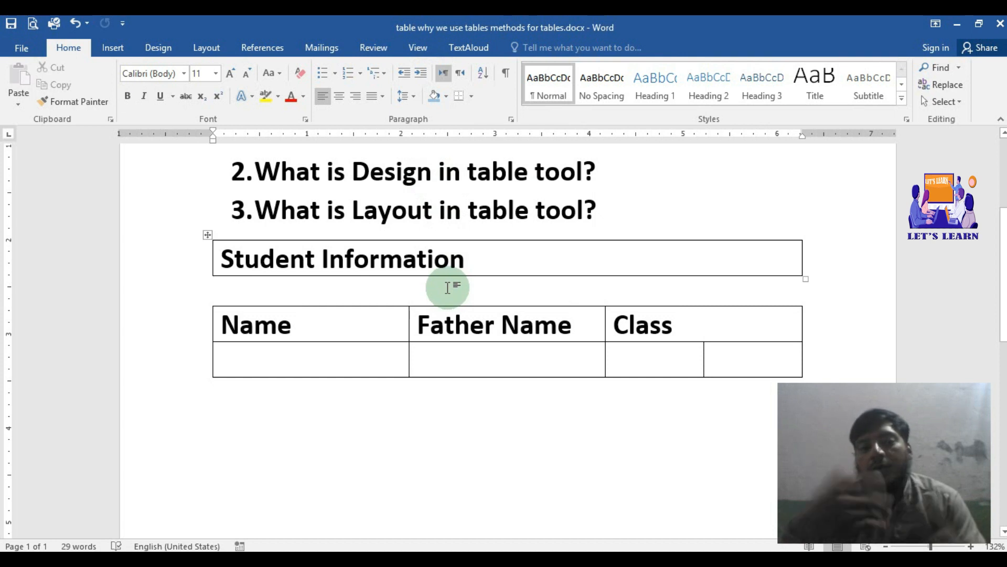
click(208, 235)
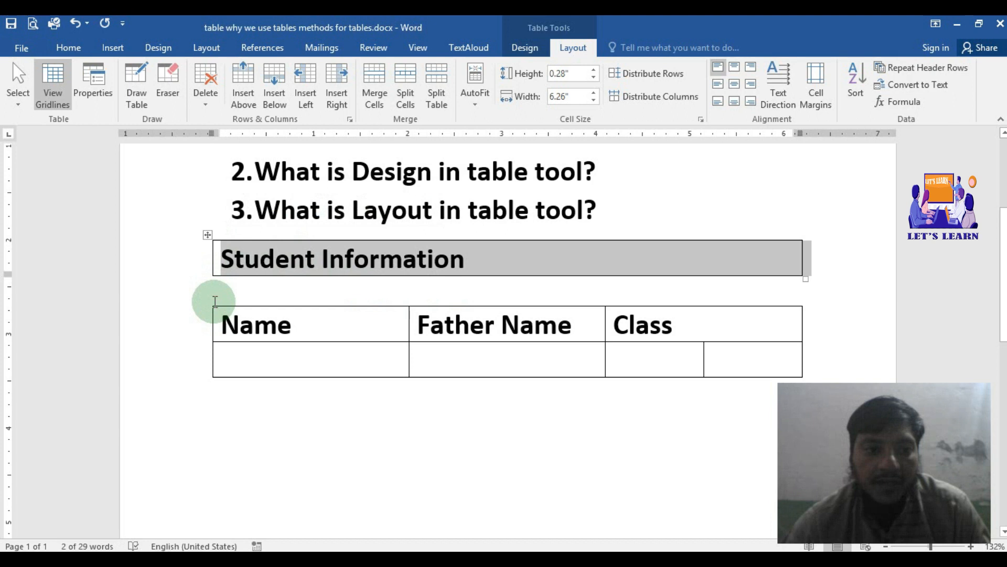
click(211, 307)
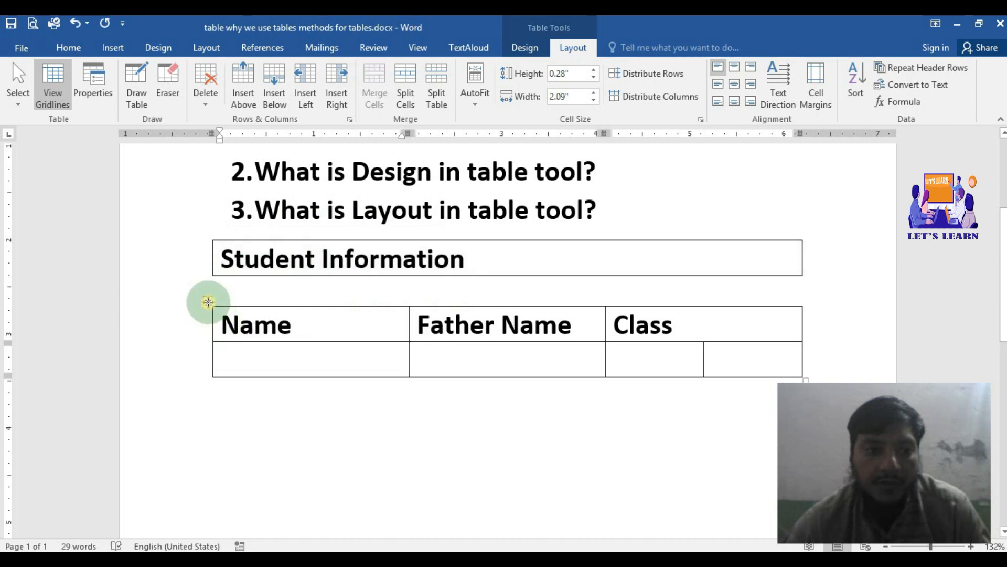
click(208, 301)
click(502, 318)
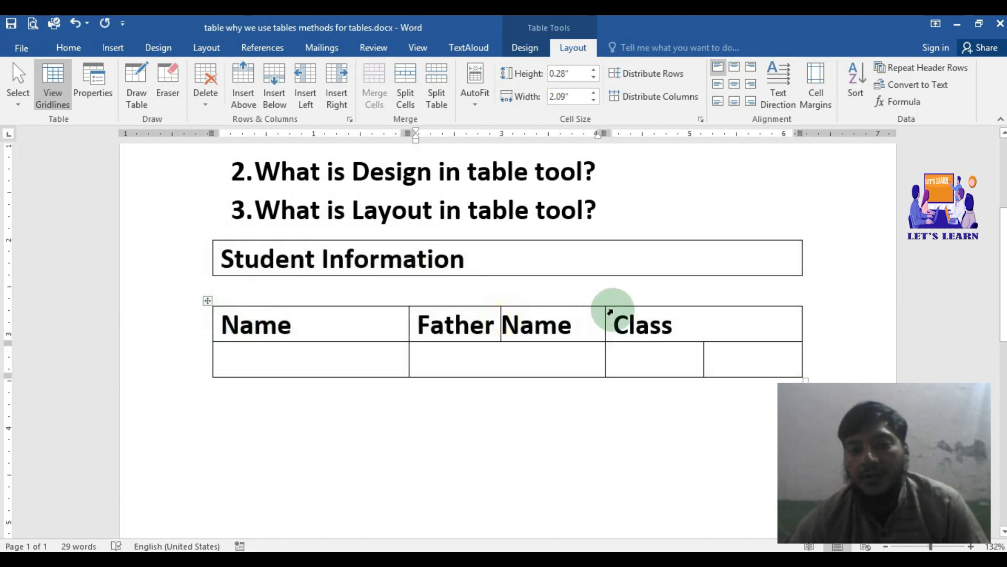
click(695, 267)
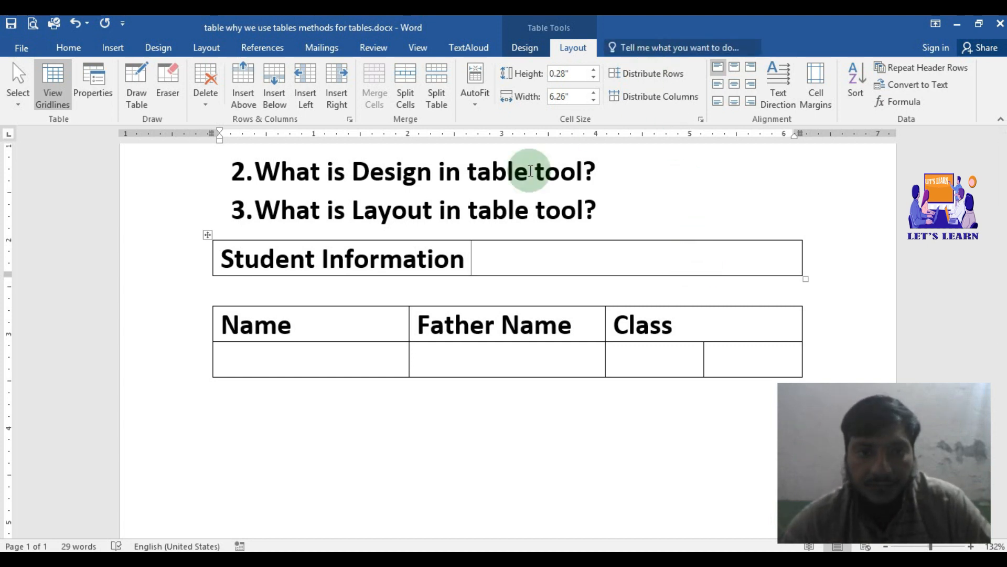
Step: Apply AutoFit Contents to the lower table containing Name, Father Name and Class
click(476, 103)
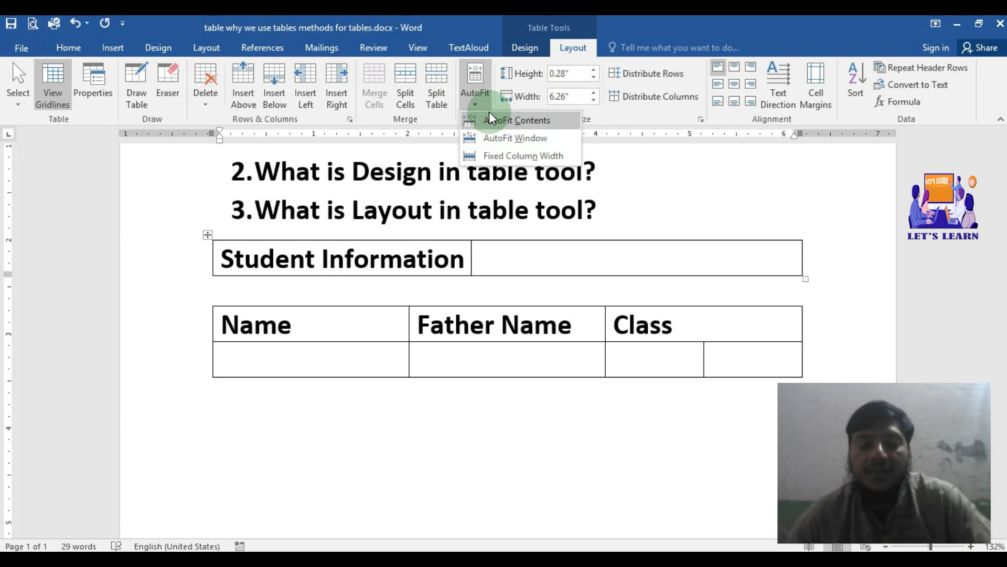
click(559, 330)
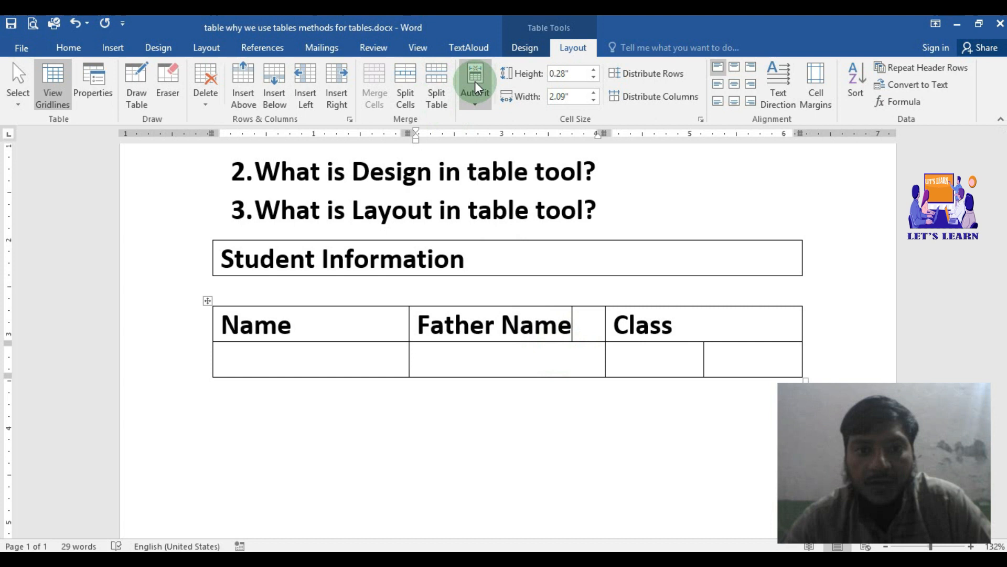
click(481, 106)
click(491, 121)
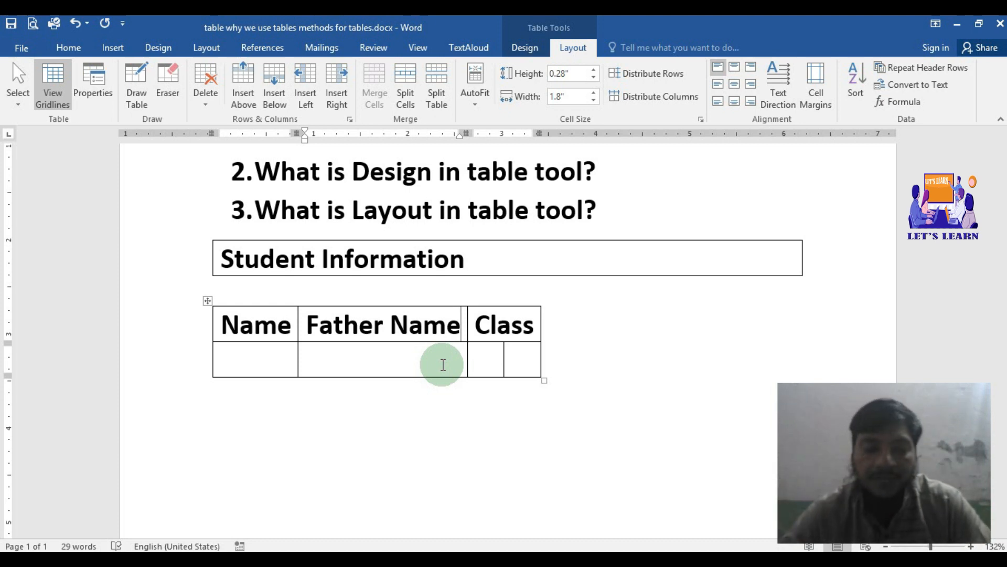
Step: Apply AutoFit Window to the lower table and set it to Fixed Column Width
click(477, 99)
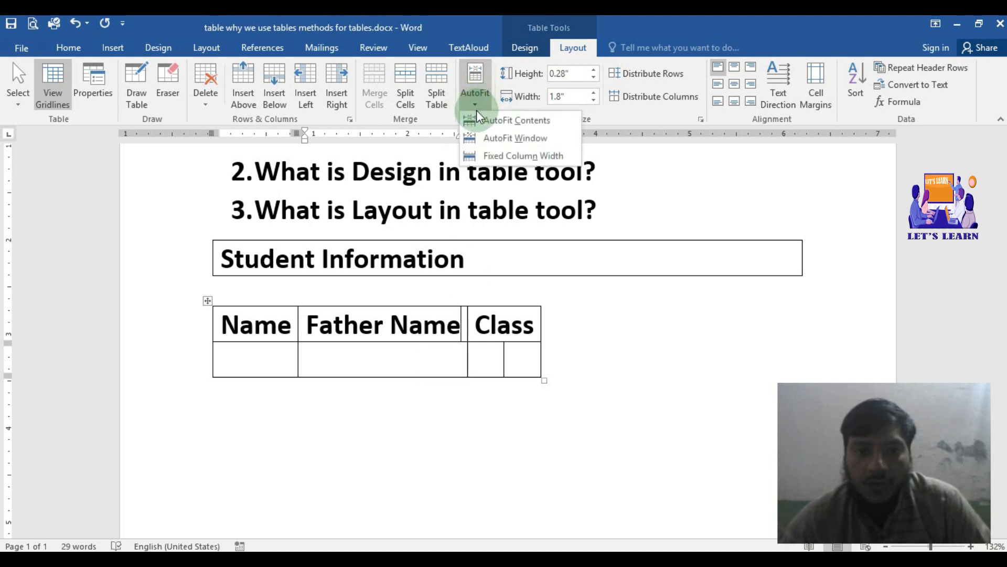
click(502, 143)
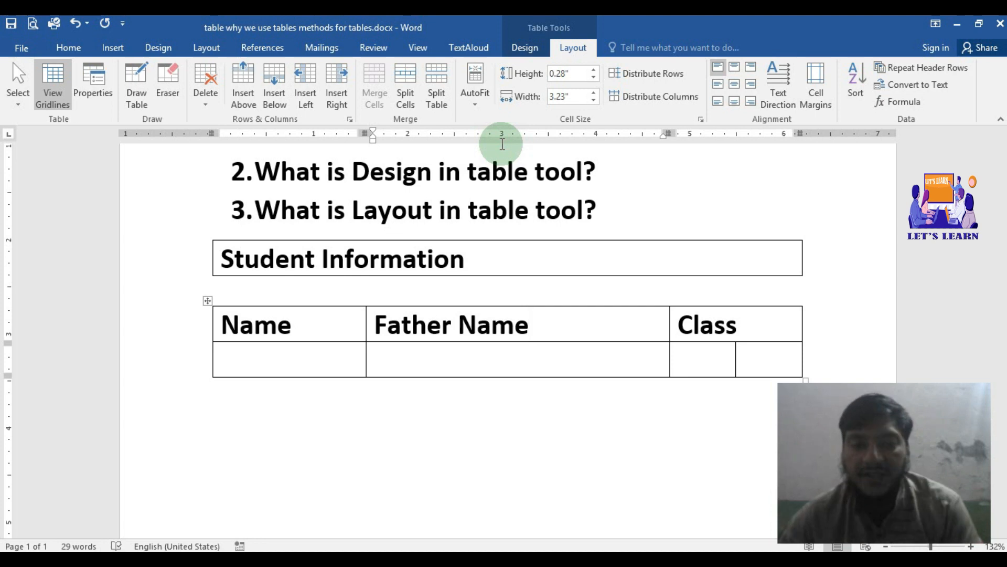
click(480, 103)
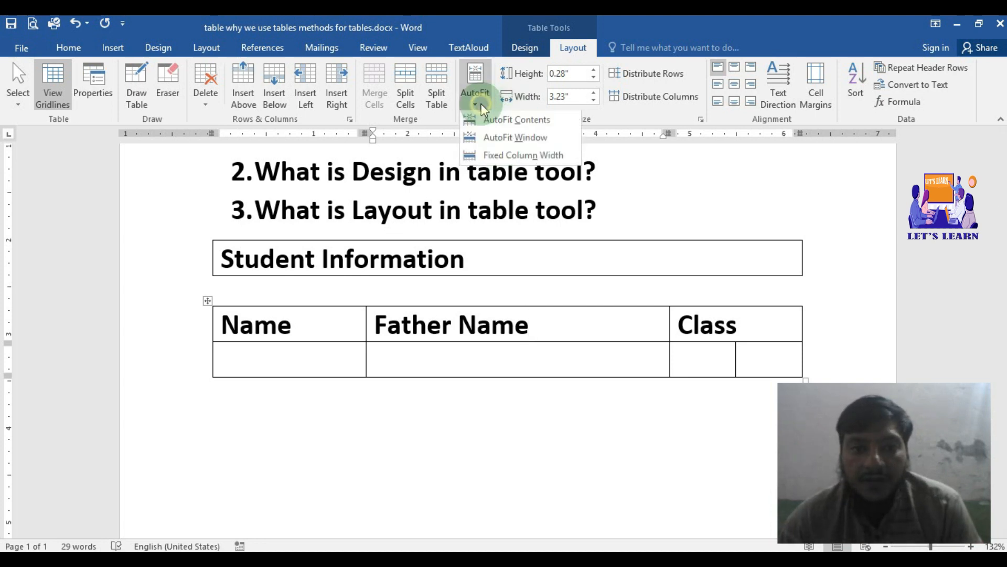
click(499, 156)
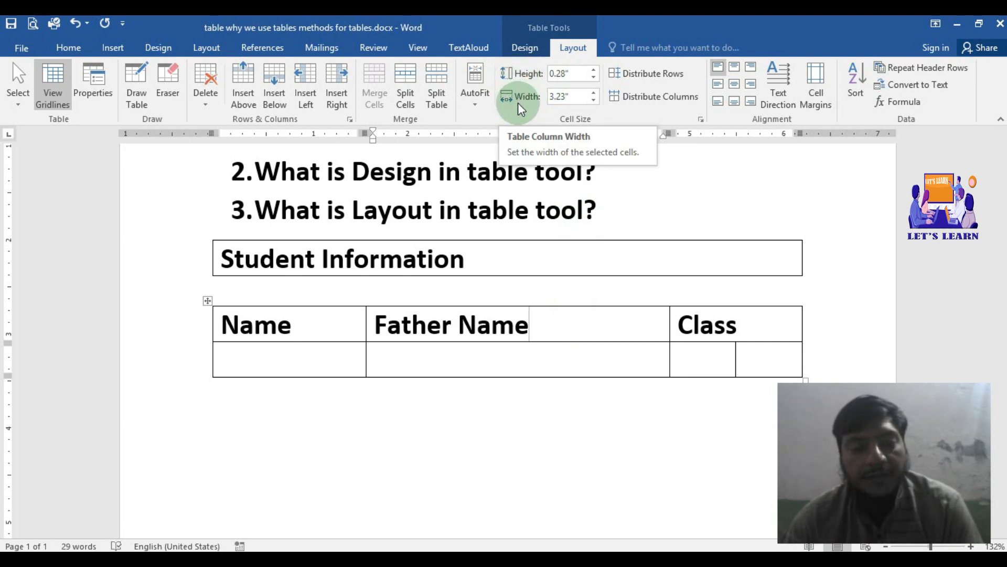
Step: Set the heading row's height to 0.4" and the Name column's width to 1.5" in the lower table
click(318, 335)
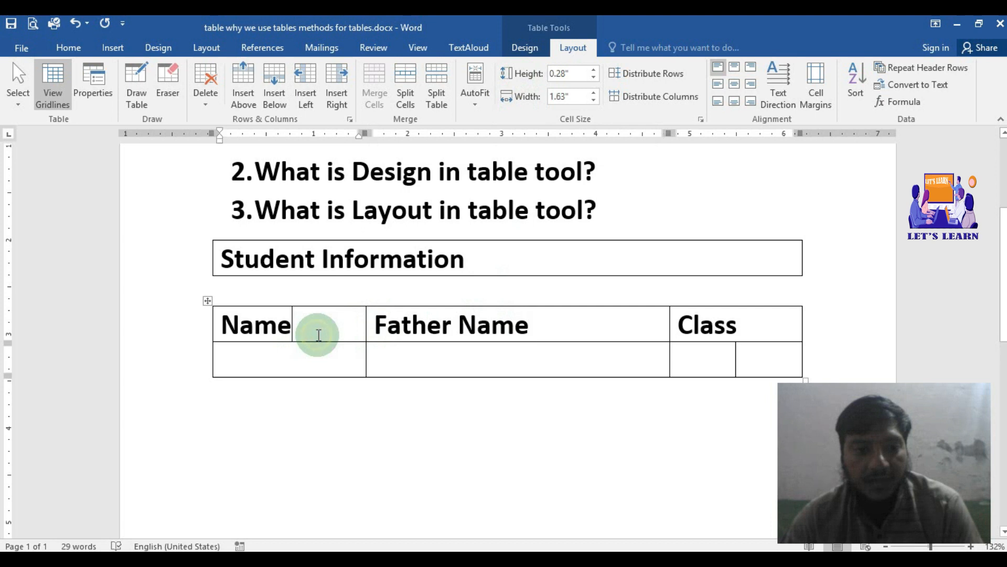
click(593, 70)
drag(594, 70, 593, 77)
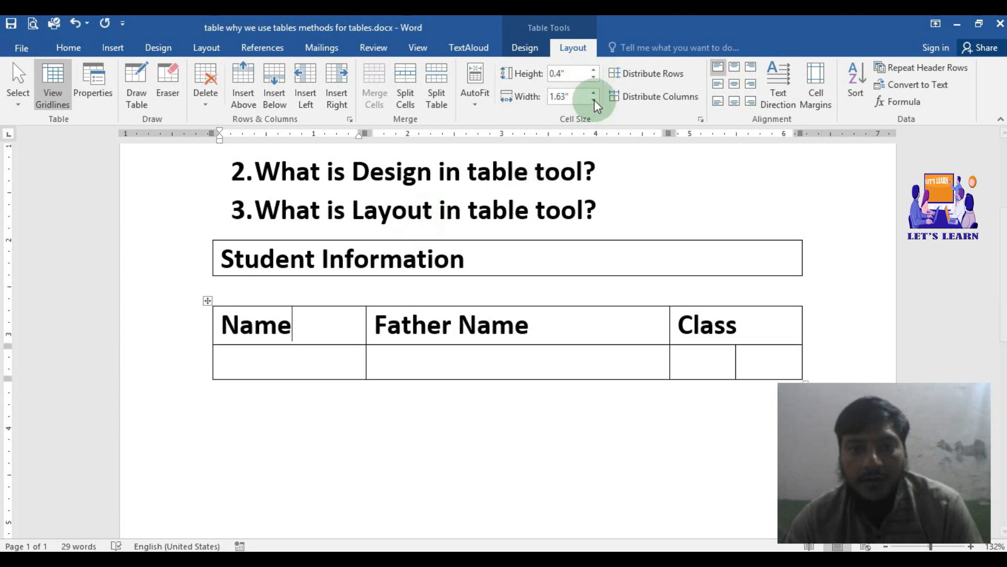
drag(593, 93, 545, 238)
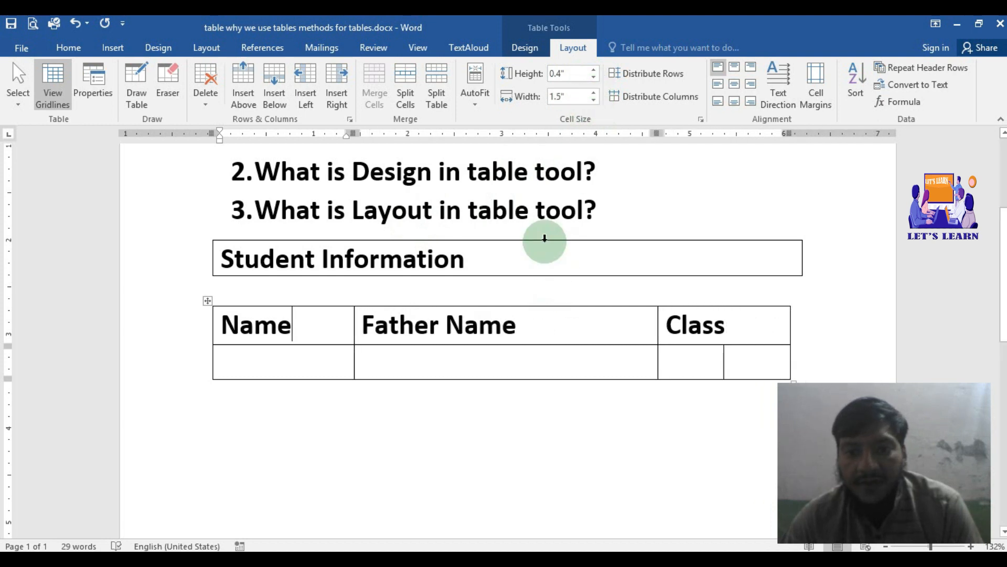
Step: Try to distribute rows with only the Name and Father Name heading cells selected
drag(338, 338, 530, 338)
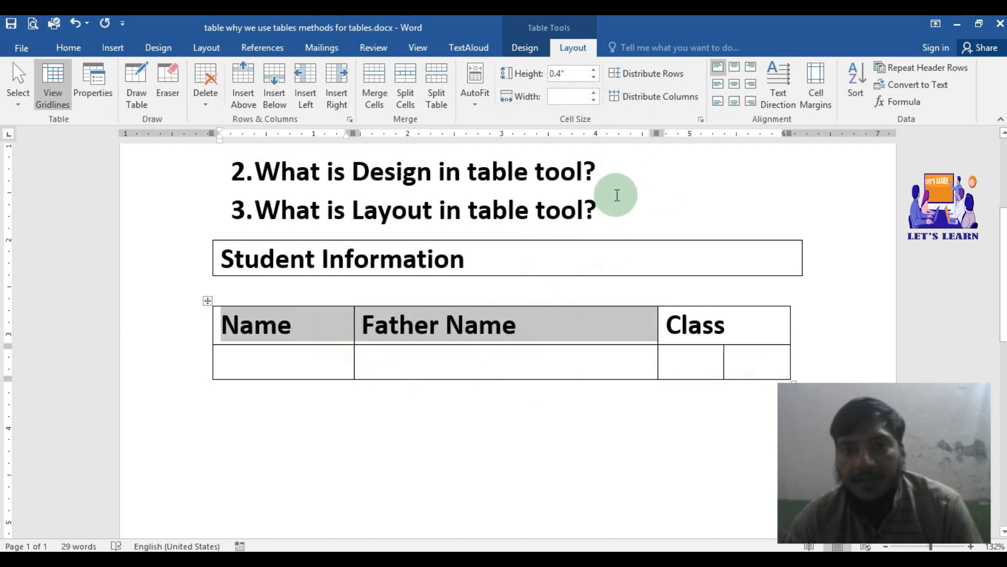
click(647, 74)
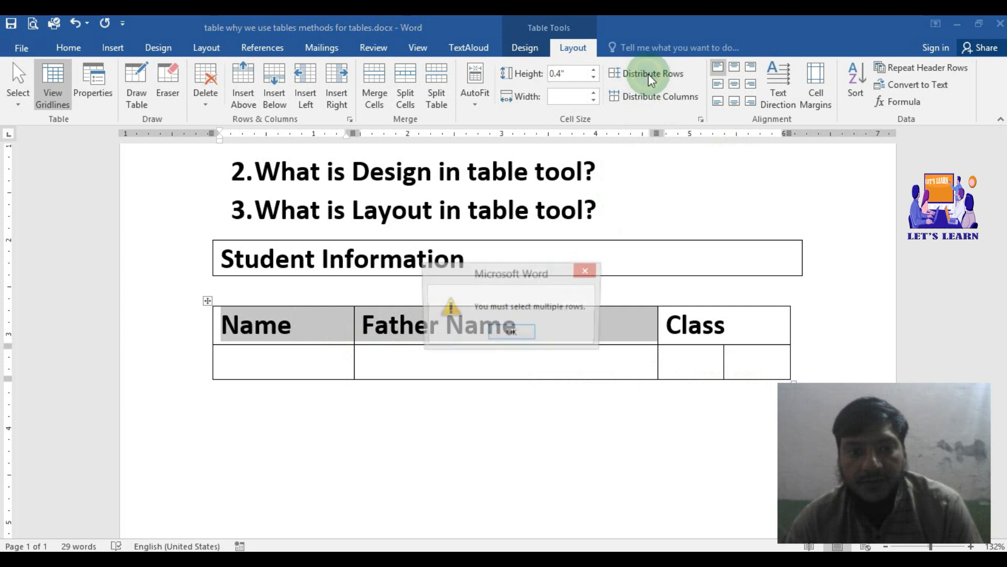
click(520, 336)
click(518, 365)
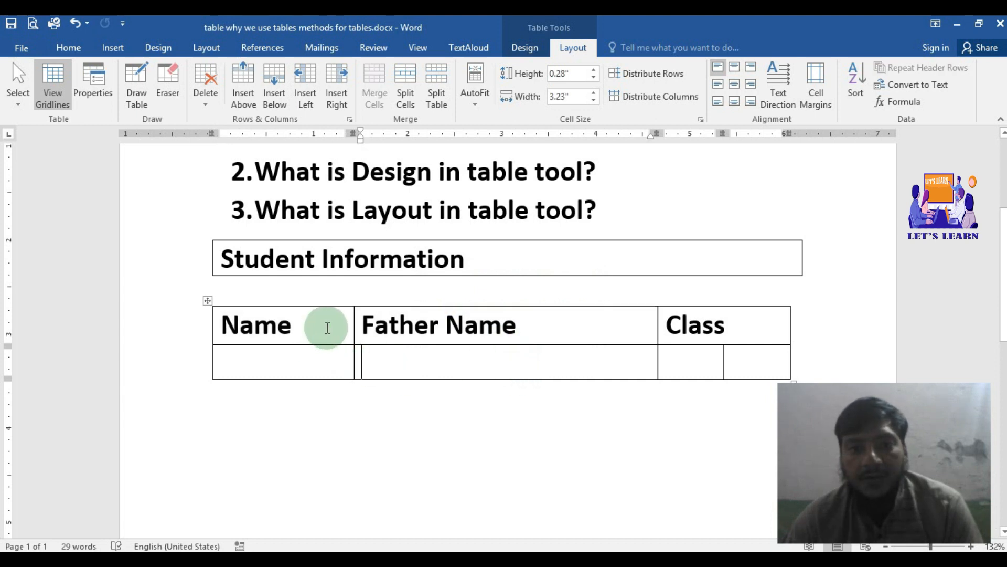
Step: Stretch the empty row below the headings to about three times its height
mouse_move(340, 332)
mouse_down()
mouse_move(350, 353)
mouse_move(376, 357)
mouse_move(392, 459)
mouse_move(383, 453)
mouse_up()
click(378, 379)
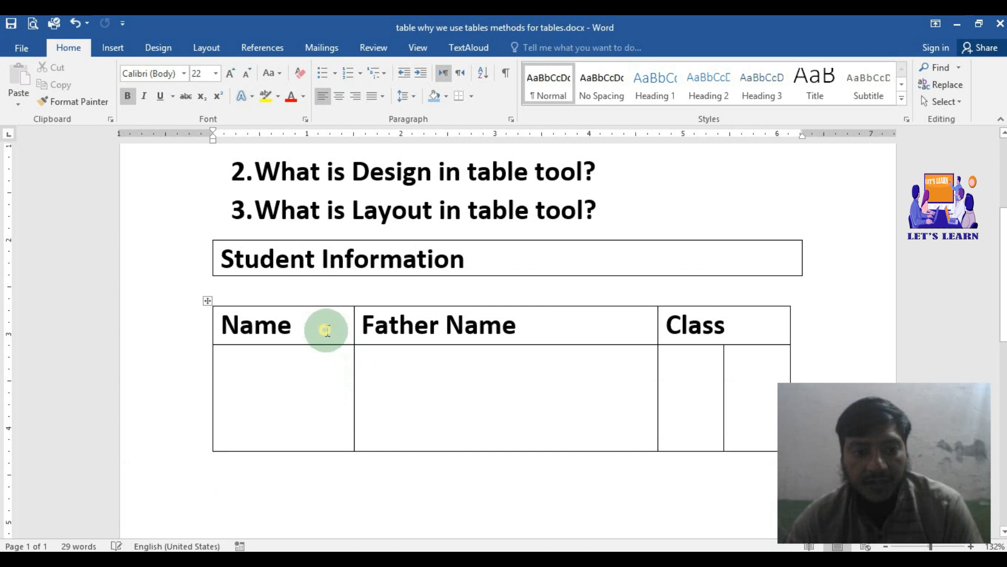
Step: Distribute the lower table's heading row and empty row to equal heights, using the Name and Father Name cells of both rows
drag(326, 330, 465, 418)
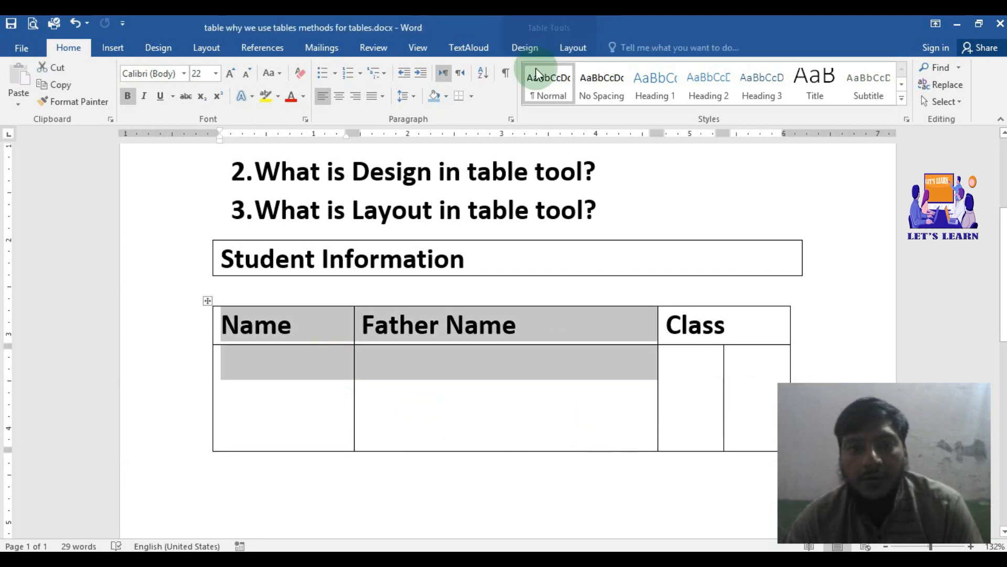
click(562, 44)
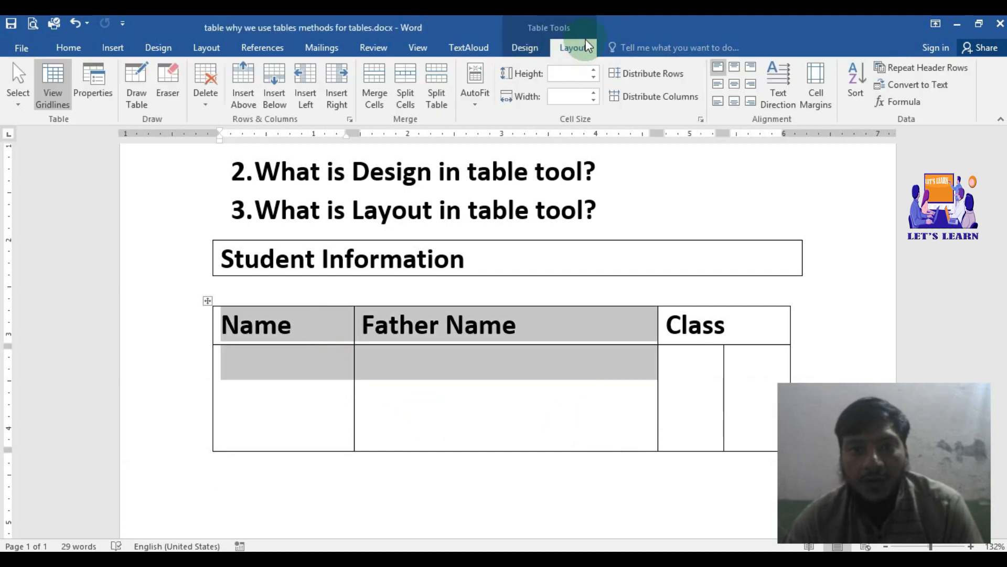
click(662, 74)
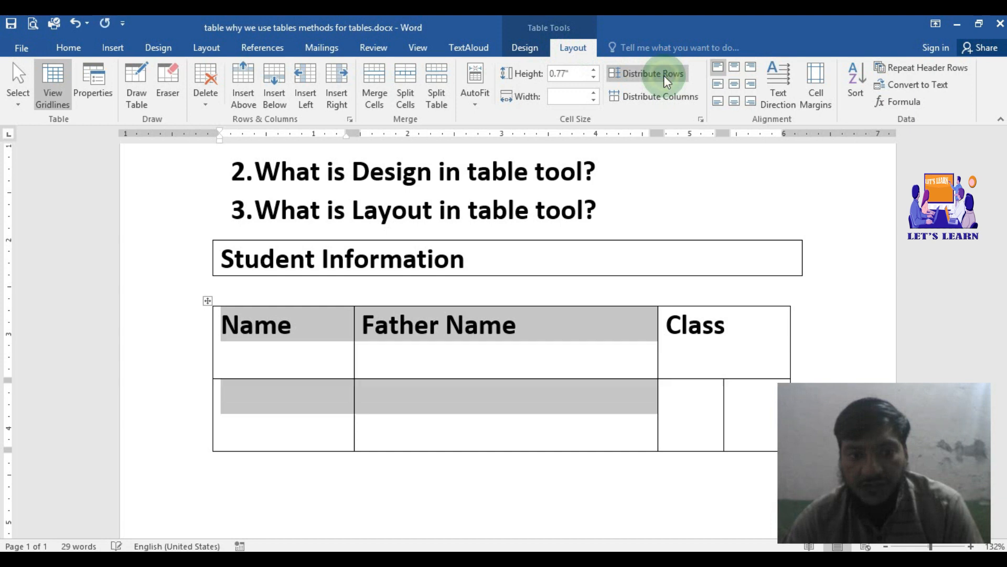
click(578, 329)
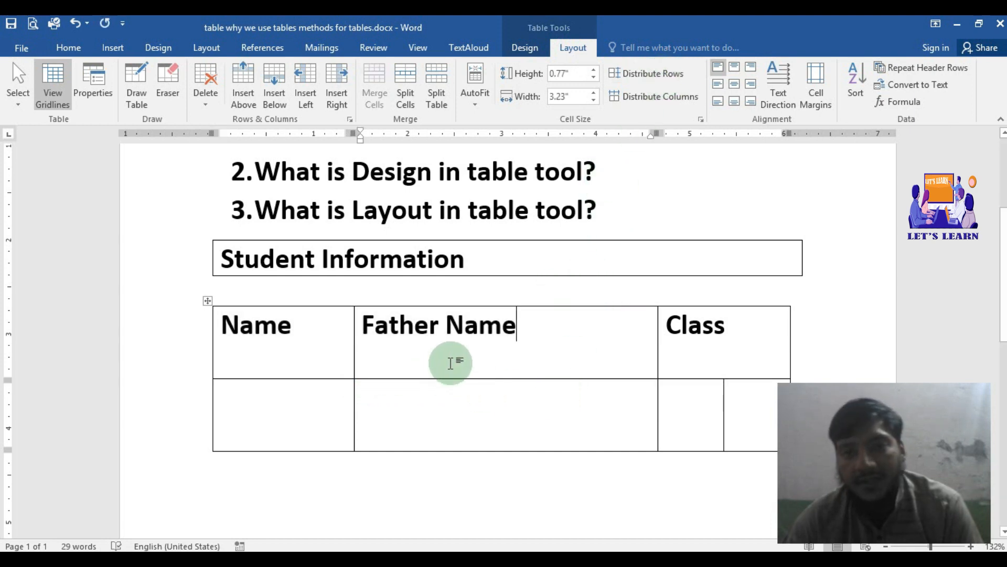
Step: Distribute the Name and Father Name columns evenly across both rows of the lower table
drag(338, 362, 465, 386)
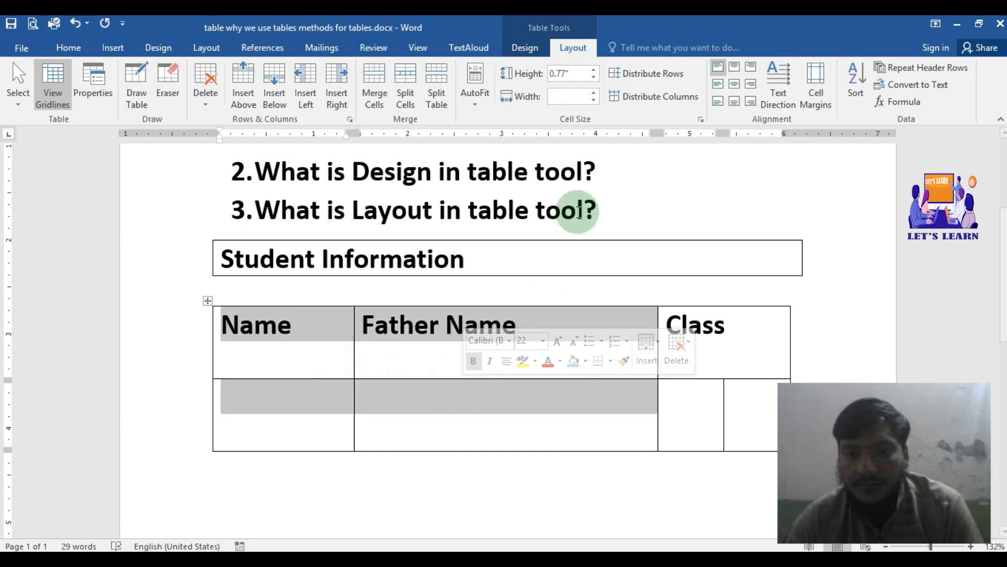
click(650, 94)
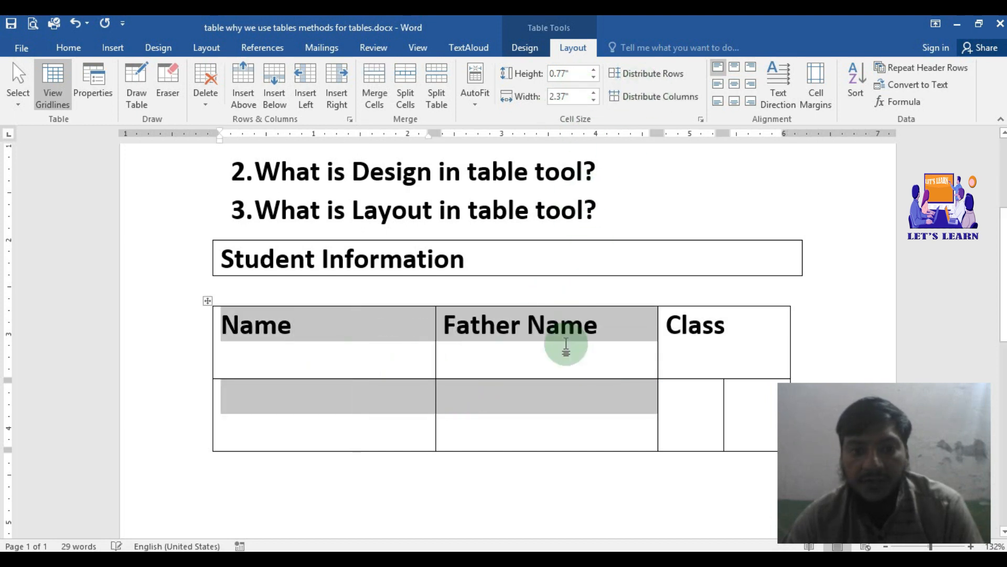
click(525, 360)
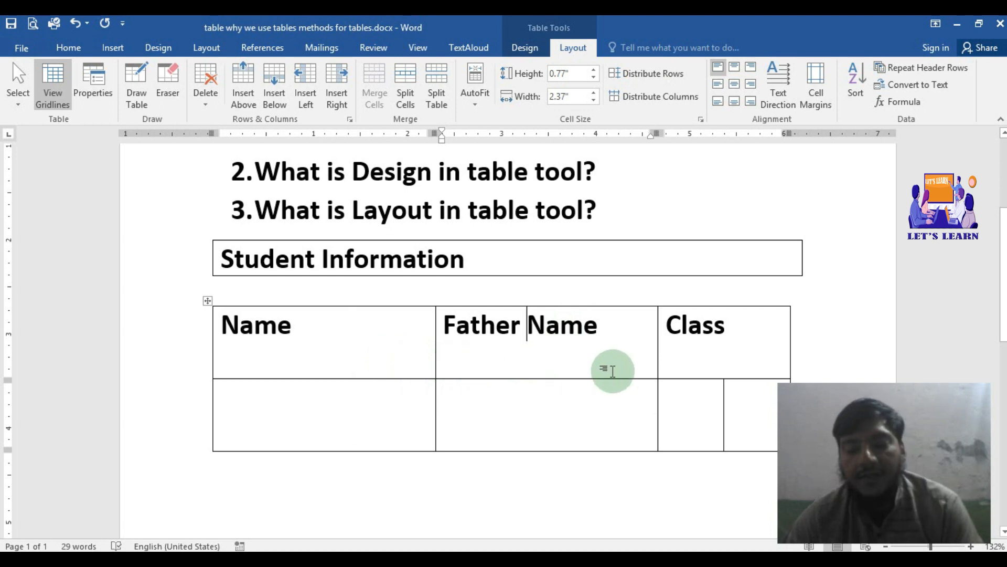
Step: Try the top-center, top-left and top-right text alignments on the Father Name heading cell
scroll(613, 367, down, 5)
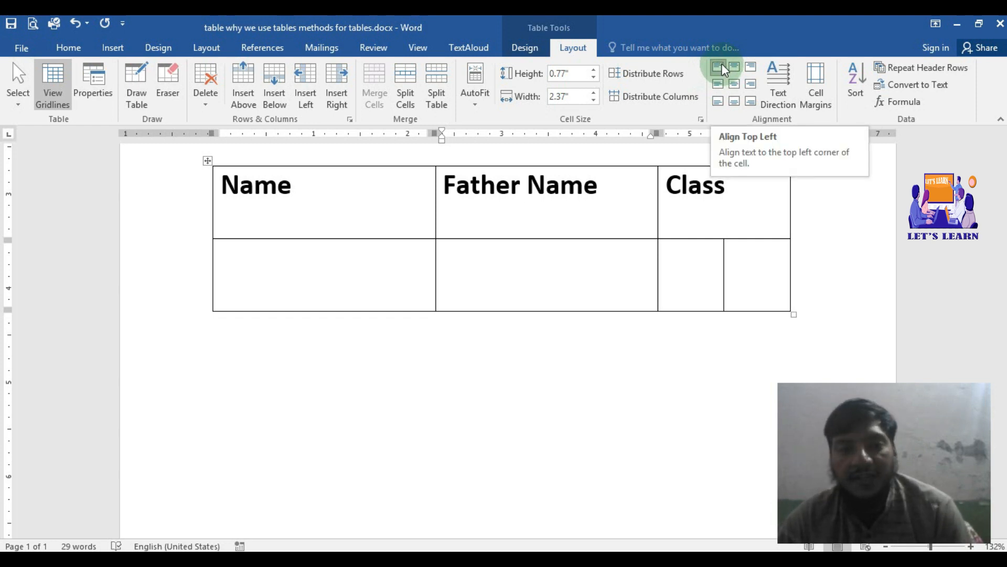
click(734, 67)
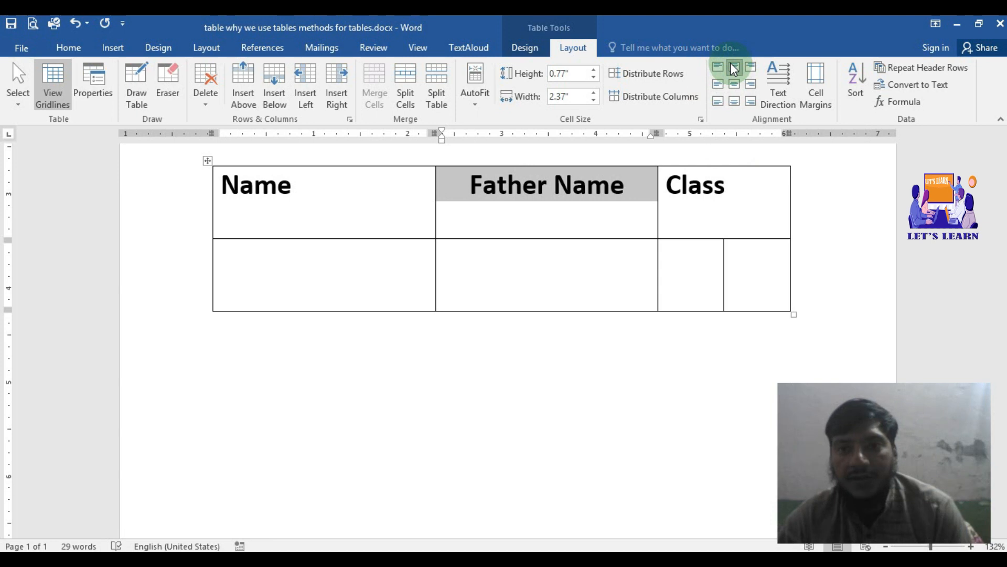
click(720, 66)
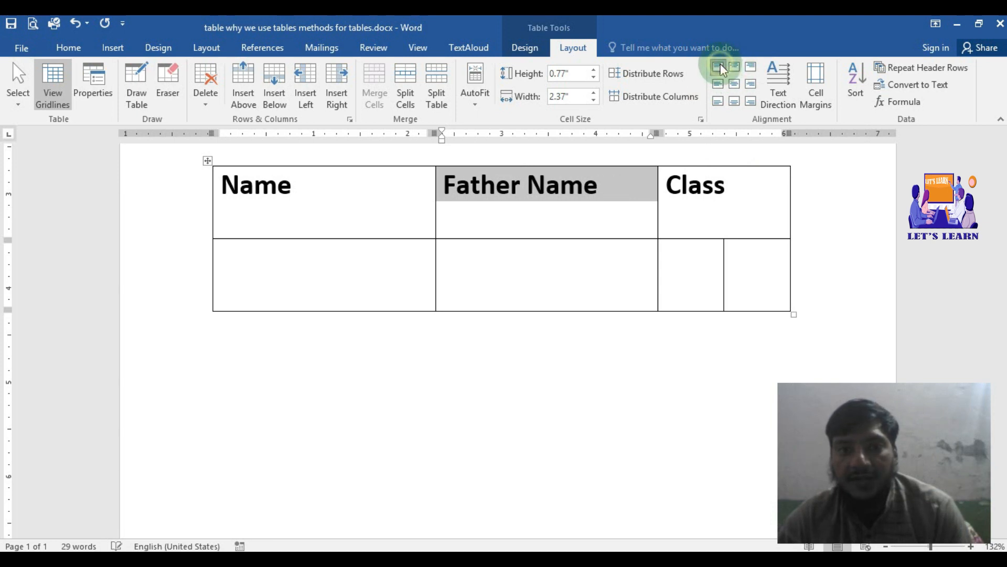
click(748, 66)
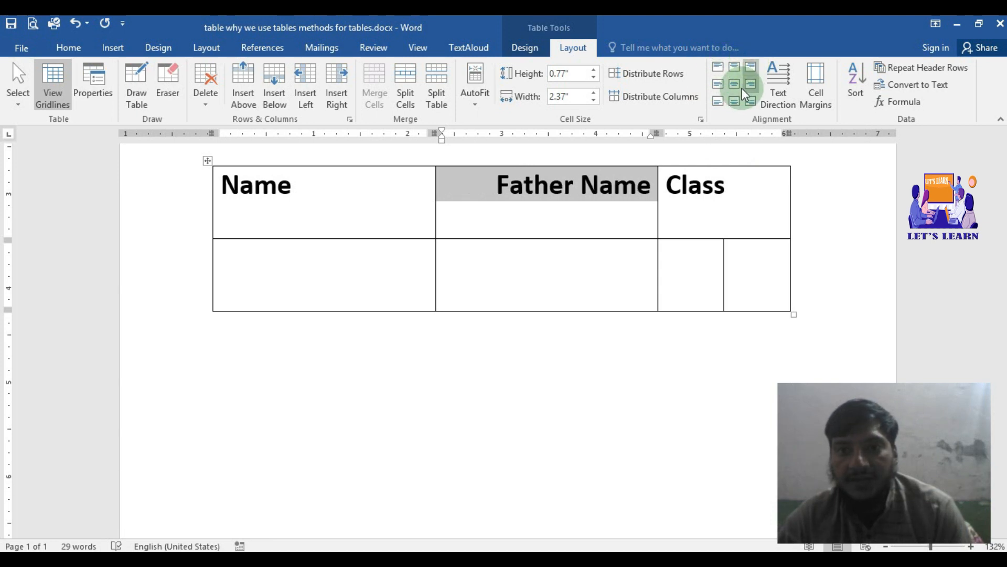
click(734, 66)
Step: Try the center-left, bottom-left and bottom-center alignments on the Father Name heading, finishing with Align Center
click(732, 85)
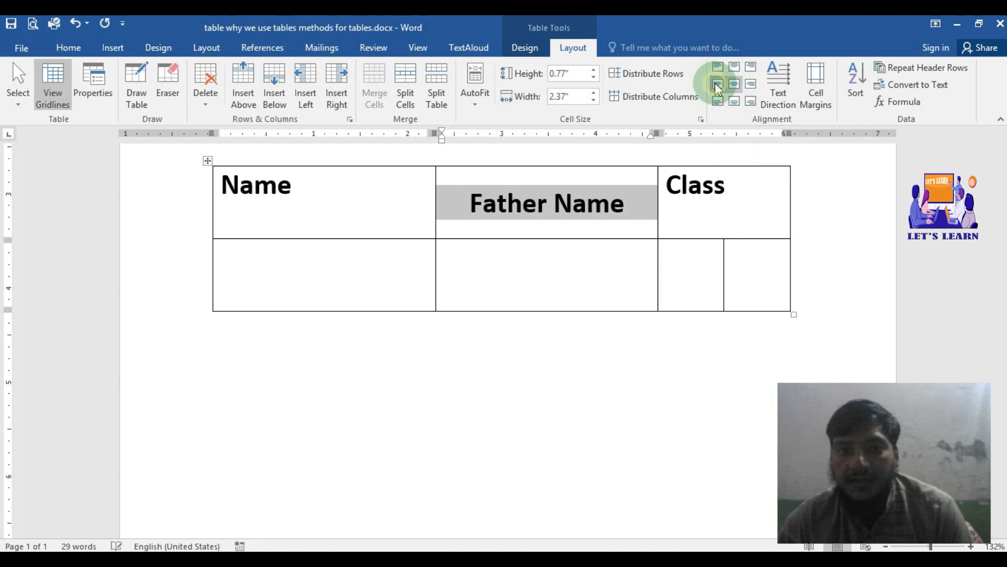
click(717, 85)
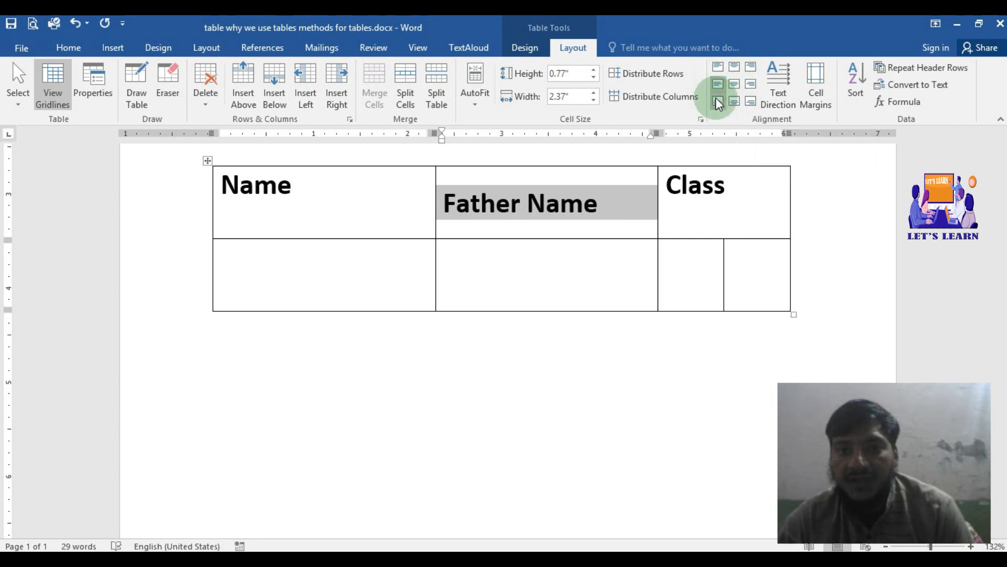
click(718, 103)
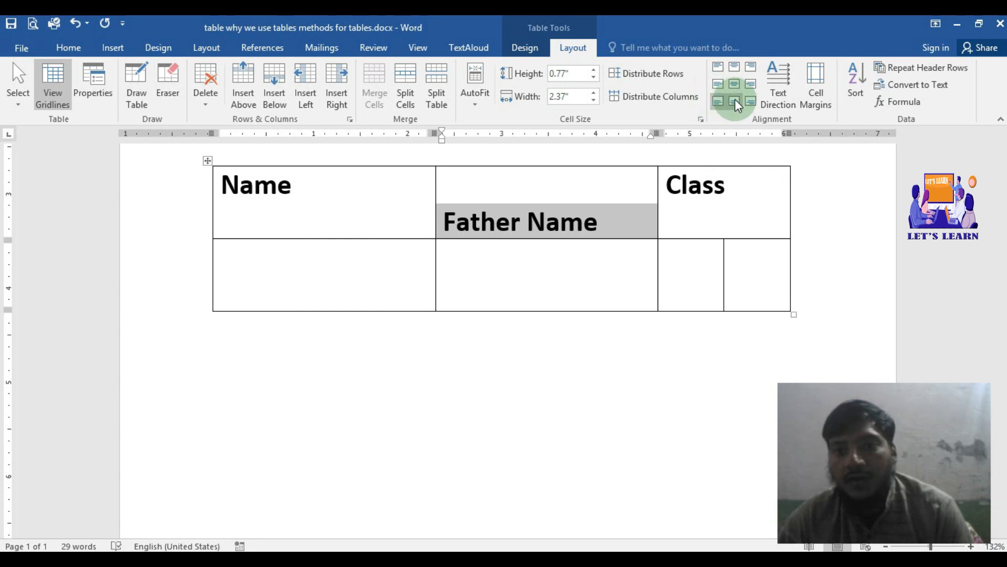
click(735, 100)
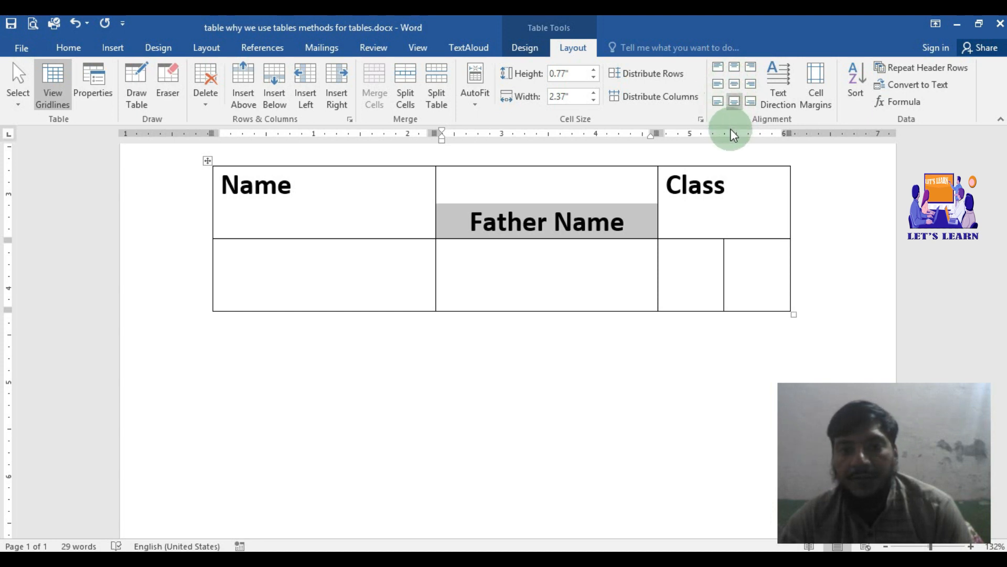
click(735, 84)
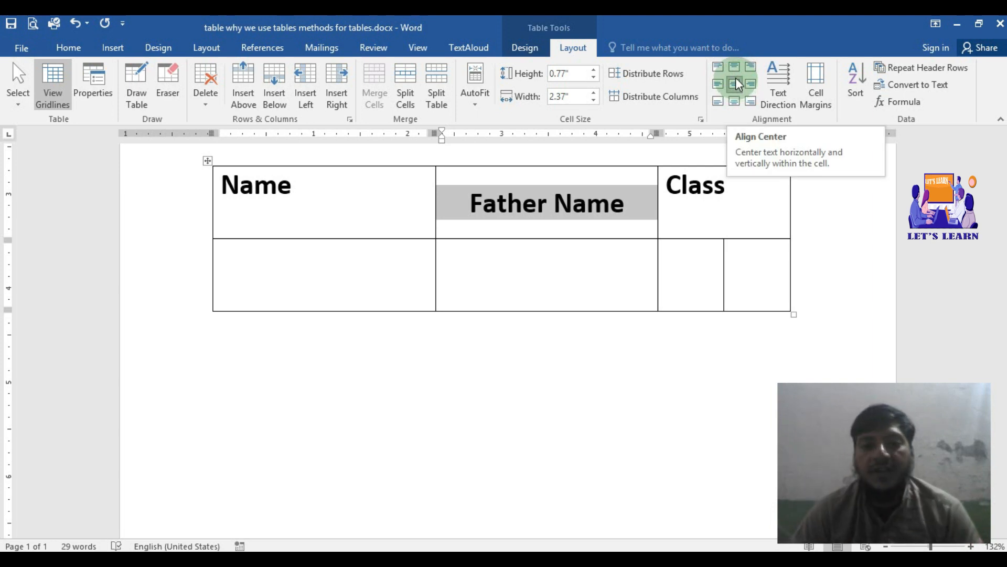
Step: Center the Name heading horizontally and vertically in its cell, trying the top-center alignment along the way
click(352, 182)
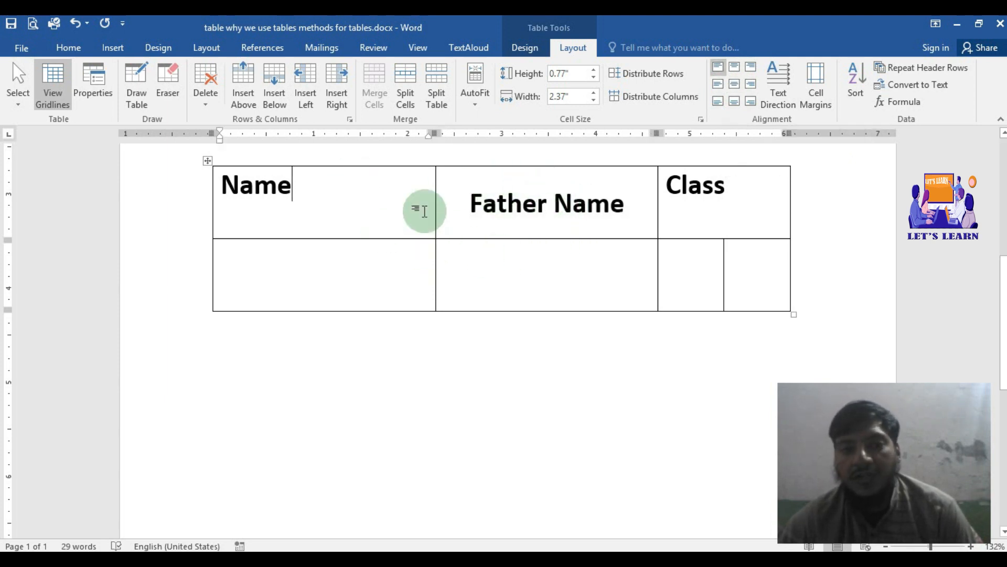
click(733, 83)
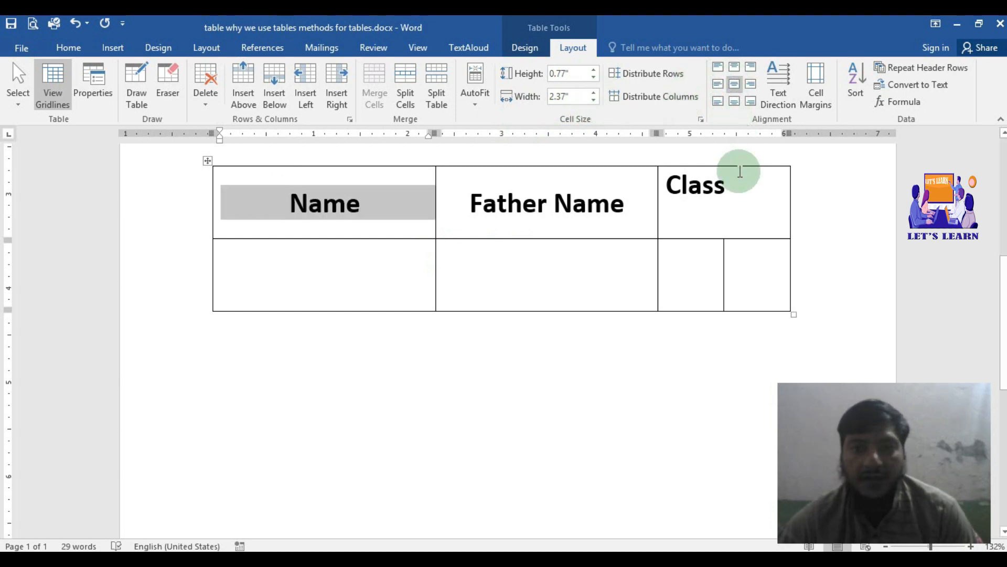
click(736, 67)
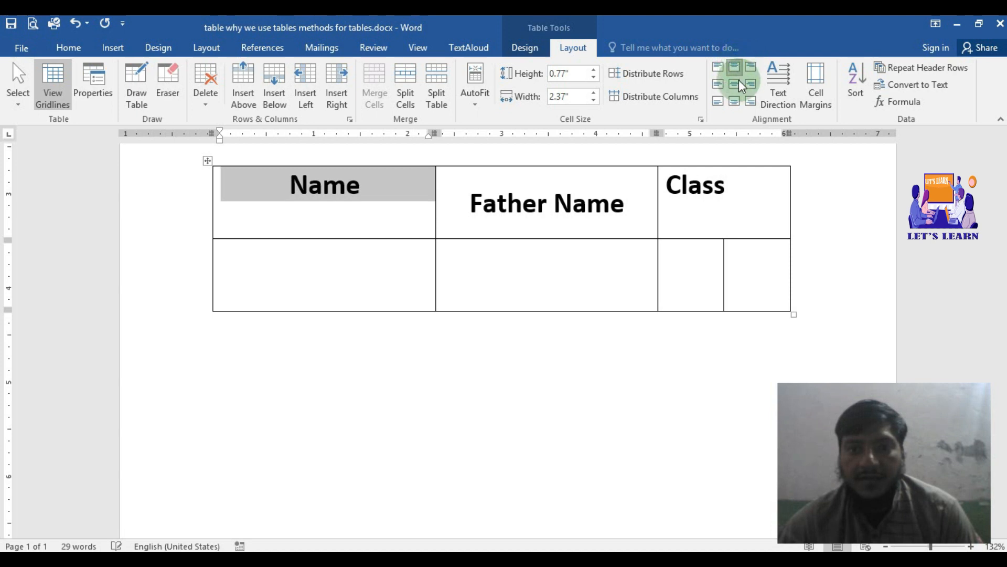
click(736, 83)
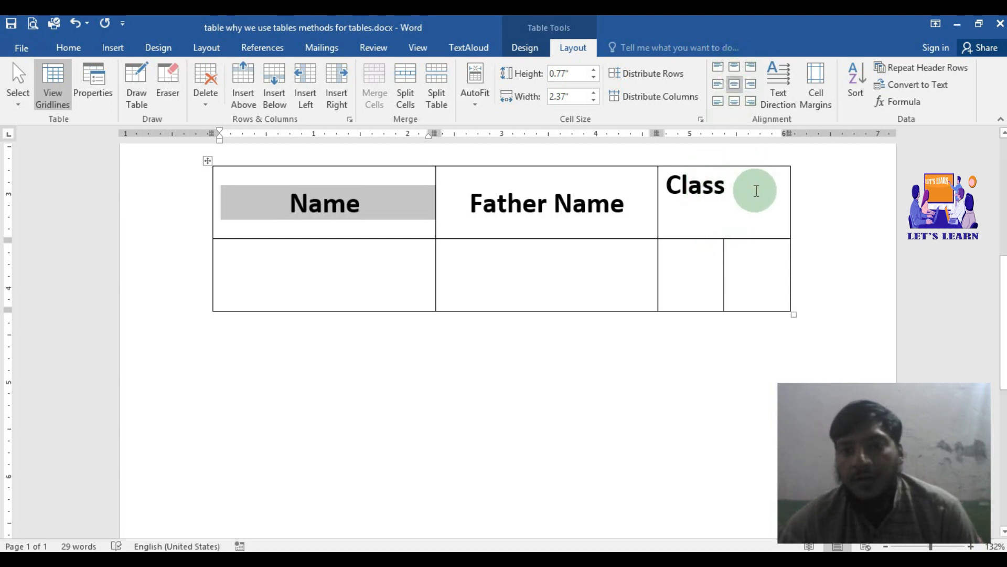
Step: Rotate the Class heading's text to read downward and stretch the heading row to about 0.98" high
click(739, 192)
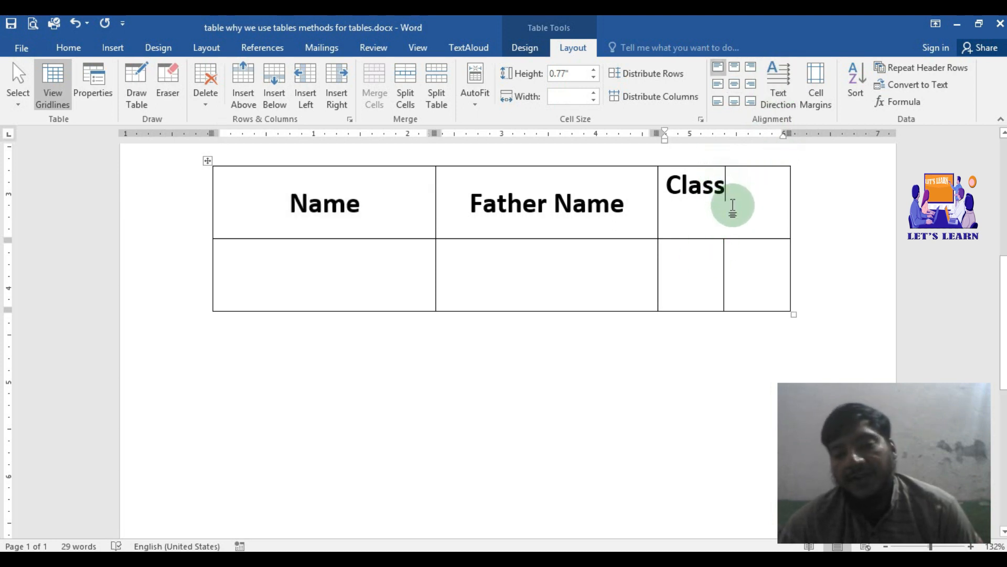
click(773, 84)
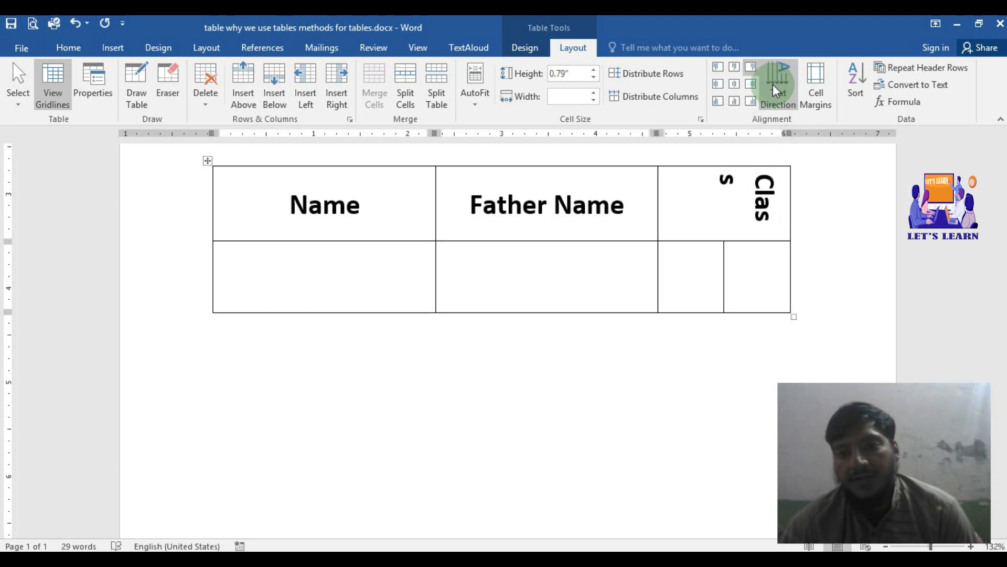
click(741, 249)
drag(741, 240, 748, 259)
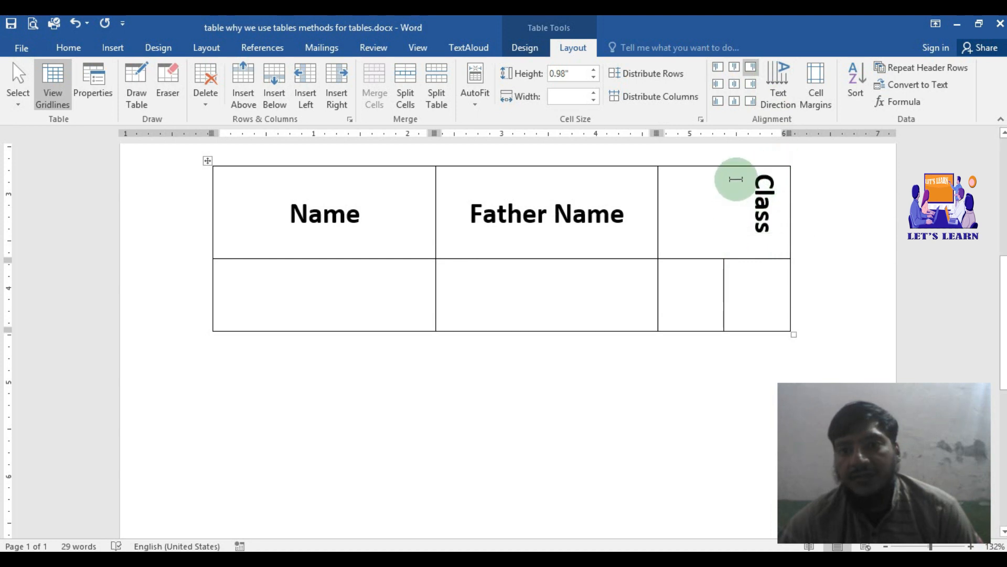
Step: Cycle the Class heading's text direction through upward and horizontal, back to reading downward
click(771, 89)
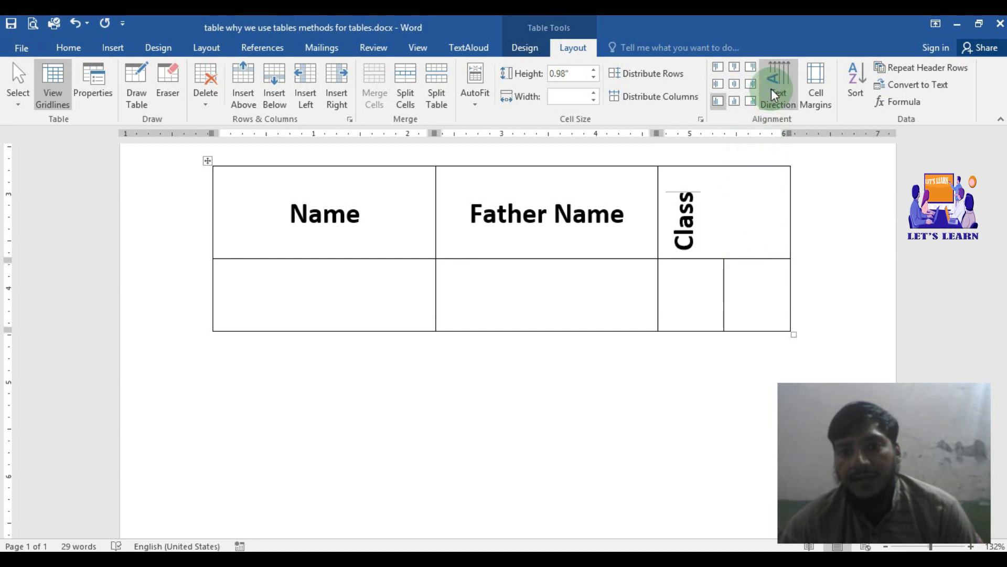
click(771, 89)
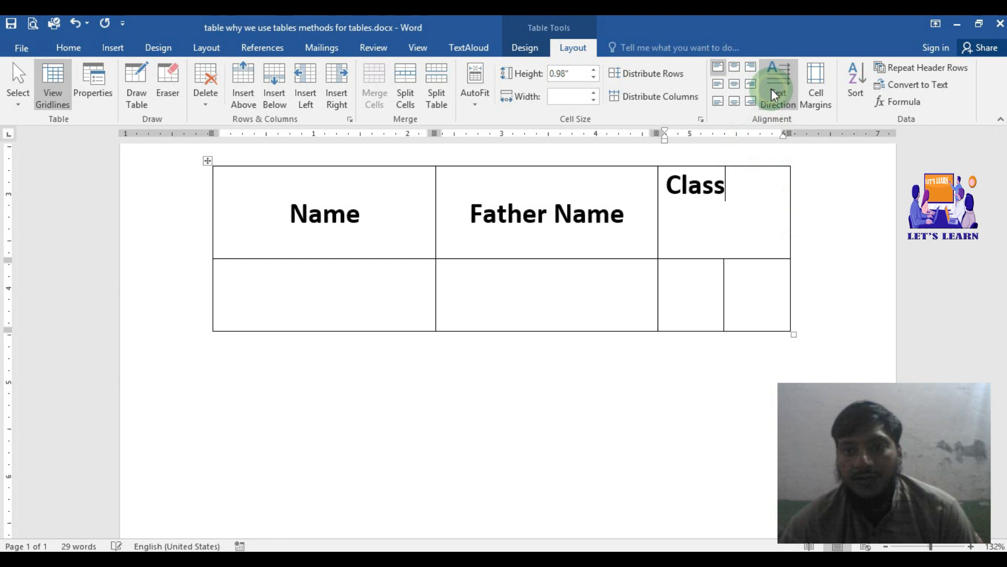
click(771, 89)
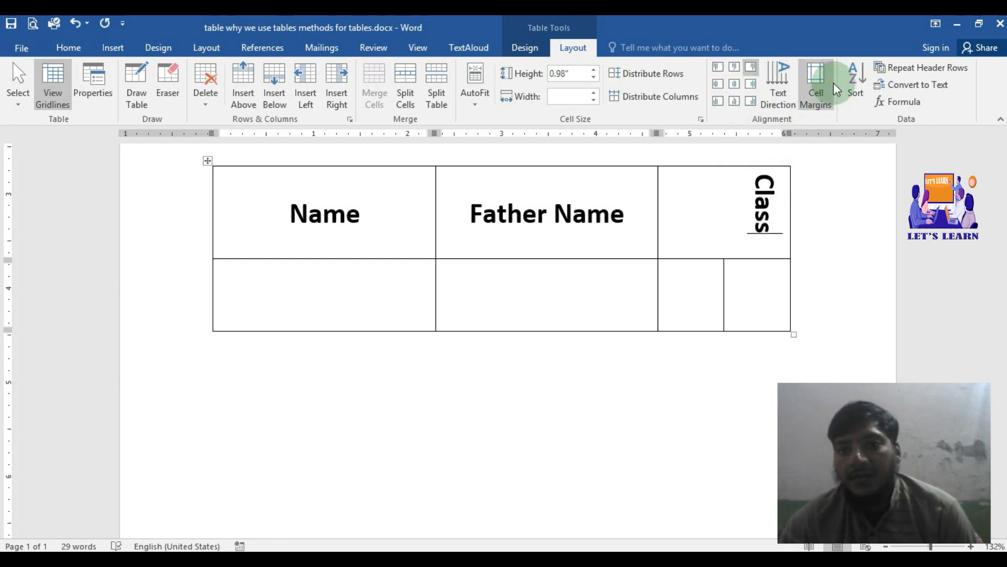
Step: Set the lower table's default top and bottom cell margins to 0.04"
click(819, 84)
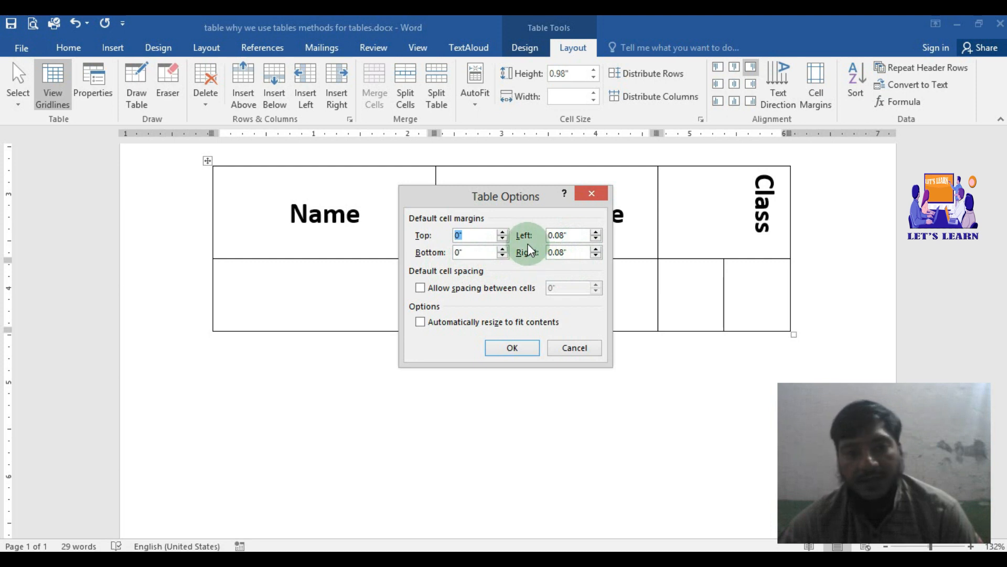
click(503, 231)
click(503, 231)
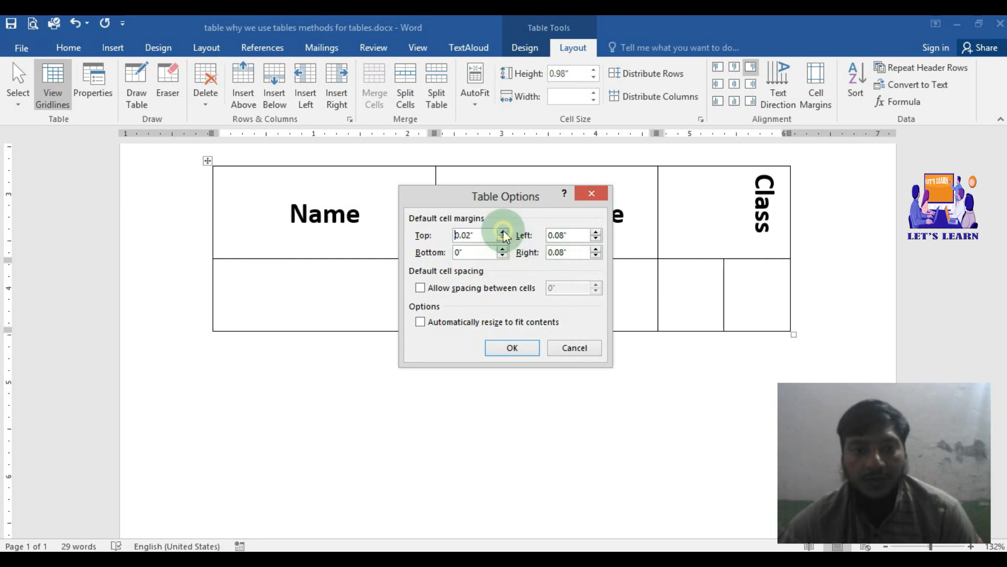
click(503, 250)
click(503, 250)
click(502, 250)
click(503, 249)
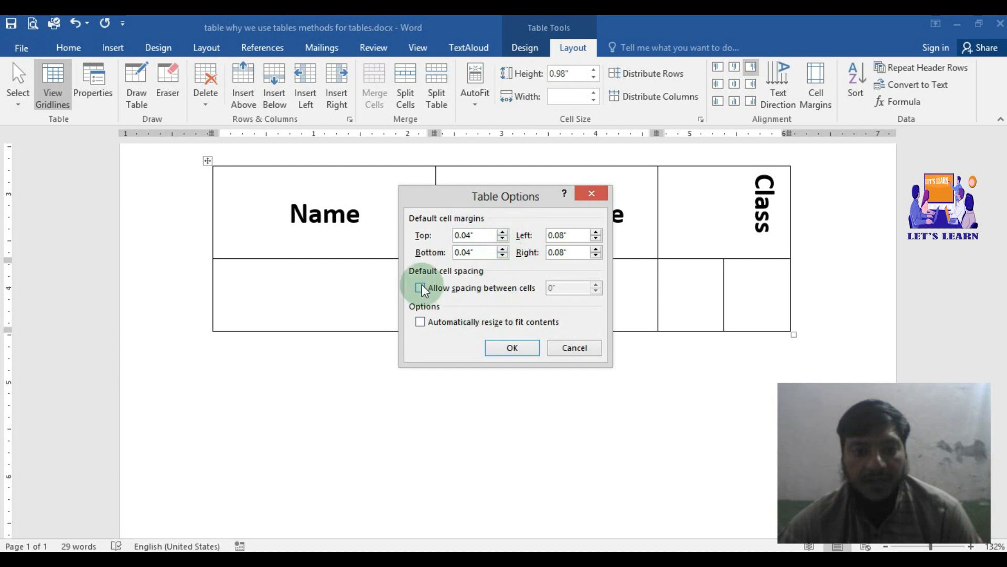
click(512, 348)
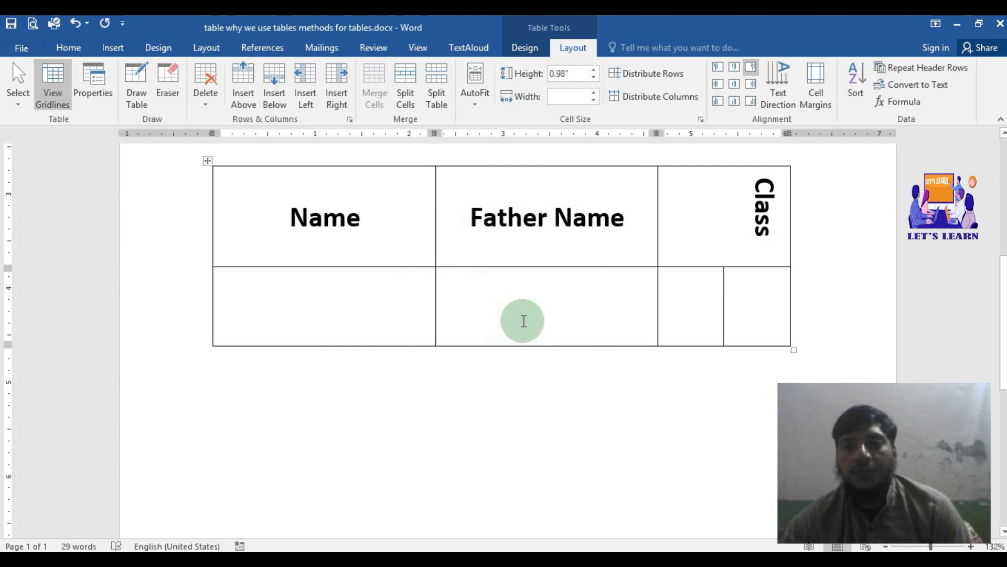
Step: Try allowing 0.1" spacing between the cells of the lower table
click(824, 68)
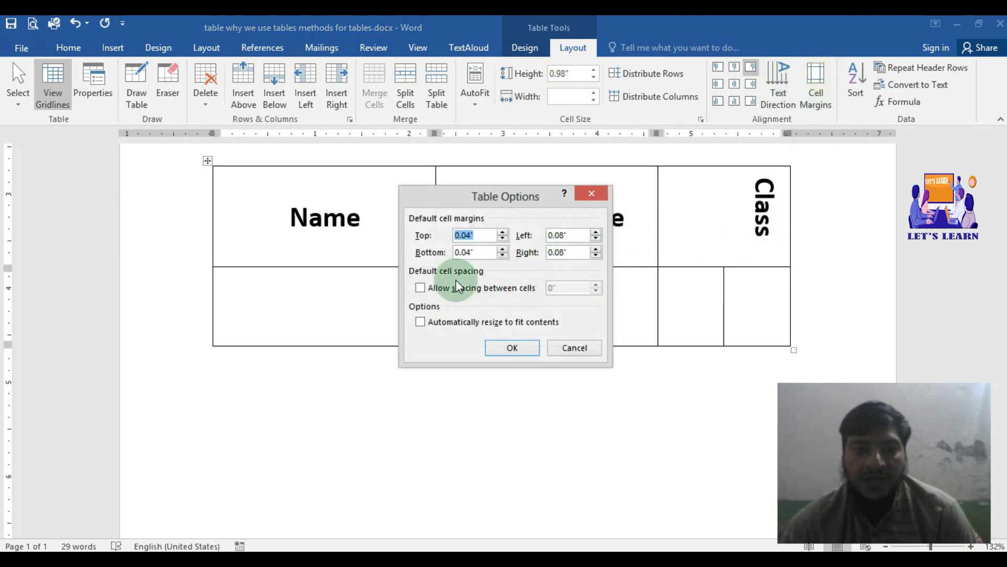
click(420, 288)
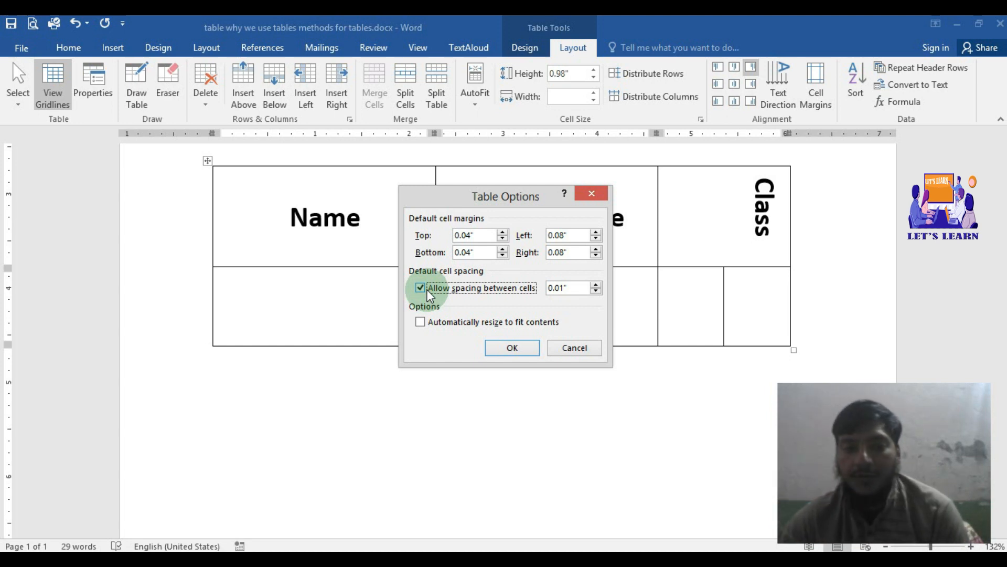
click(595, 285)
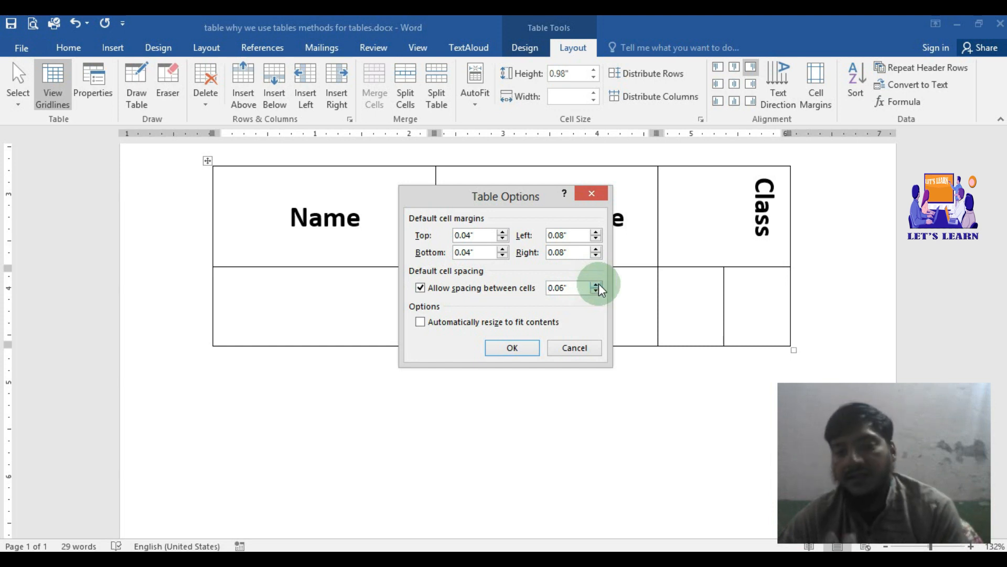
click(598, 285)
click(599, 284)
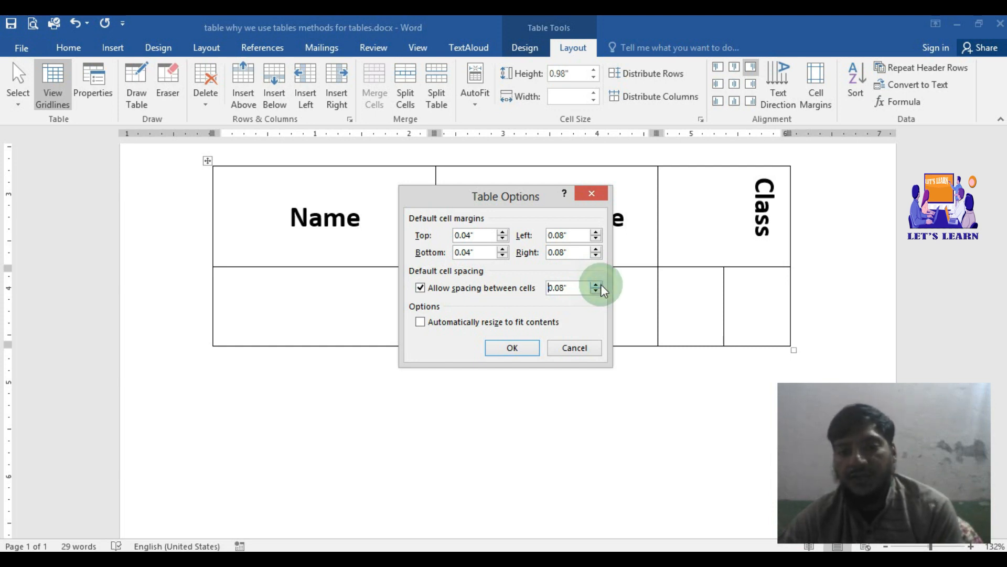
click(600, 284)
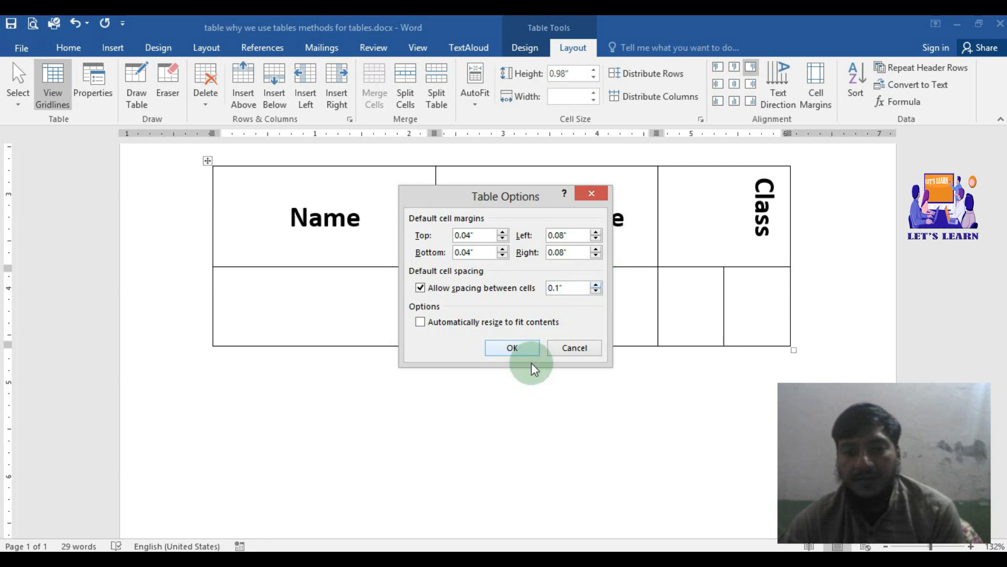
click(516, 347)
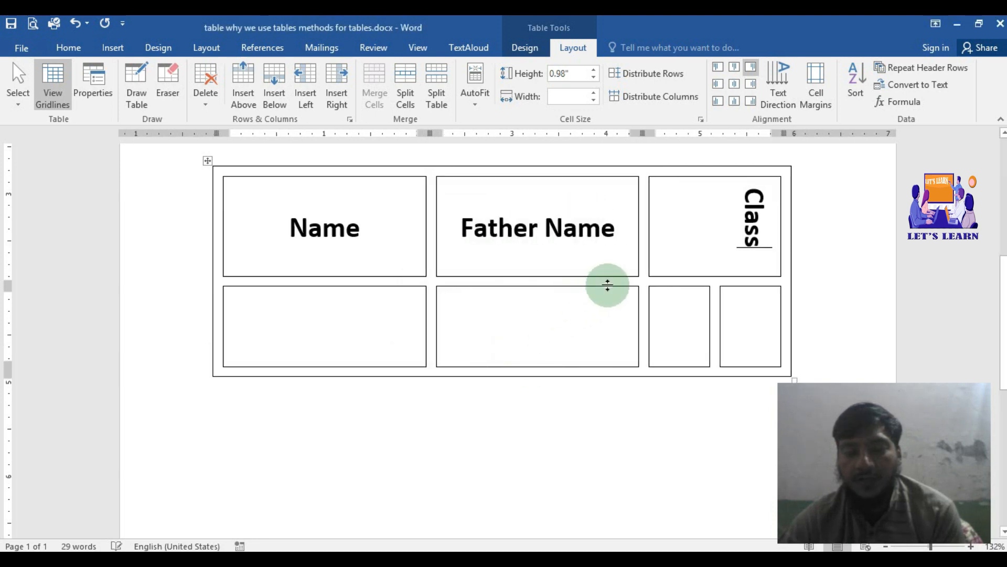
click(496, 409)
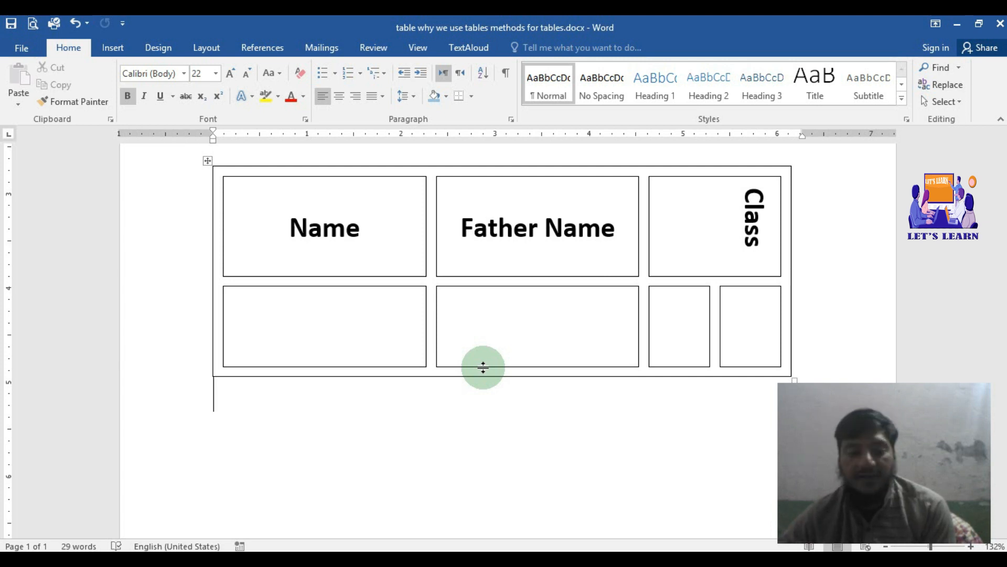
Step: Undo the cell spacing change on the lower table
key(ctrl+z)
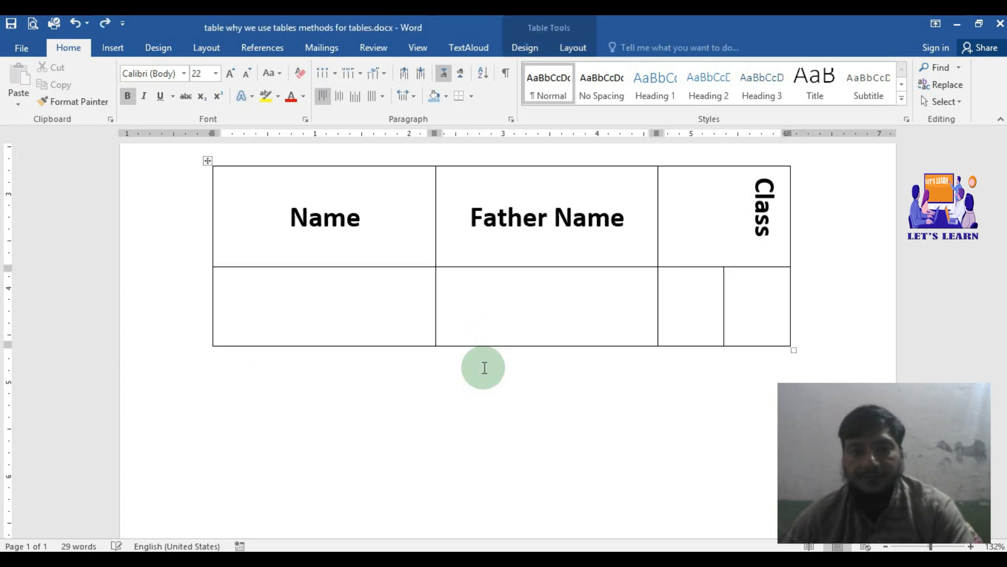
click(572, 48)
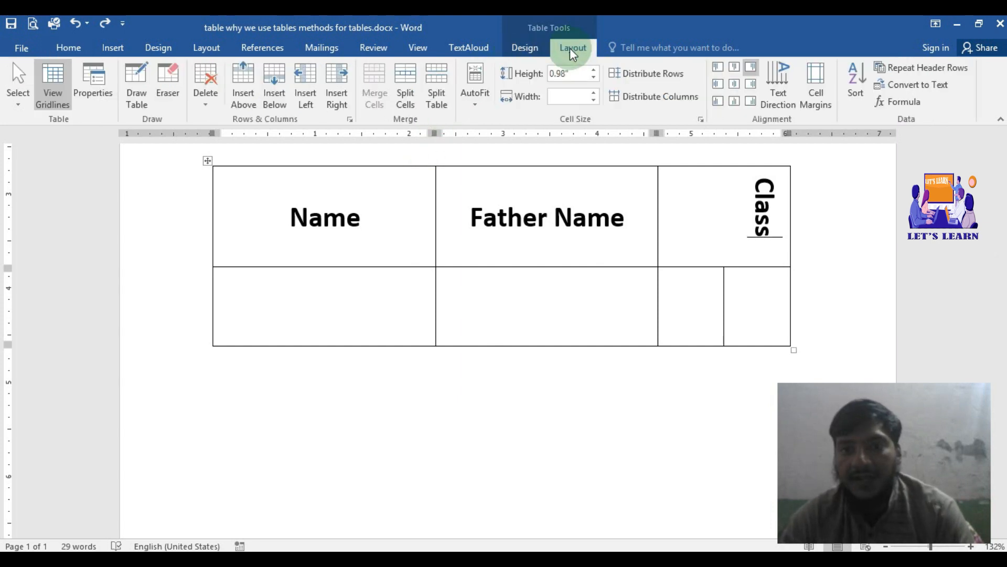
click(867, 71)
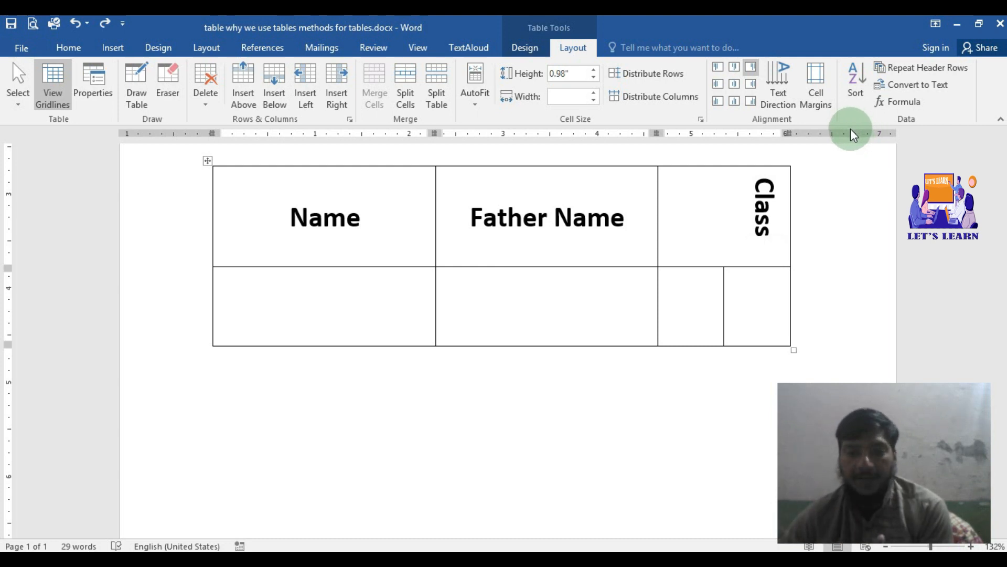
Step: Enter a student's name in the empty cell under the Name heading and add a row below it
click(297, 308)
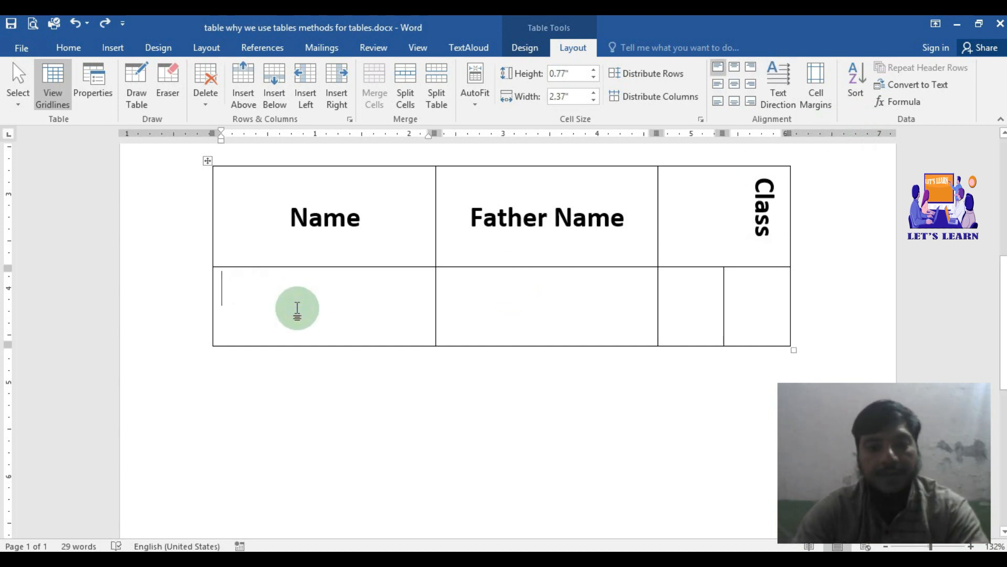
text(Zahid)
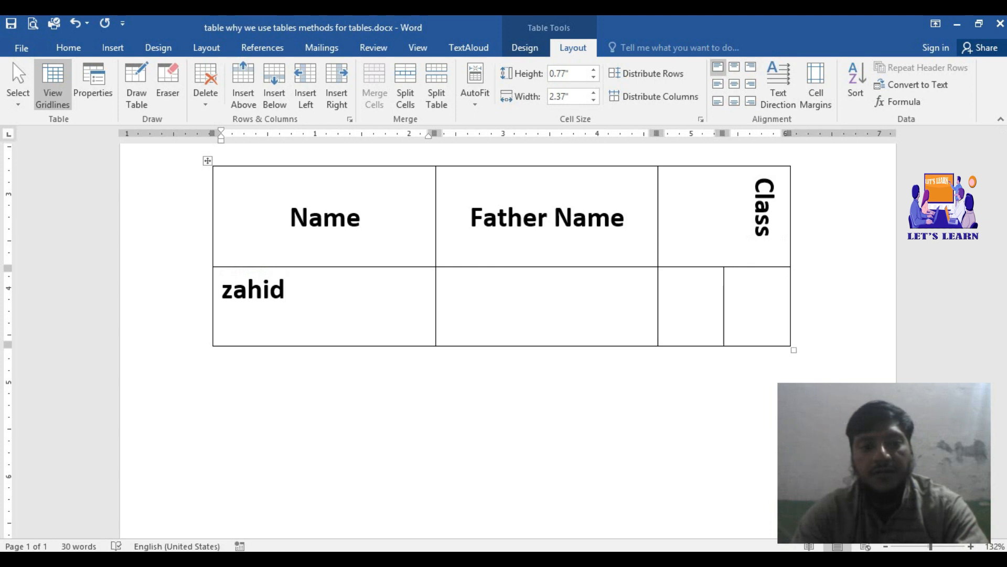
key(Tab)
key(Tab)
key(Tab)
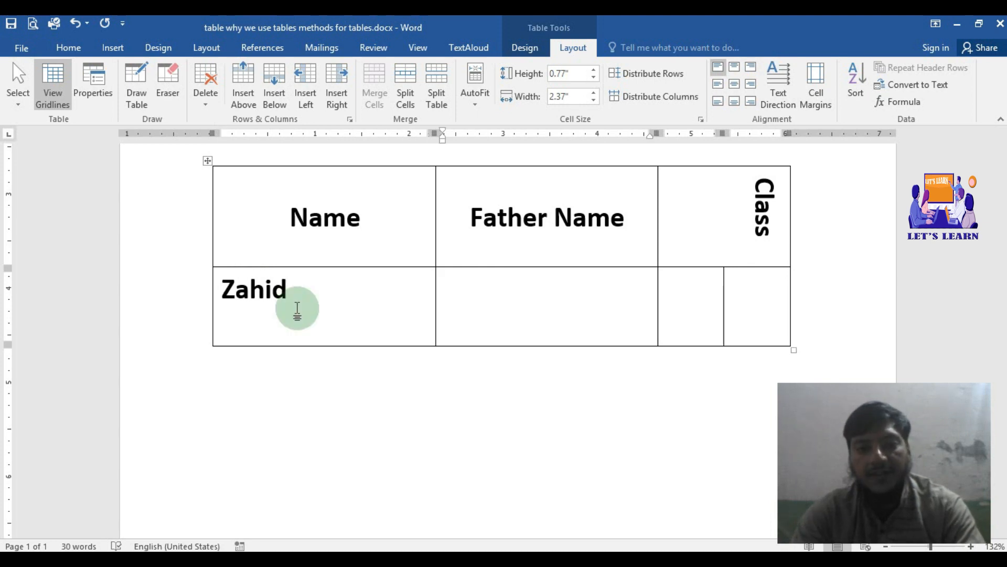
key(Tab)
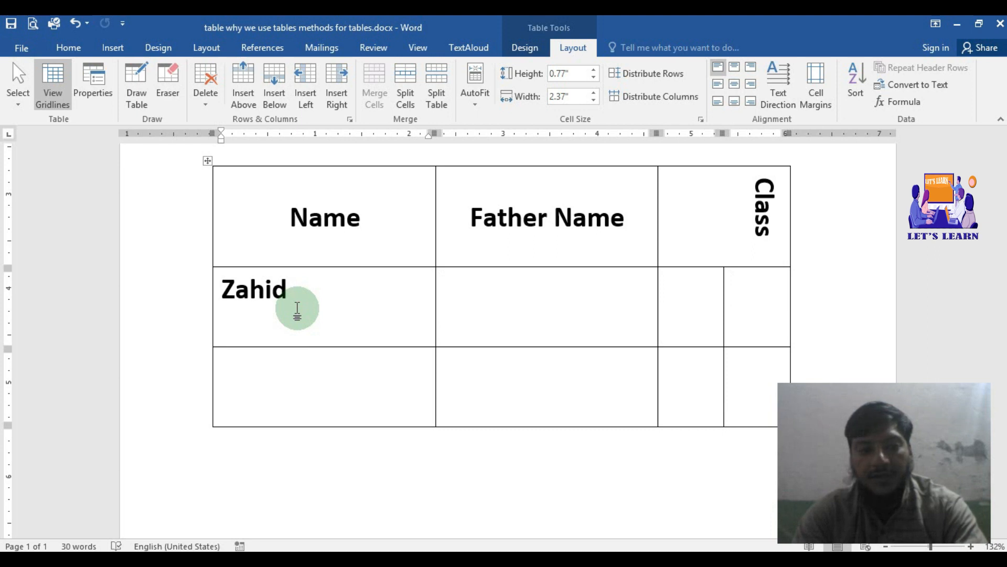
Step: Enter a second student's name in the new row's Name column and add another row
key(Down)
text(Am)
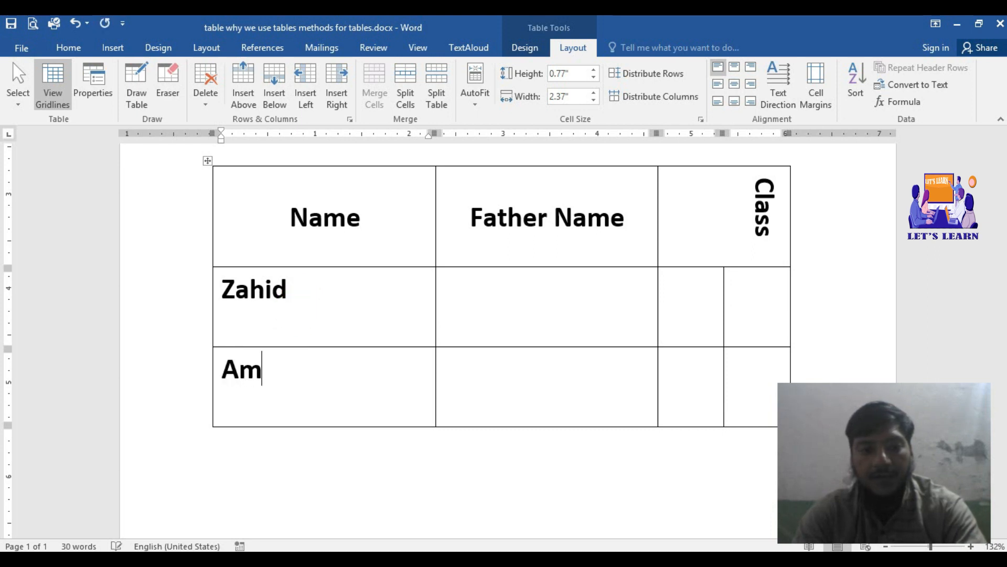
key(Tab)
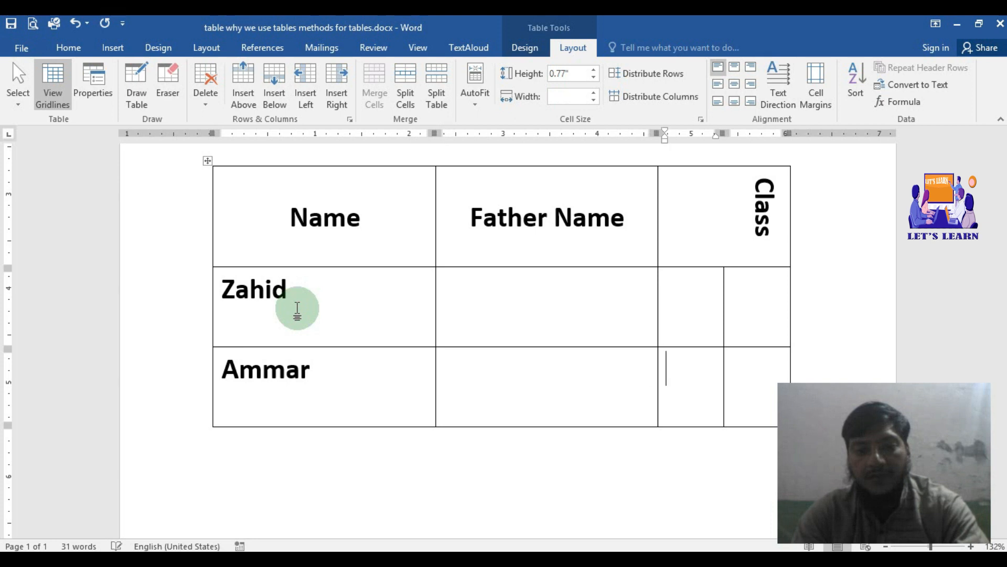
key(Tab)
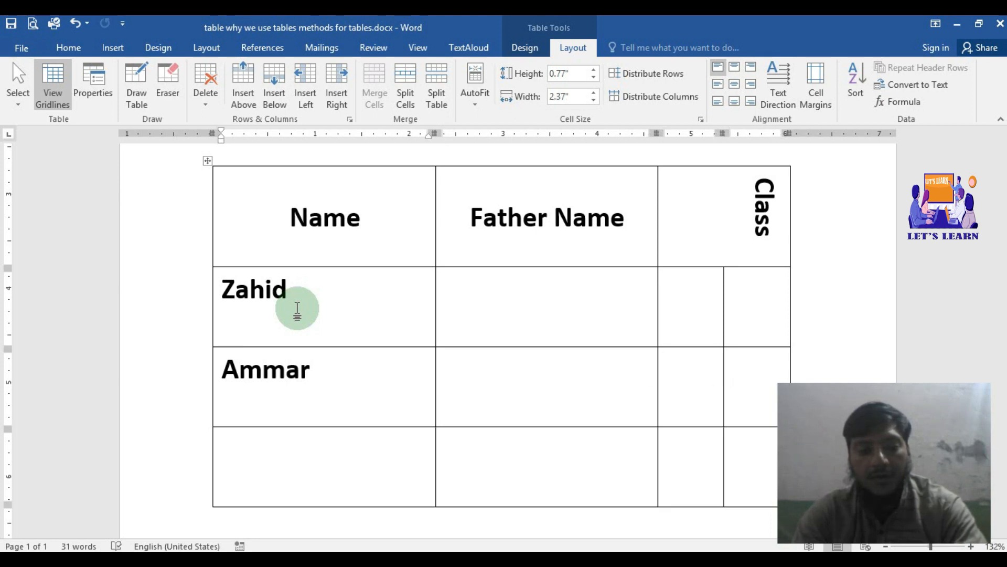
Step: Enter a third student's name in the Name column of the last row
text(ibrar)
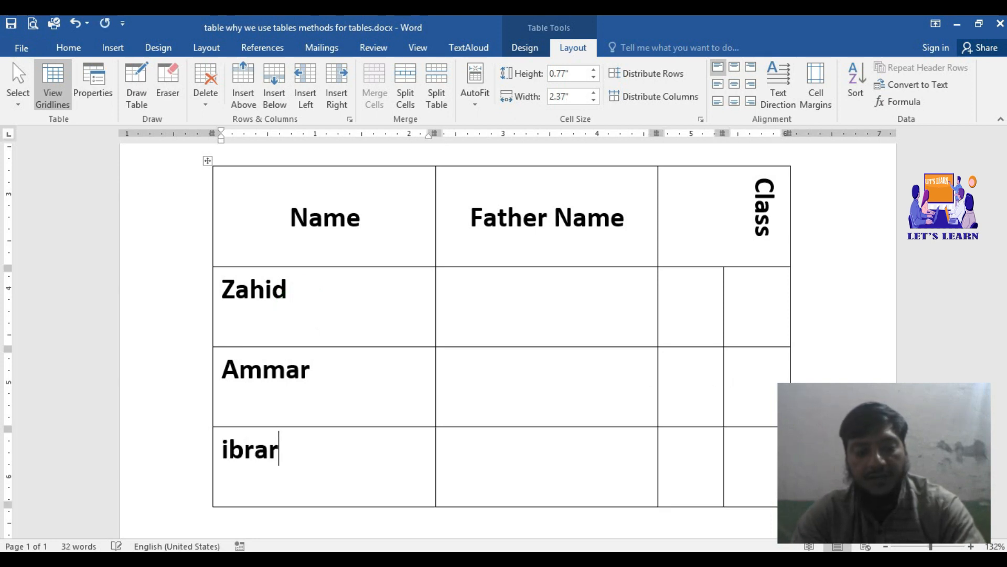
key(Tab)
key(Tab)
key(Tab)
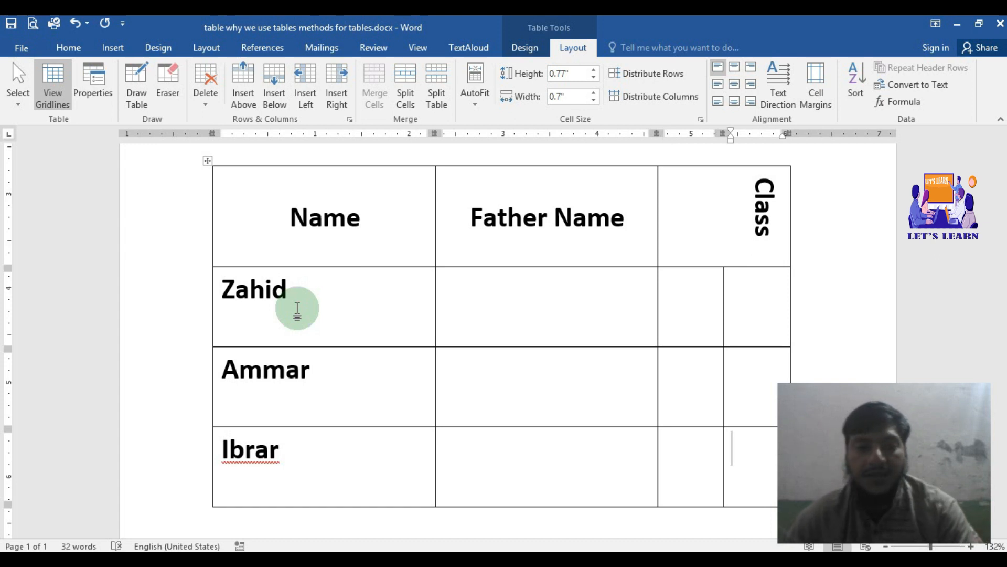
Step: Sort the three student names by Column 1 as text in ascending order, with no header row
drag(229, 291, 236, 450)
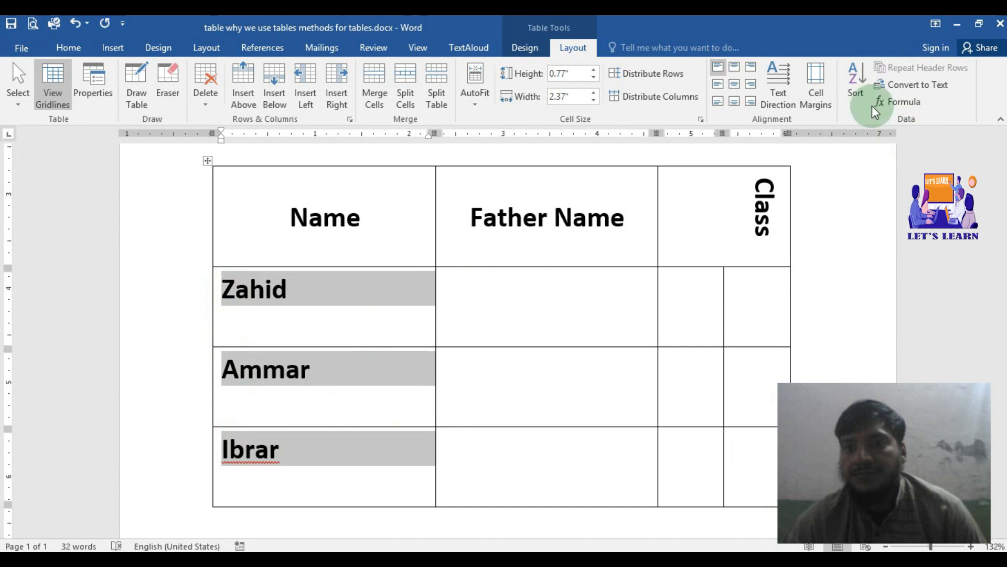
click(853, 82)
drag(646, 168, 817, 45)
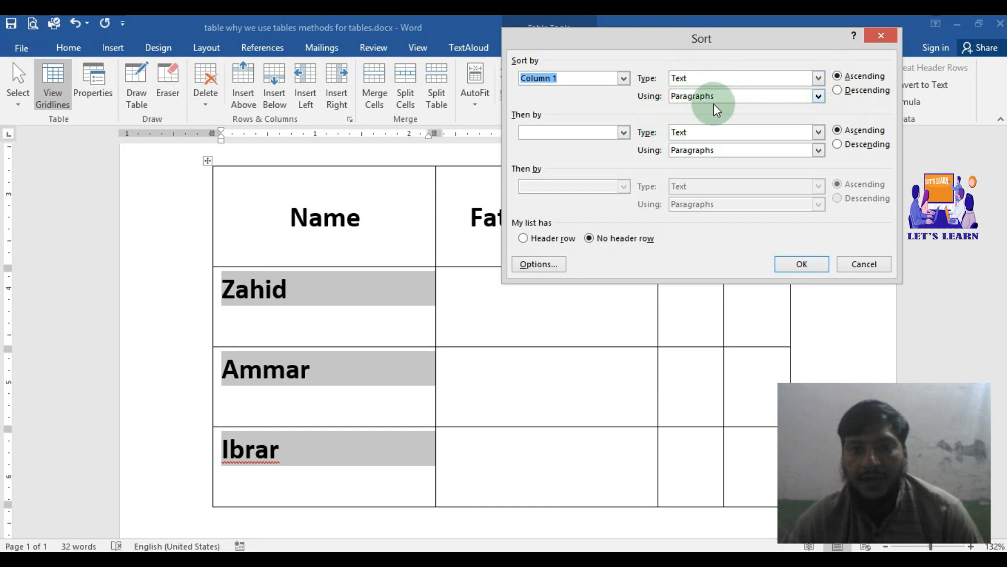
click(800, 264)
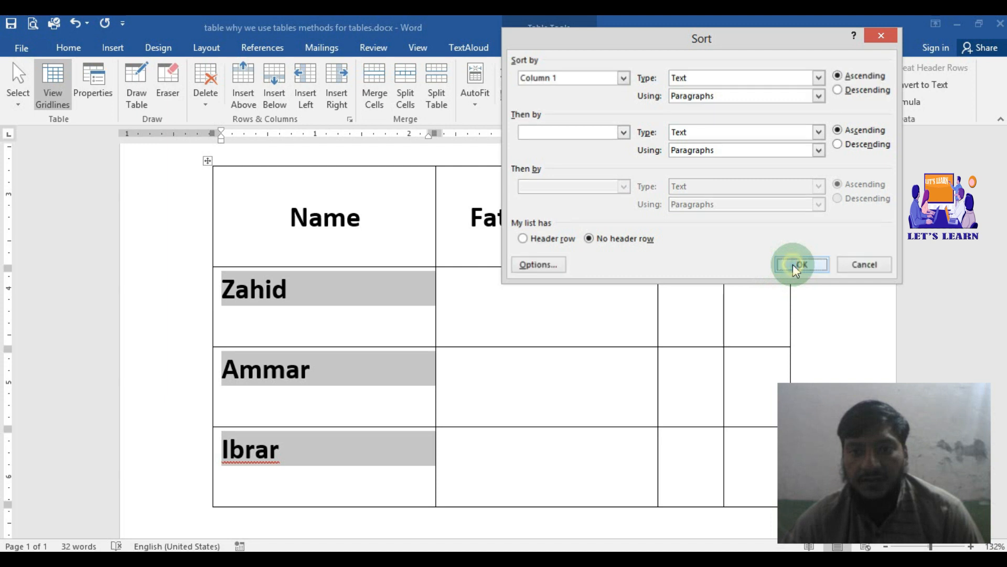
click(375, 292)
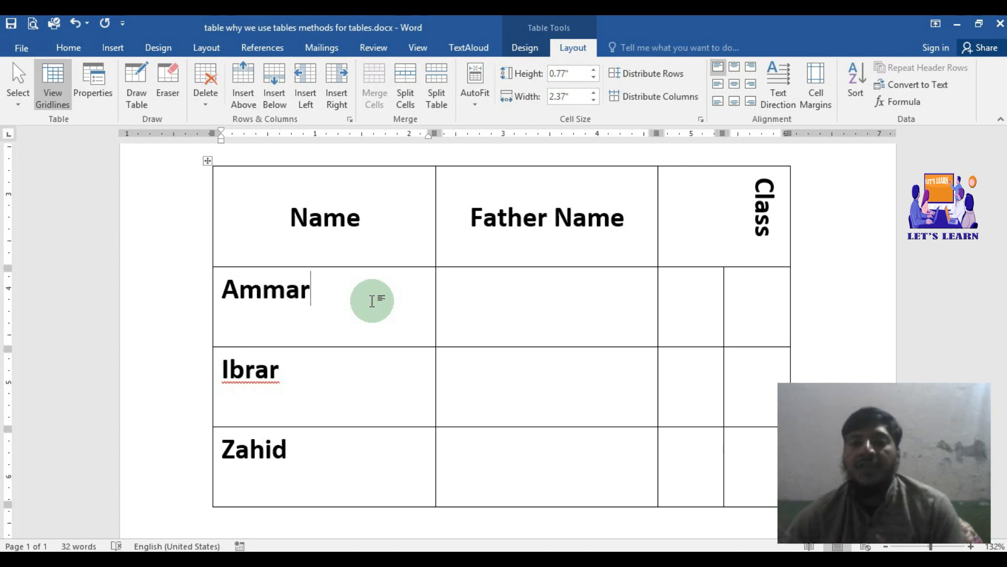
Step: Sort the three student names by Column 1 as text in descending order
drag(322, 462, 245, 290)
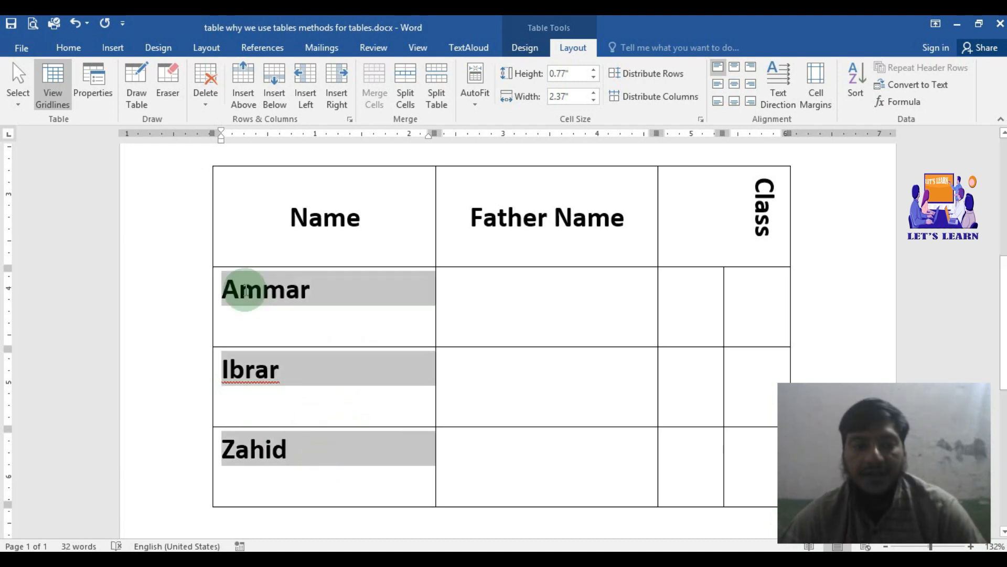
click(854, 89)
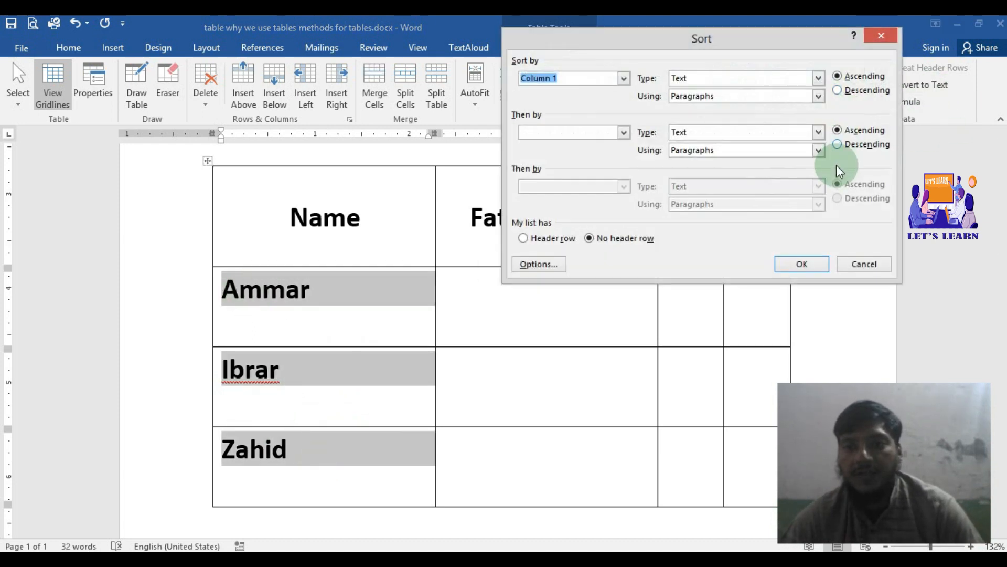
click(838, 93)
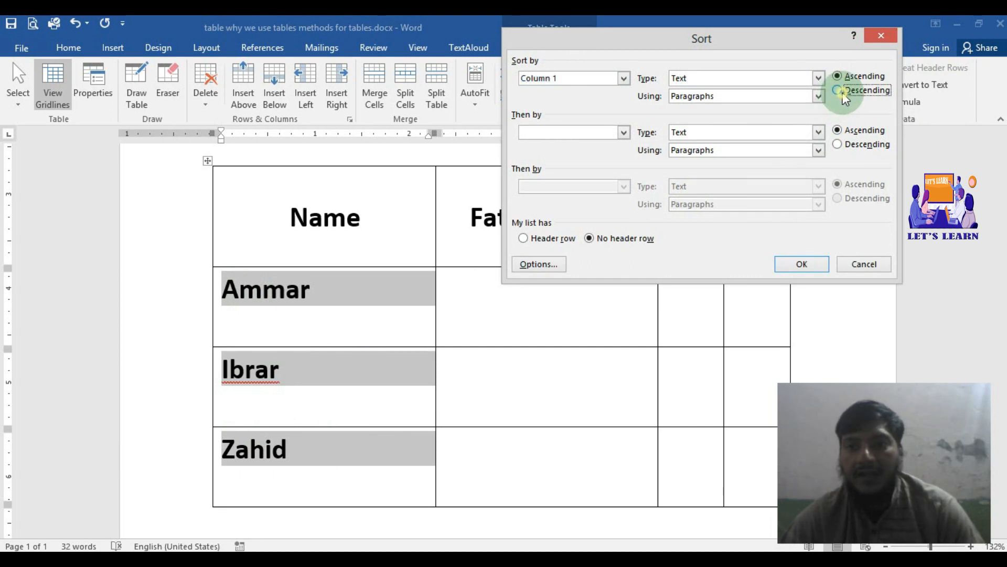
click(788, 263)
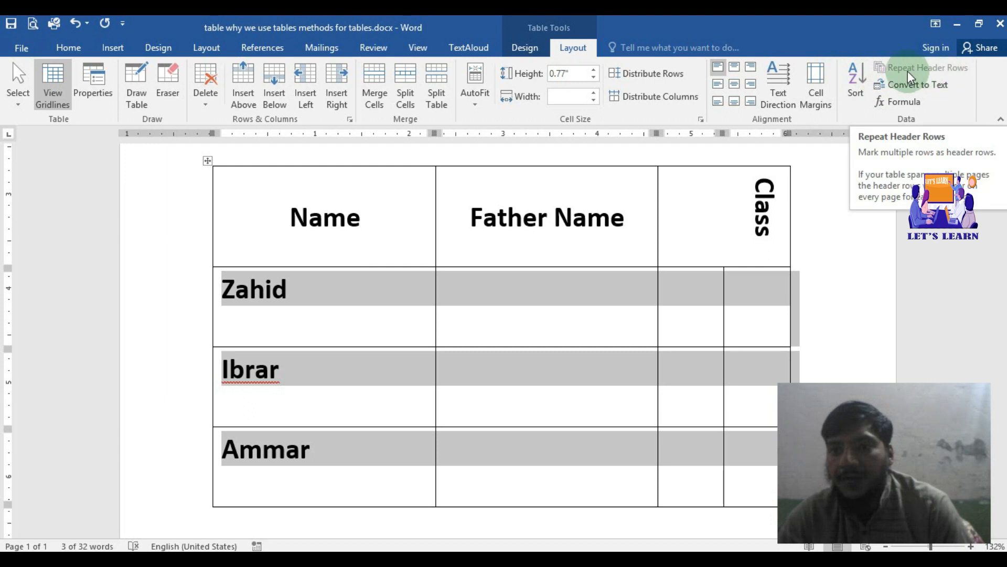
Step: Mark the Name, Father Name and Class heading row to repeat on every page
click(451, 228)
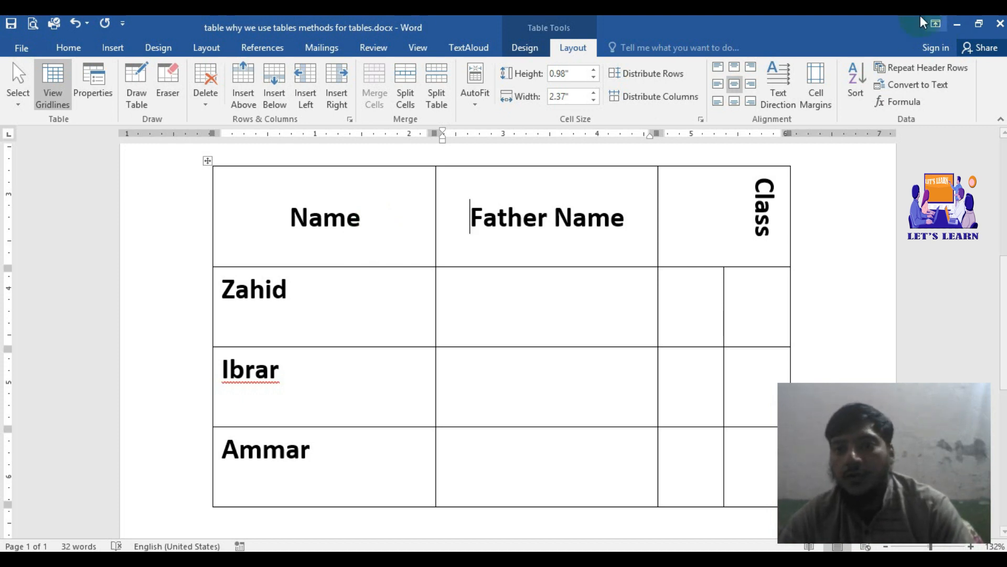
click(921, 69)
scroll(473, 281, down, 2)
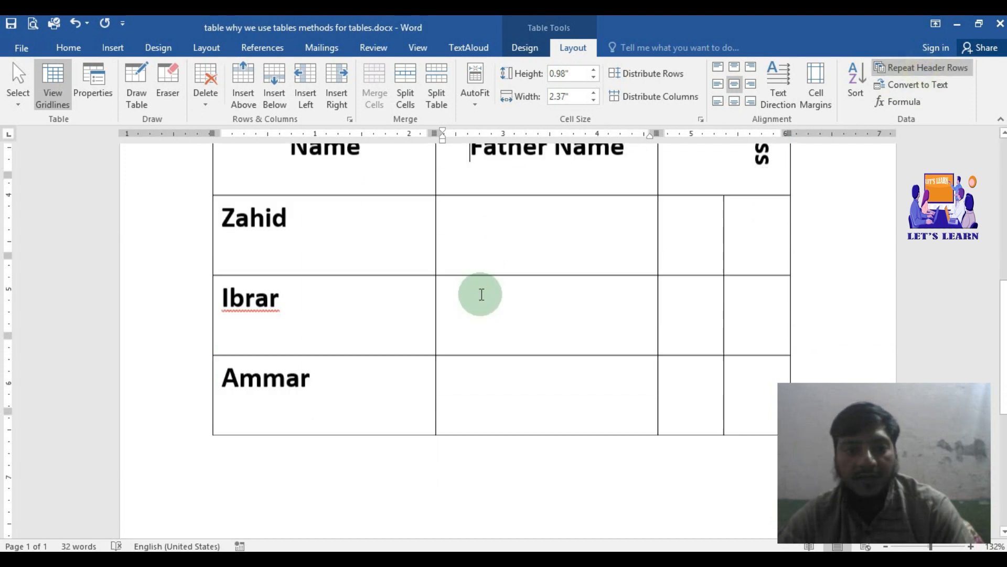
Step: Add empty rows to the end of the table until it continues onto the second page
click(516, 333)
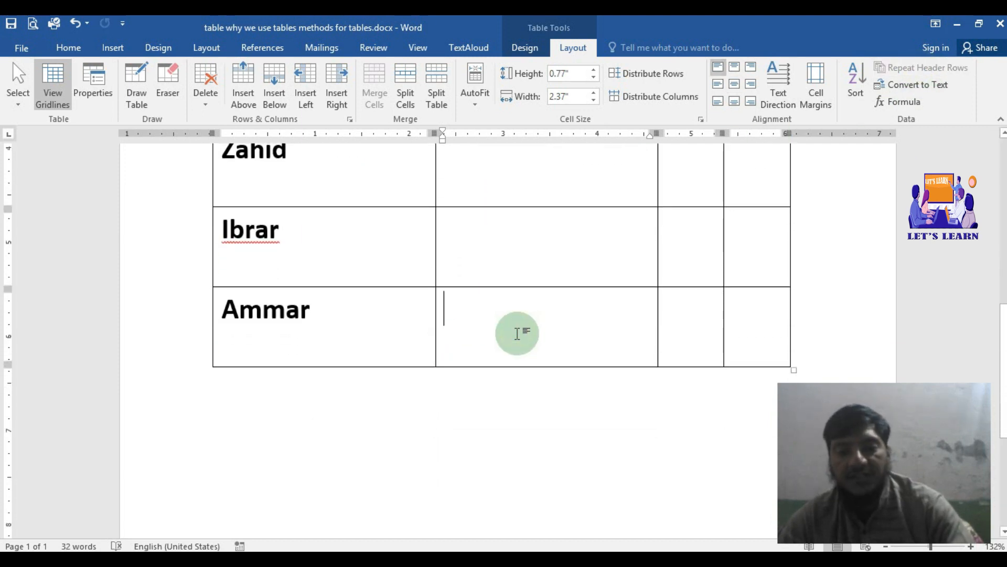
key(Tab)
key(Tab)
key(Tab)
key(Tab)
key(Tab)
key(Tab)
key(Tab)
key(Tab)
key(Tab)
key(Tab)
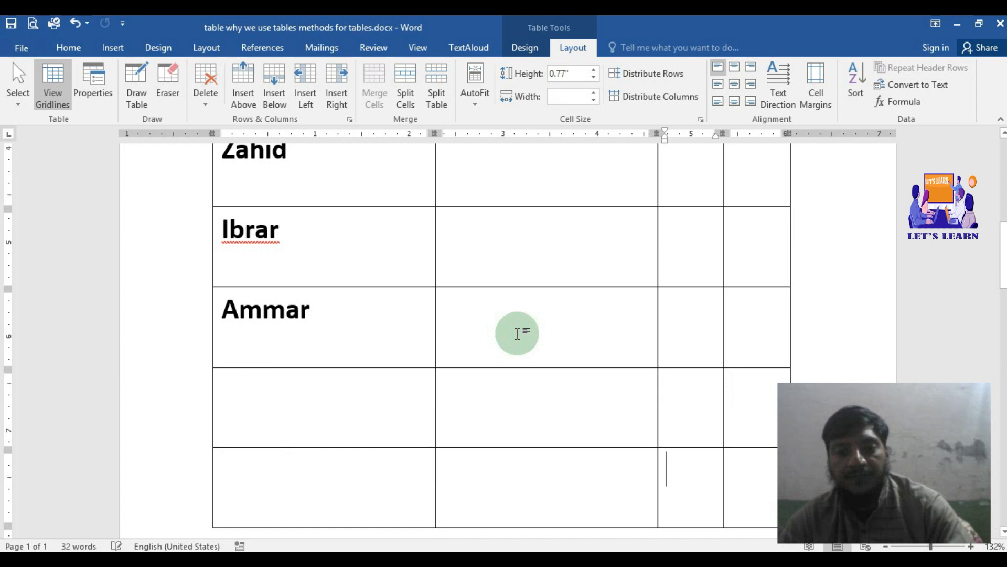
key(Tab)
key(Tab)
key(Tab)
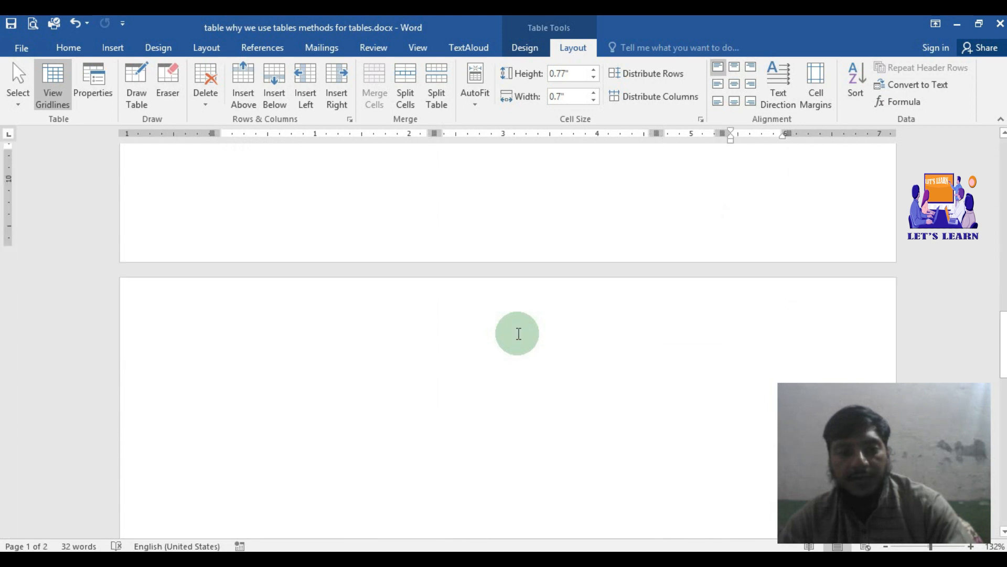
scroll(518, 334, down, 3)
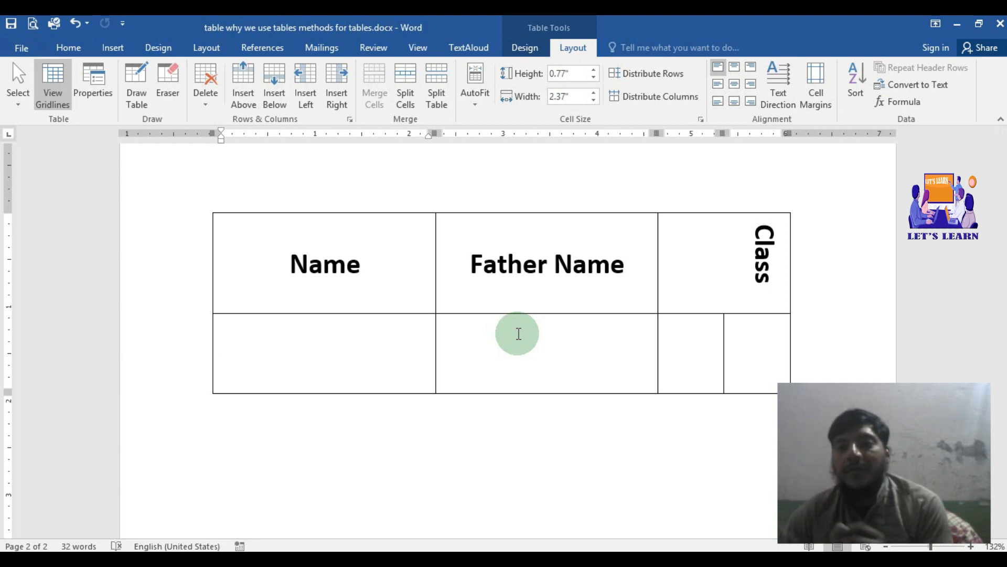
scroll(838, 286, up, 3)
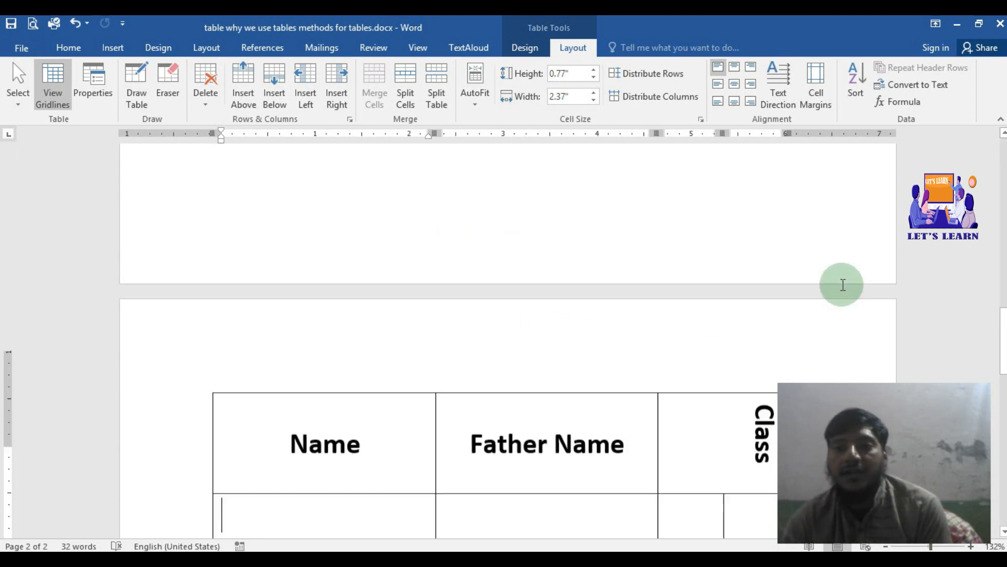
scroll(836, 267, down, 5)
scroll(832, 265, up, 8)
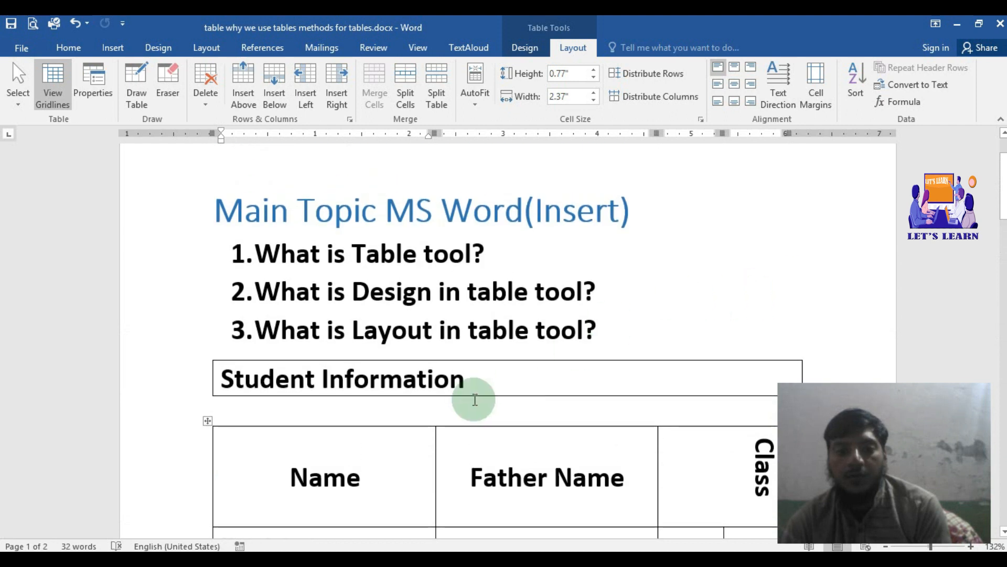
Step: Switch off repetition of the Name, Father Name and Class heading row, check the second page, and switch repetition back on
scroll(471, 393, down, 2)
scroll(470, 386, down, 3)
click(279, 244)
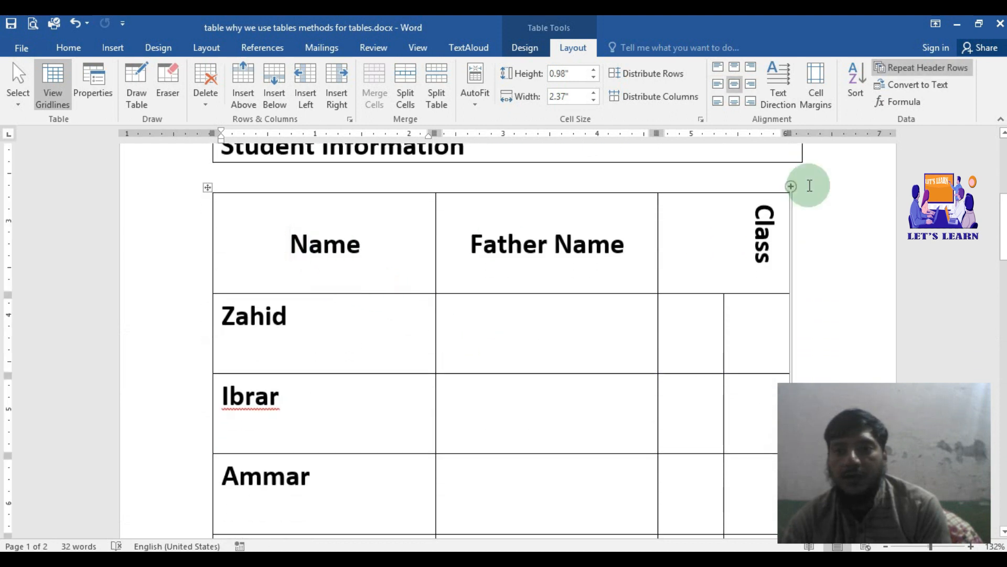
click(892, 66)
scroll(701, 262, down, 8)
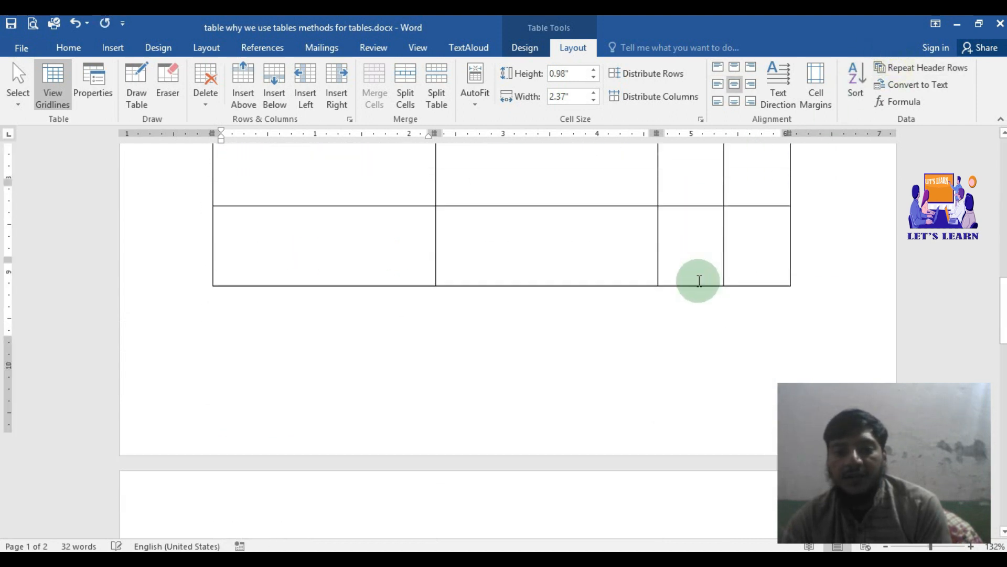
scroll(699, 284, down, 3)
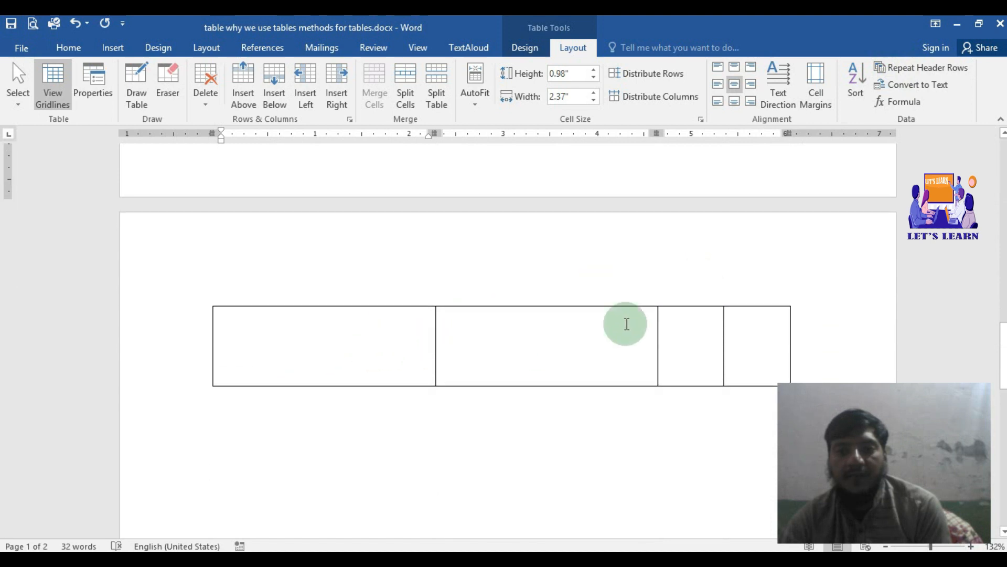
click(911, 70)
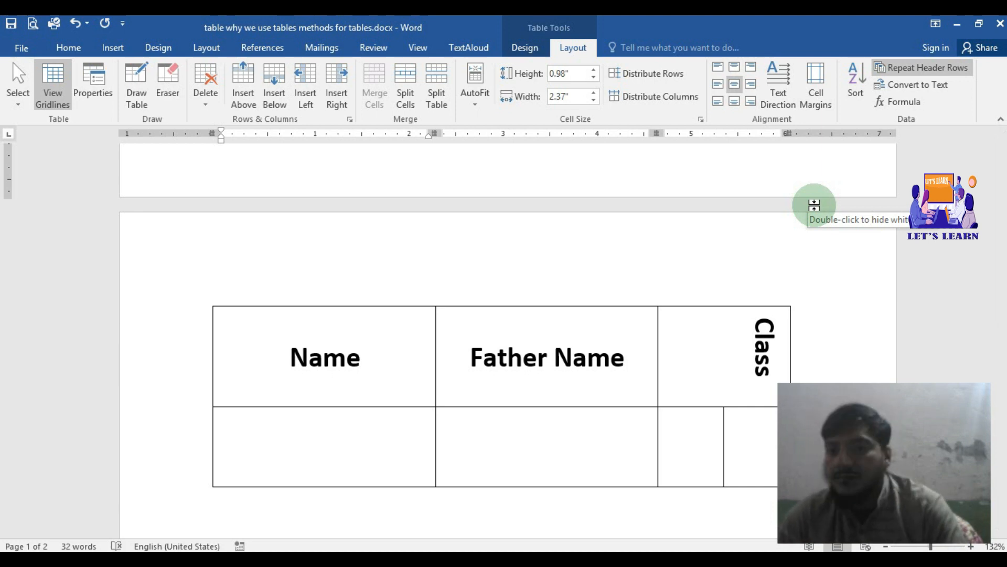
Step: Convert the student table to text, separating the cell contents with paragraph marks
drag(294, 425, 692, 431)
click(511, 344)
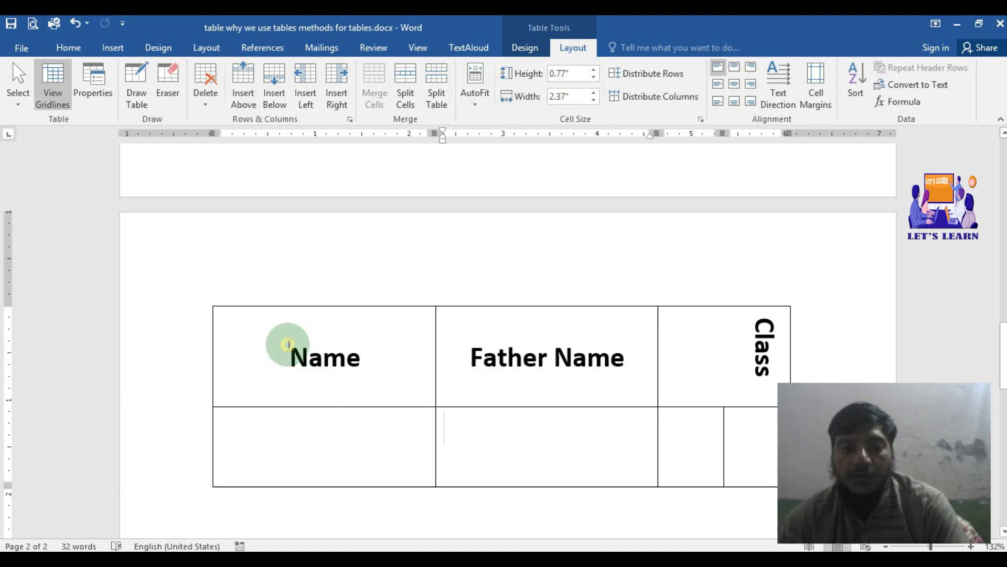
drag(288, 344, 695, 401)
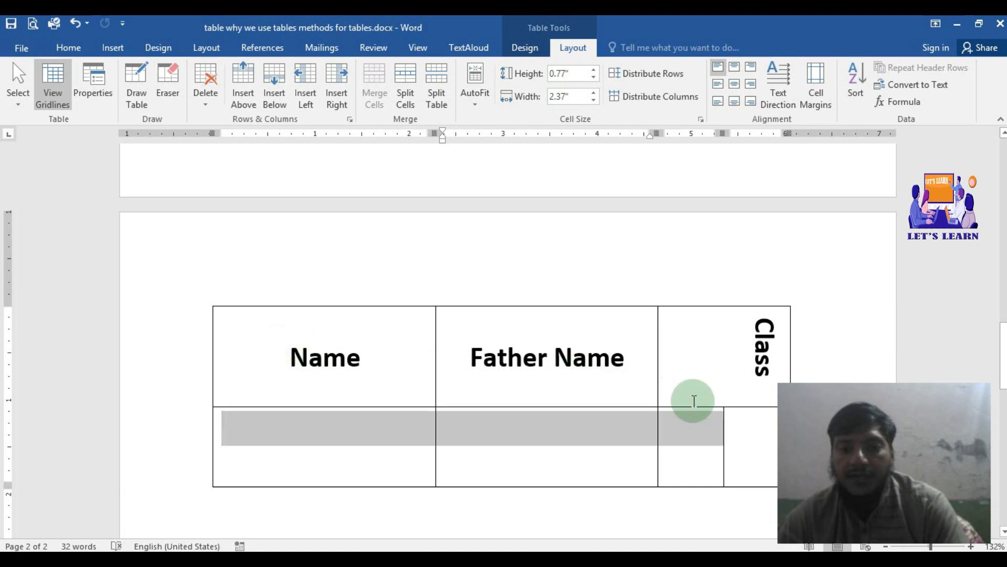
click(897, 89)
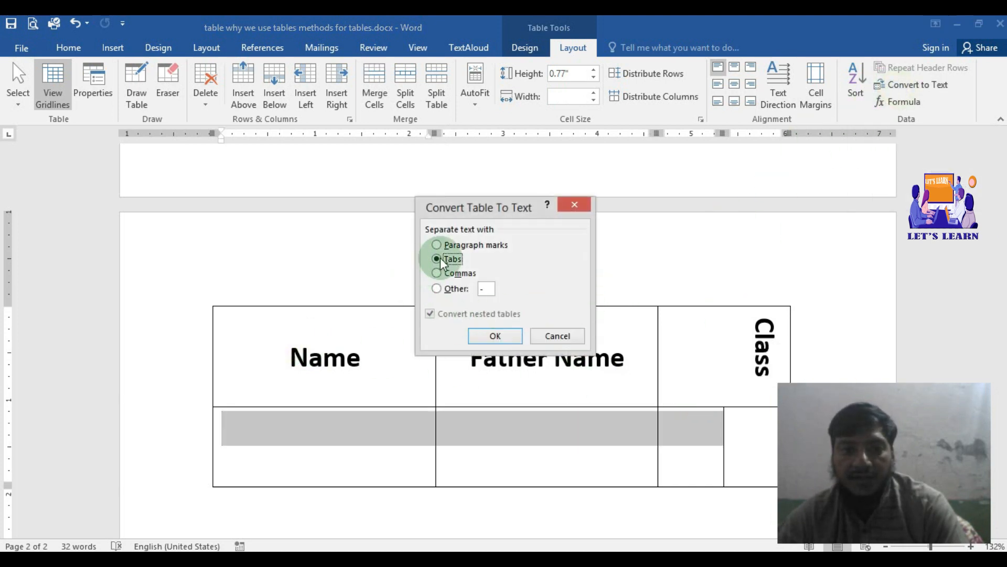
click(466, 246)
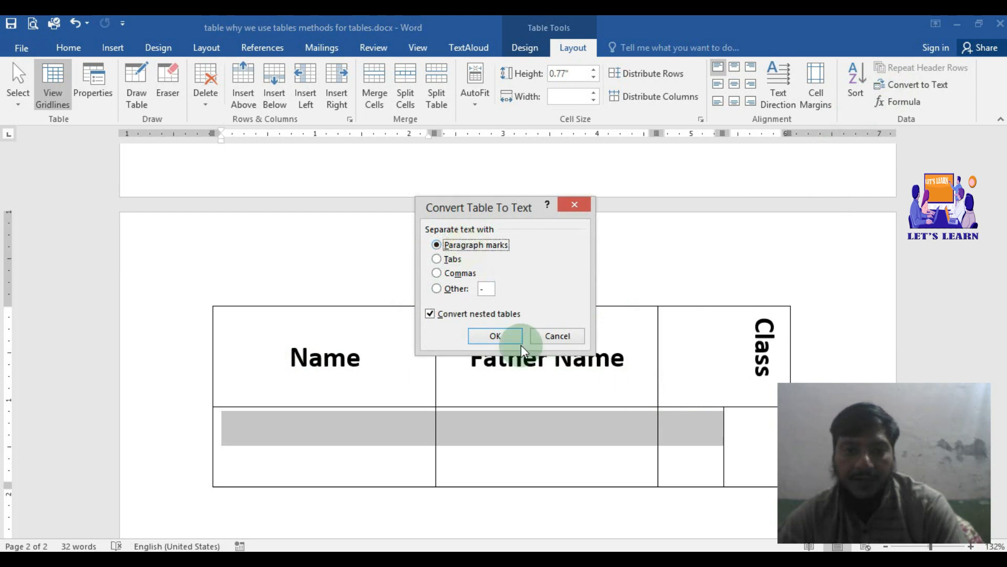
click(496, 337)
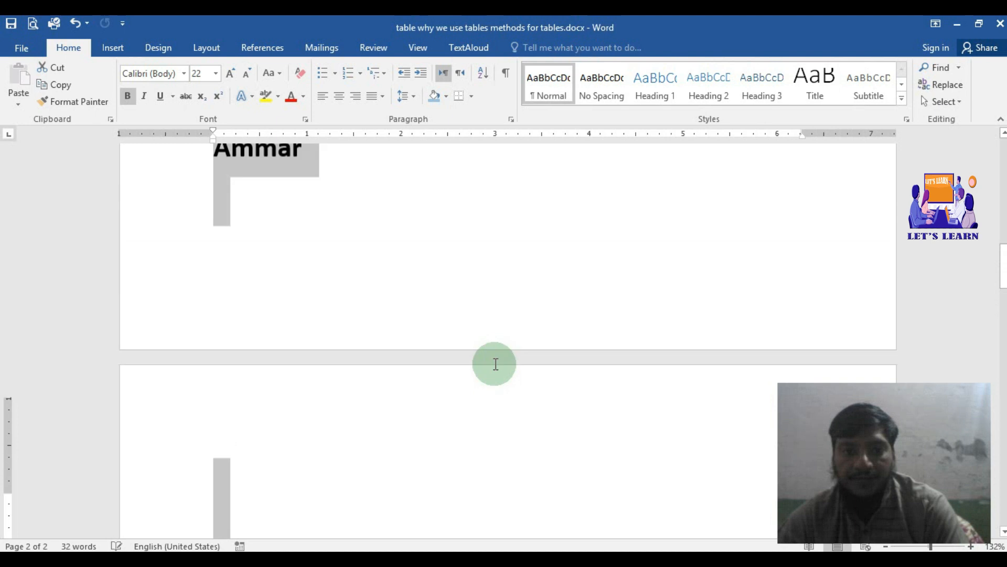
Step: Review the converted text, and undo the table-to-text conversion
scroll(530, 388, up, 5)
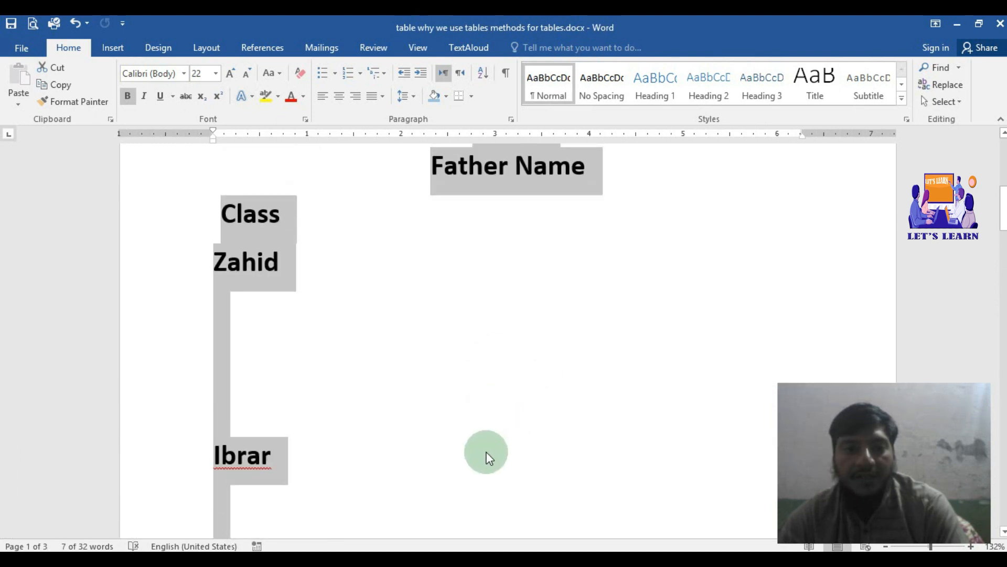
scroll(486, 456, down, 2)
scroll(465, 380, down, 2)
click(418, 360)
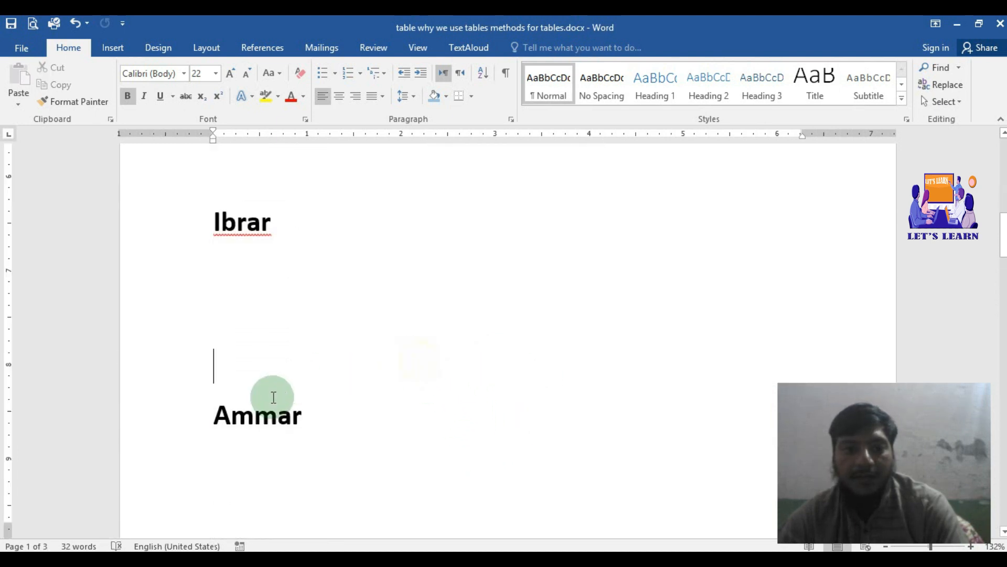
click(249, 188)
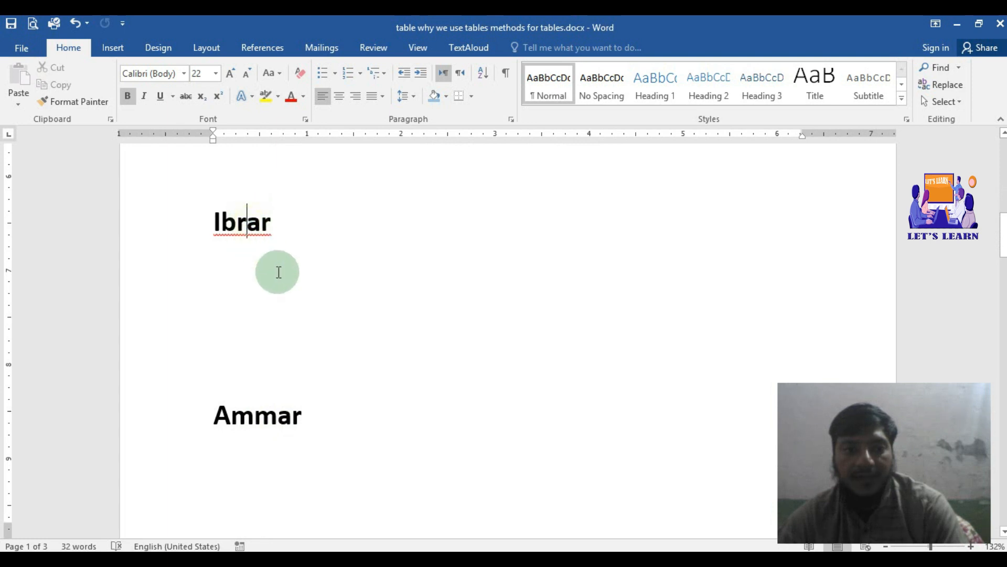
key(ctrl+z)
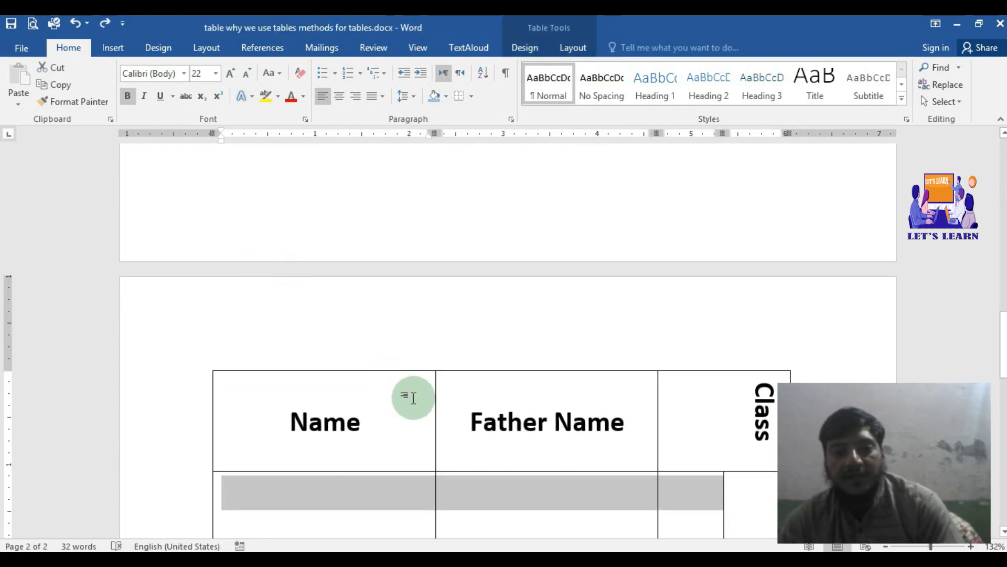
scroll(410, 383, down, 4)
click(493, 313)
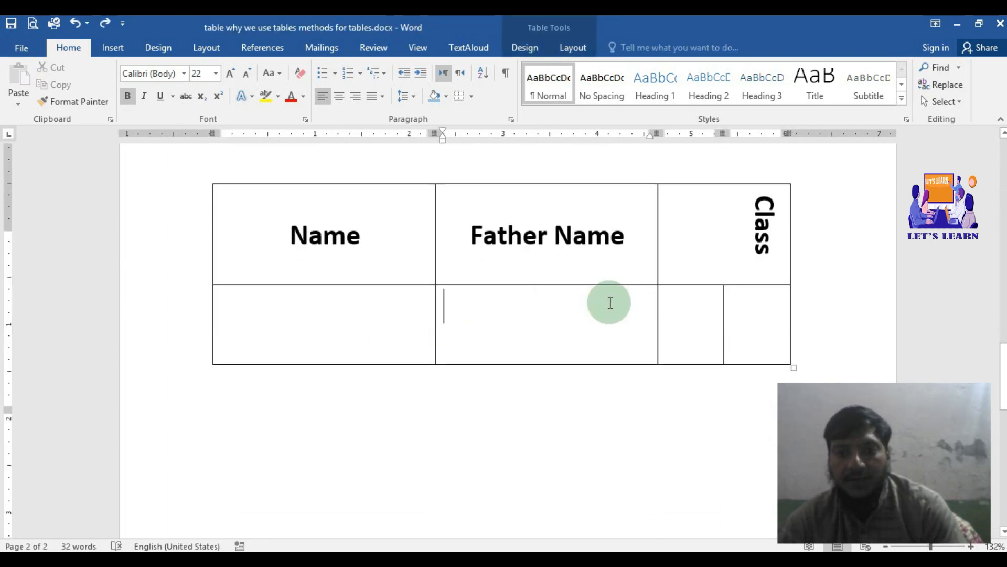
Step: Replace the Father Name heading on the first page with Number
scroll(682, 294, up, 1)
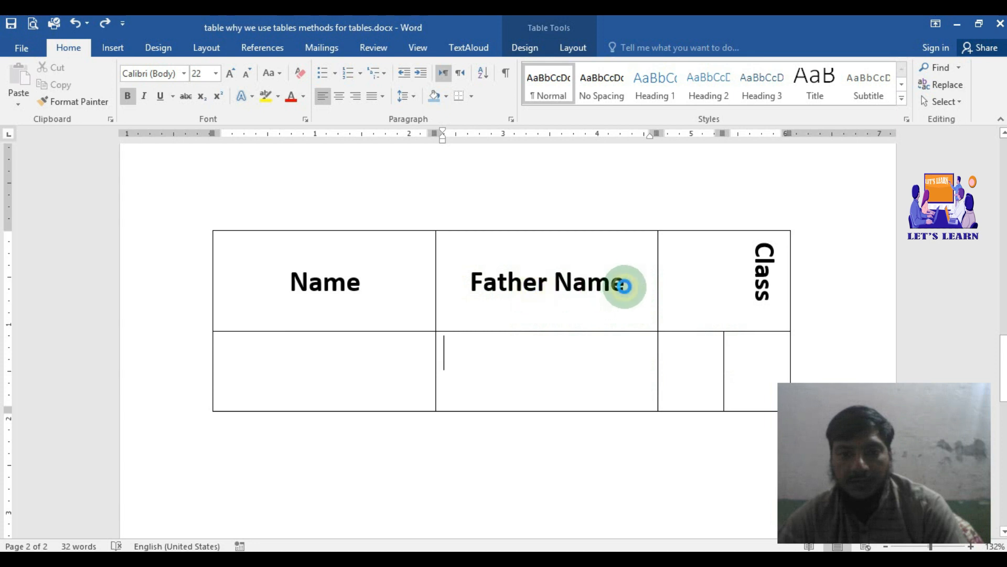
scroll(624, 286, up, 2)
scroll(624, 286, down, 2)
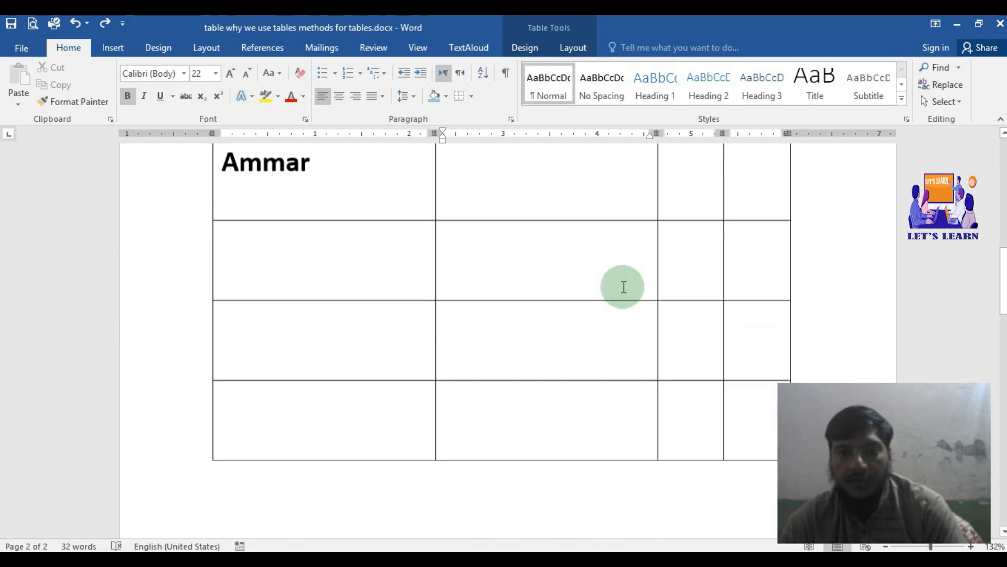
scroll(624, 286, up, 6)
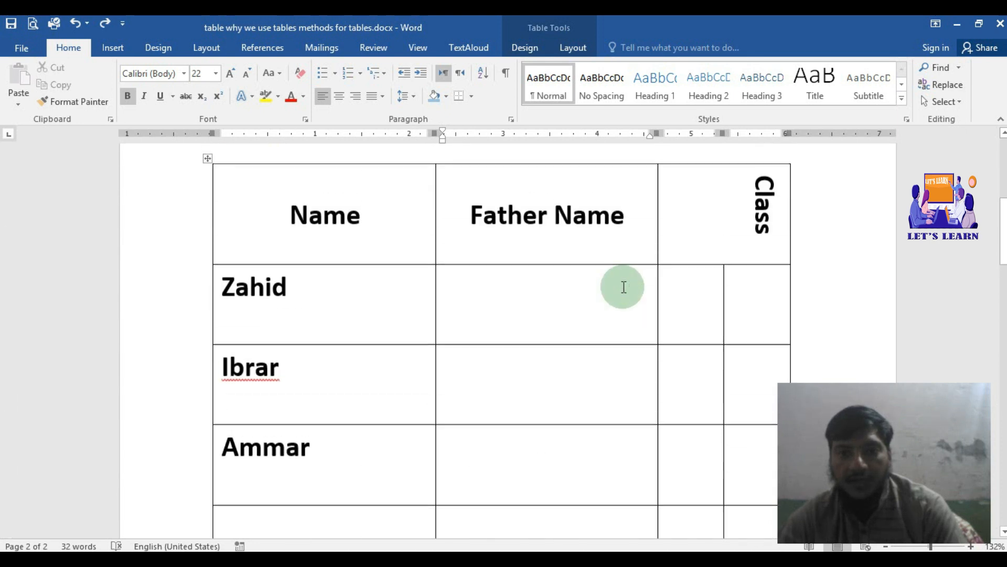
drag(627, 229, 494, 231)
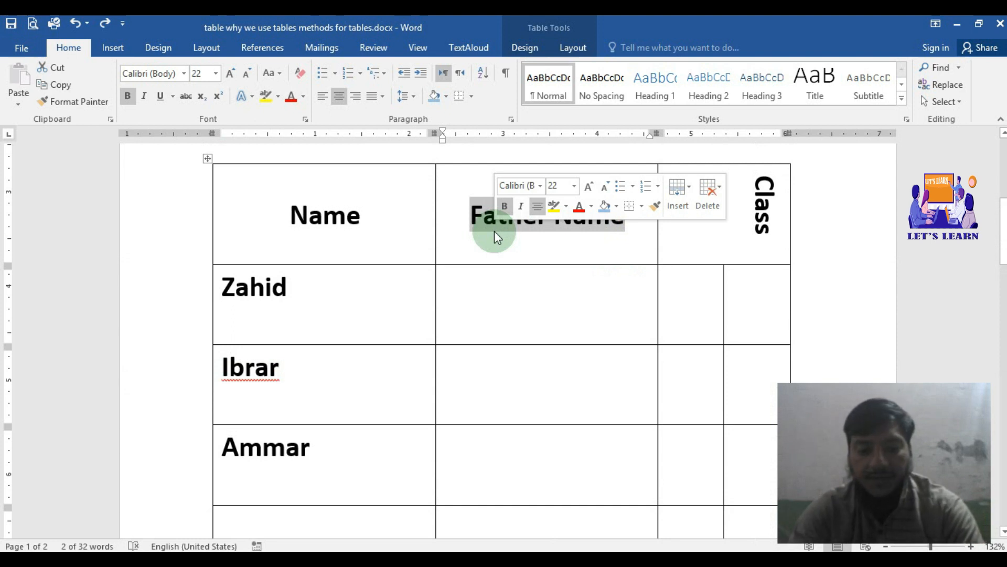
key(BackSpace)
text(Number)
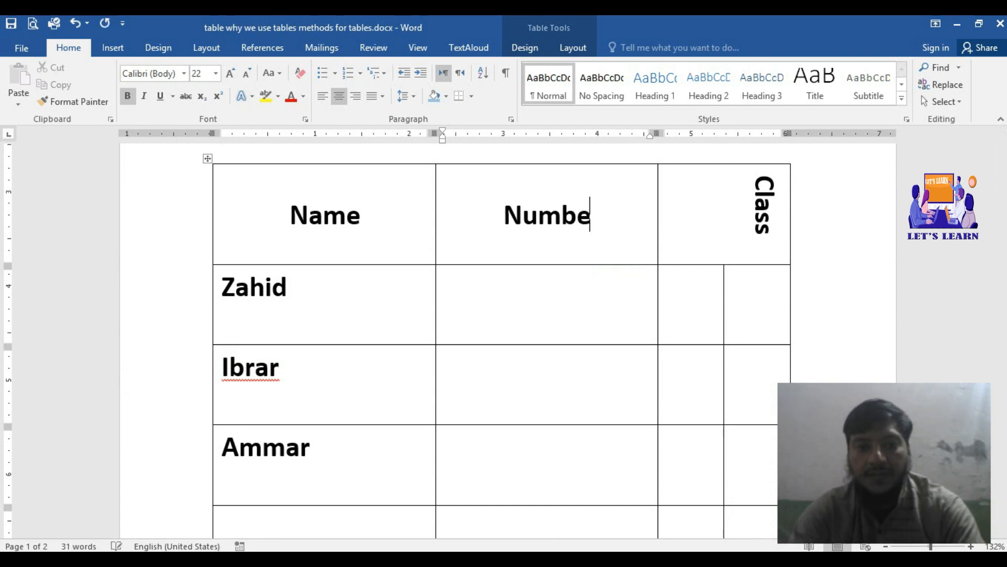
Step: Enter 45, 45 and 50 in the Number column for the three students in order
click(465, 296)
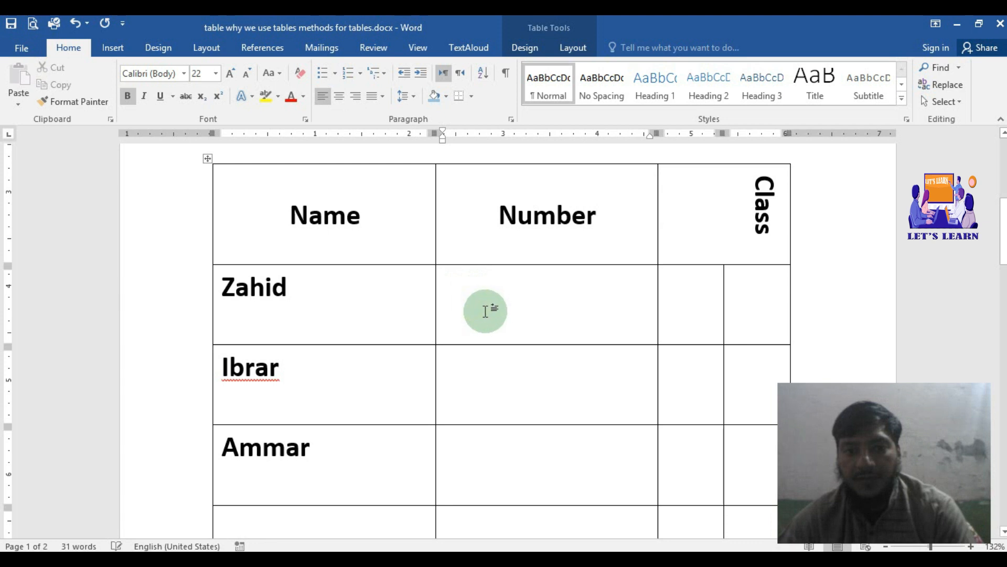
scroll(490, 308, down, 15)
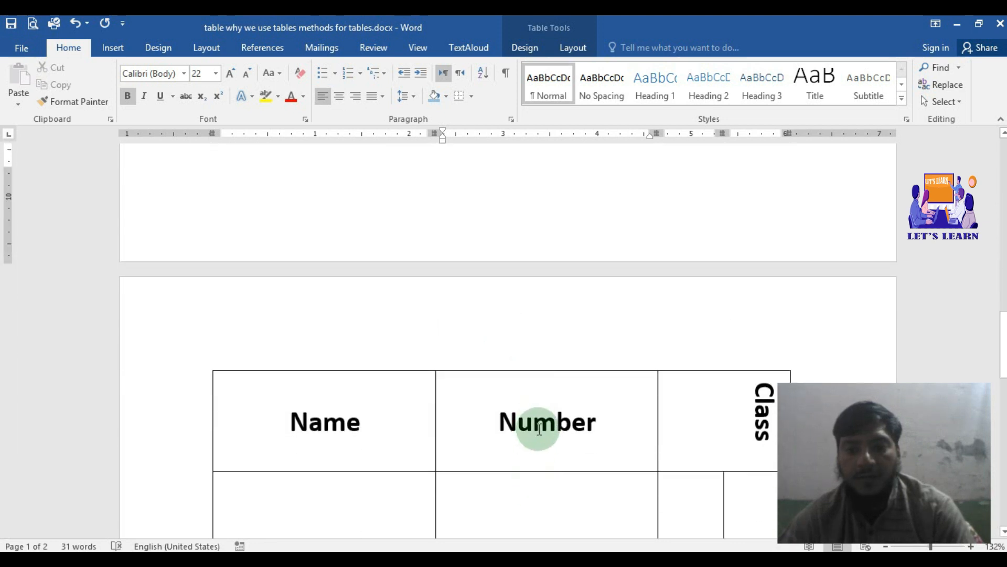
scroll(540, 422, down, 1)
scroll(544, 427, up, 8)
scroll(567, 408, up, 6)
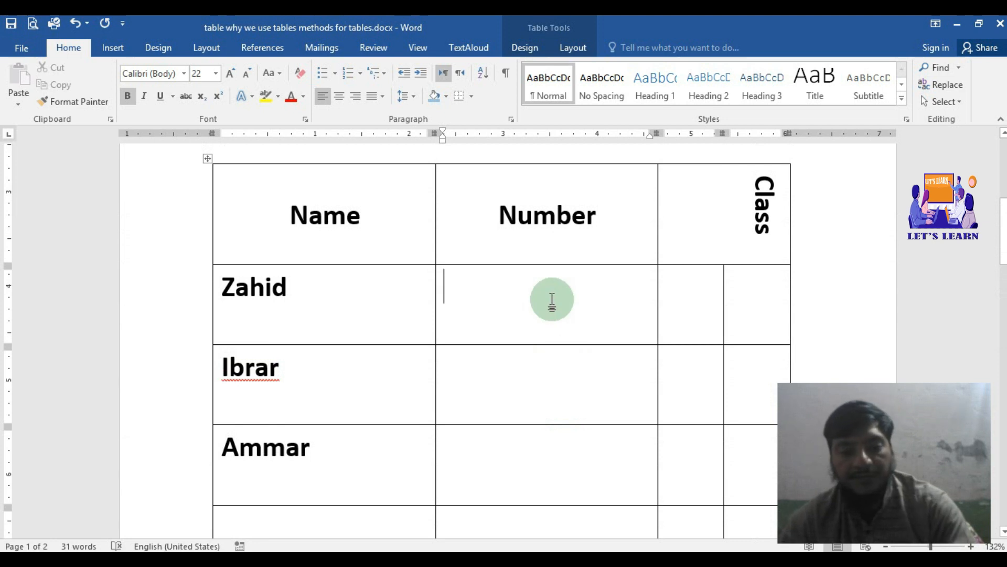
text(45)
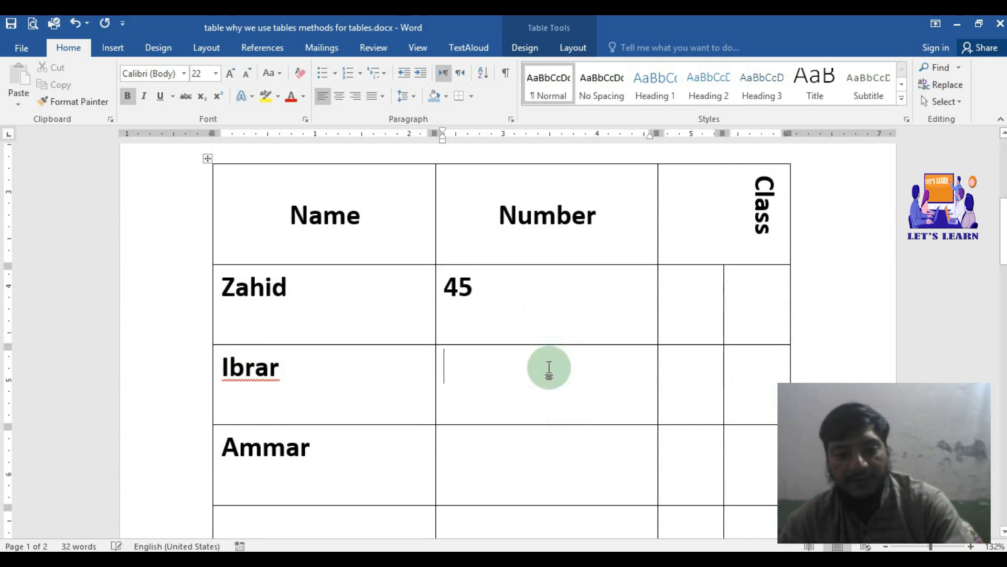
text(45)
scroll(540, 367, down, 2)
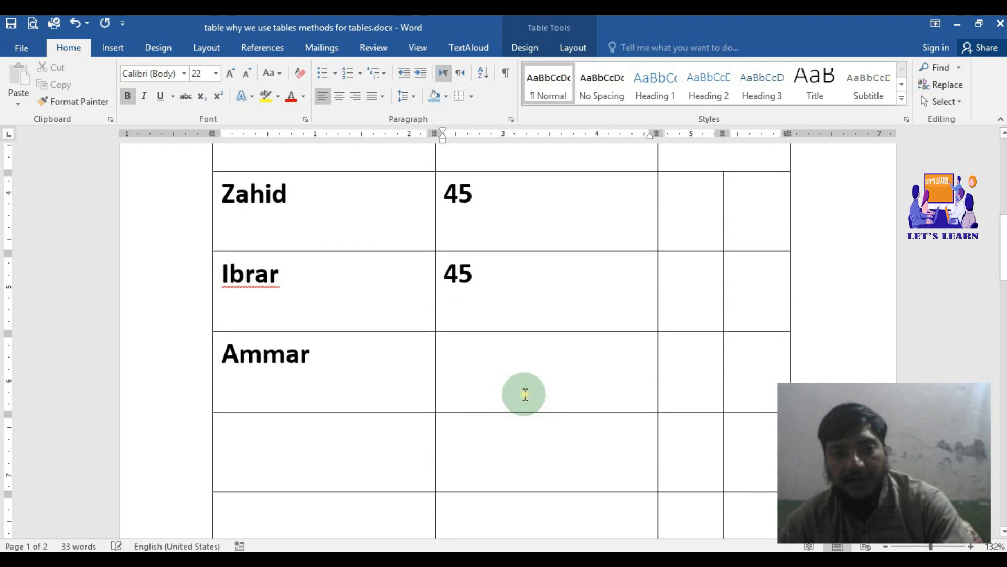
text(5)
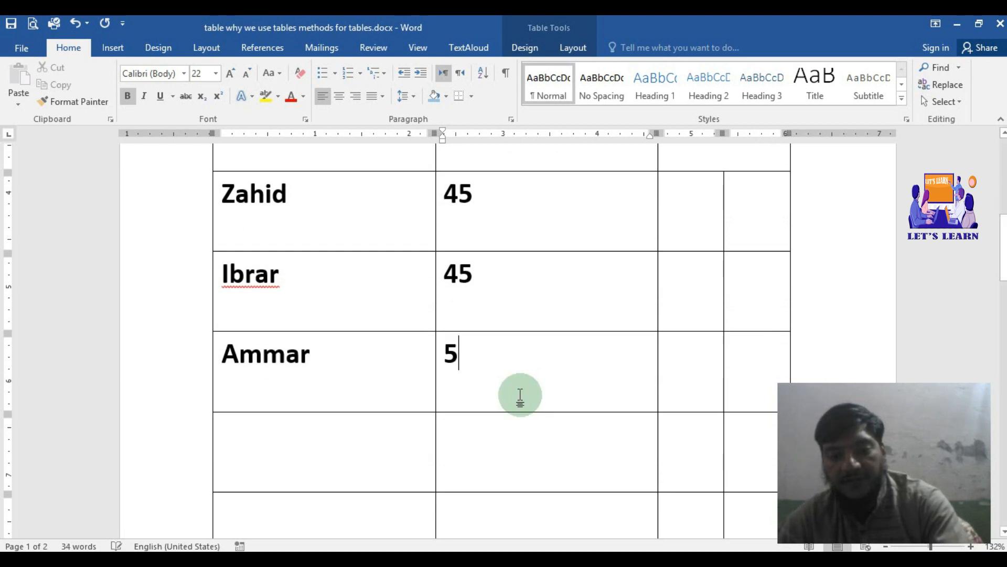
text(0)
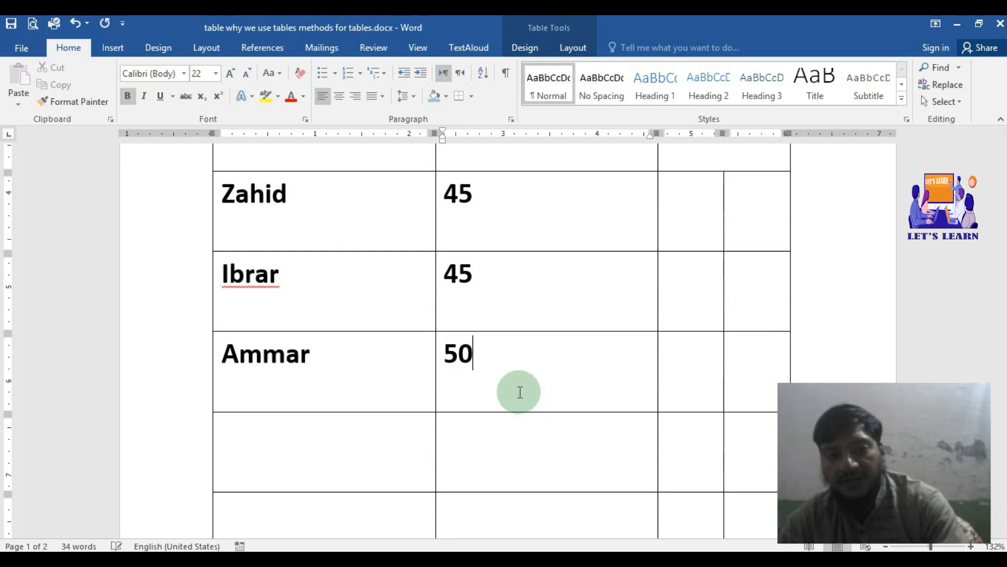
Step: Insert the formula =SUM(ABOVE) with number format 0 in the Number cell directly below 50
scroll(517, 399, down, 1)
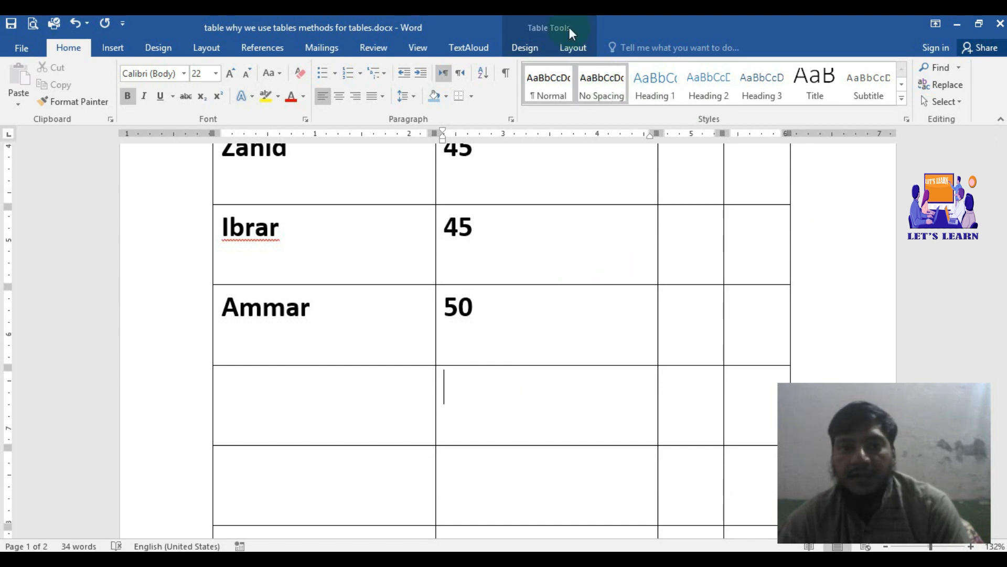
click(558, 50)
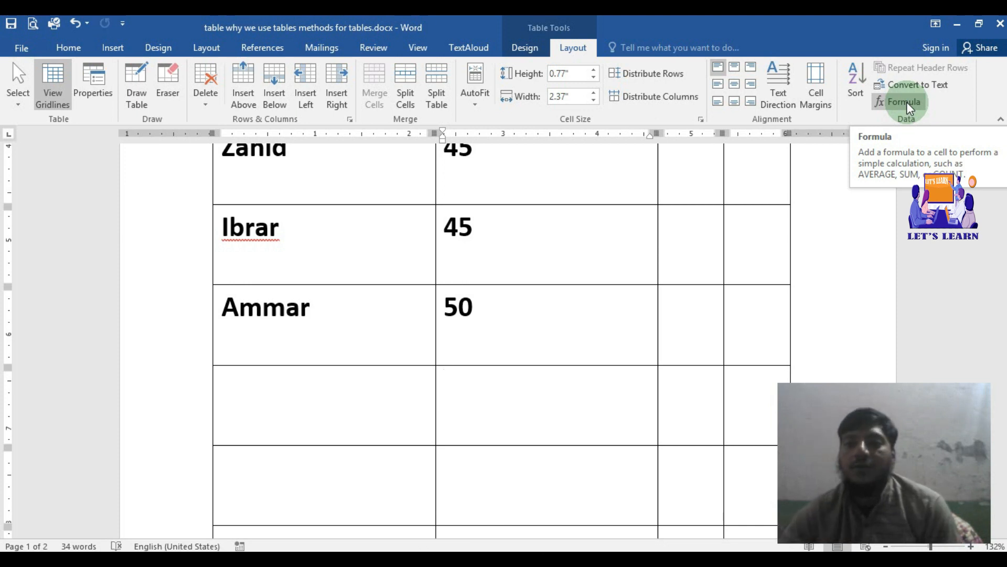
click(907, 102)
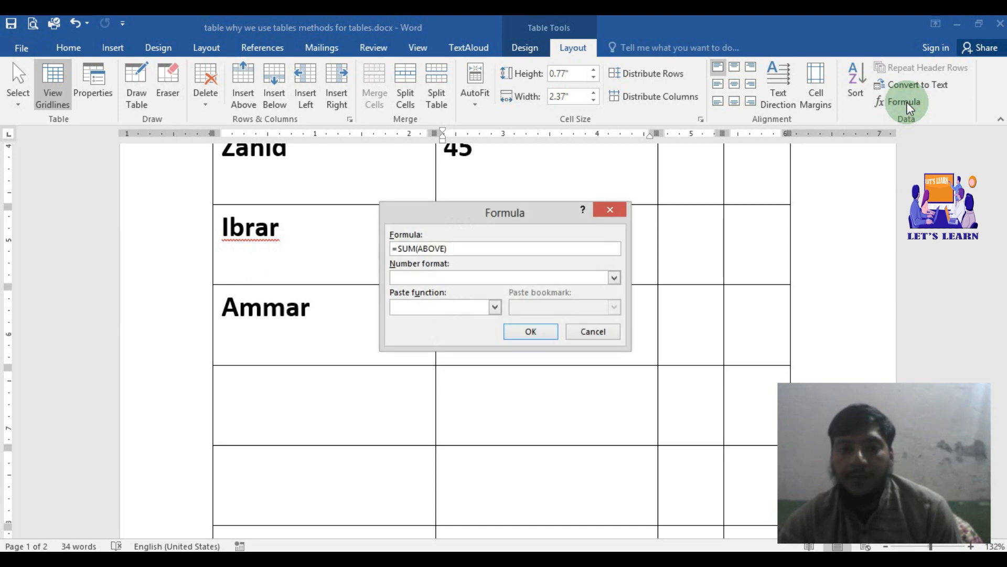
drag(527, 209, 819, 228)
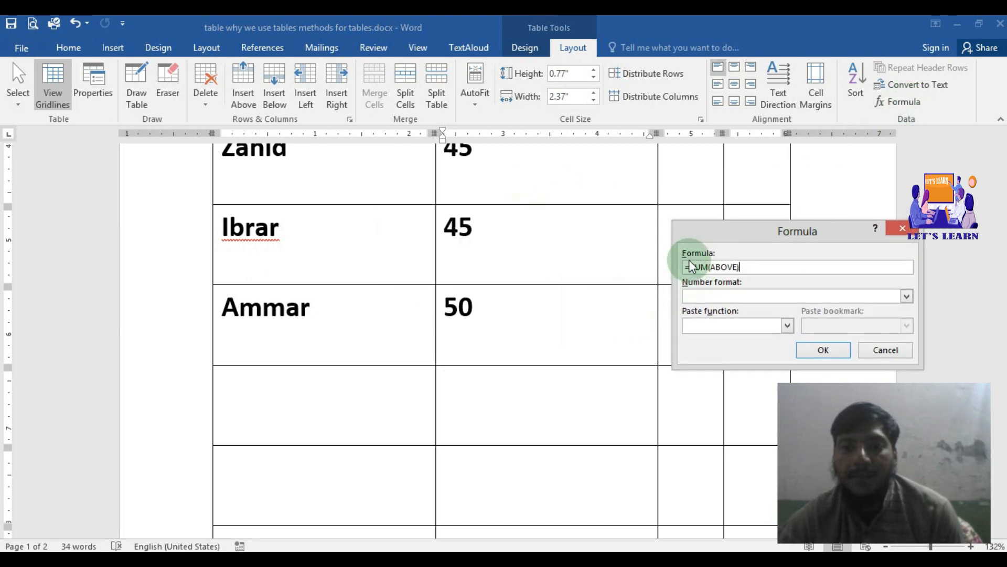
click(906, 295)
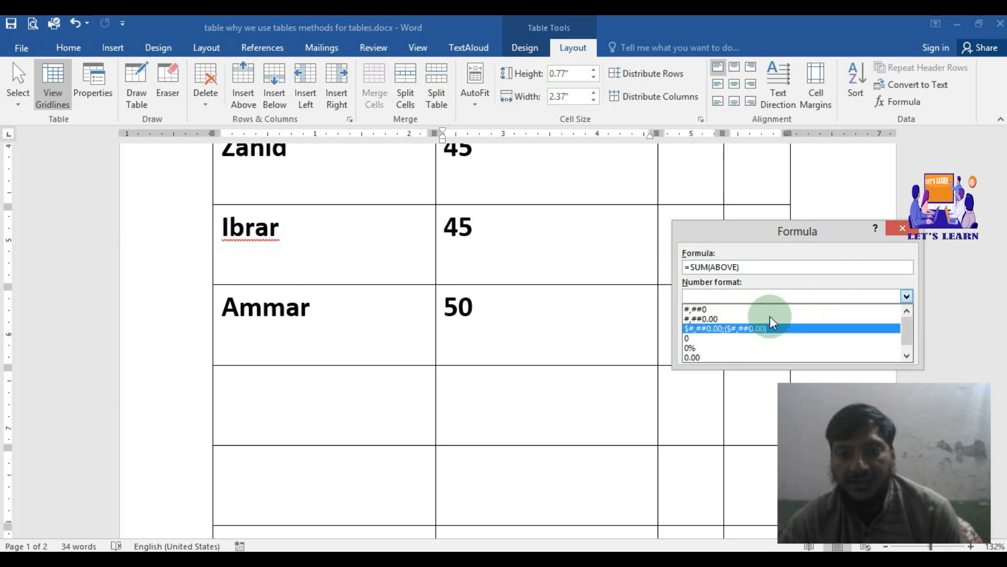
scroll(706, 345, down, 1)
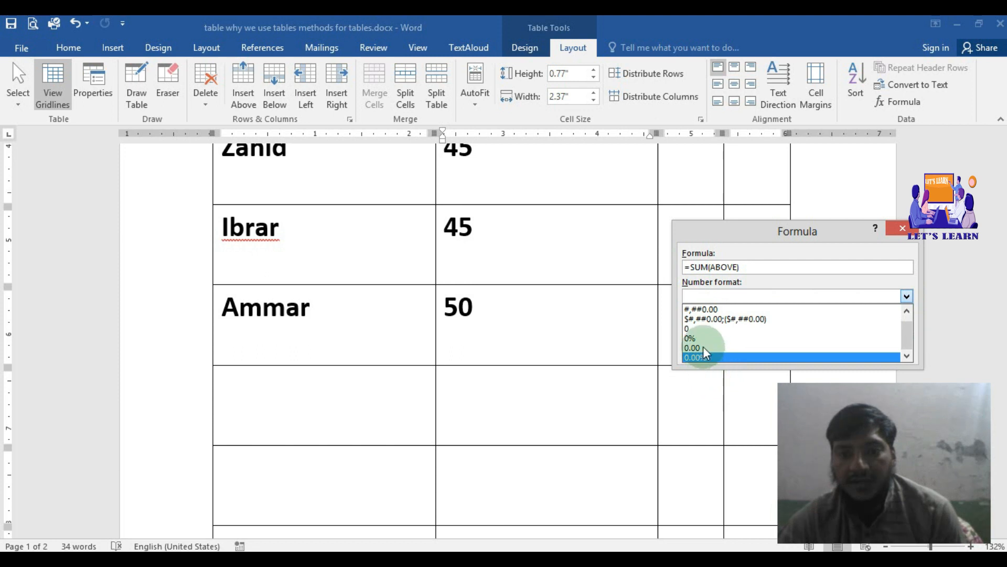
click(705, 331)
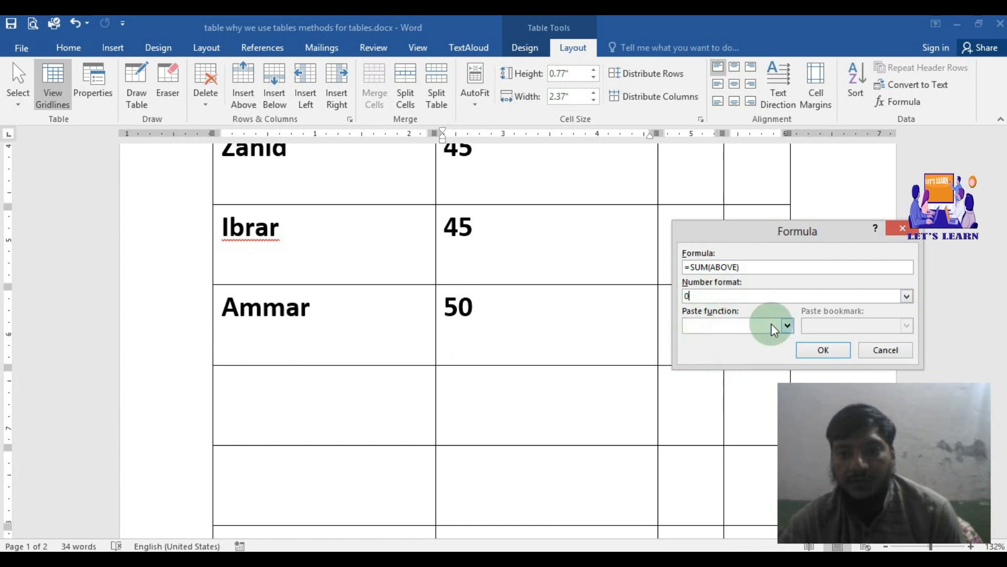
click(787, 326)
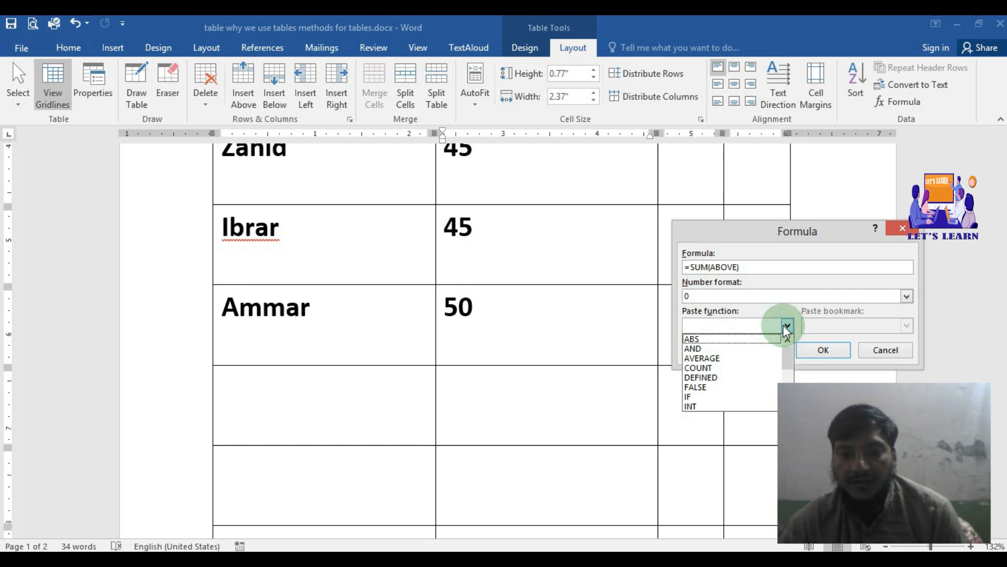
click(787, 327)
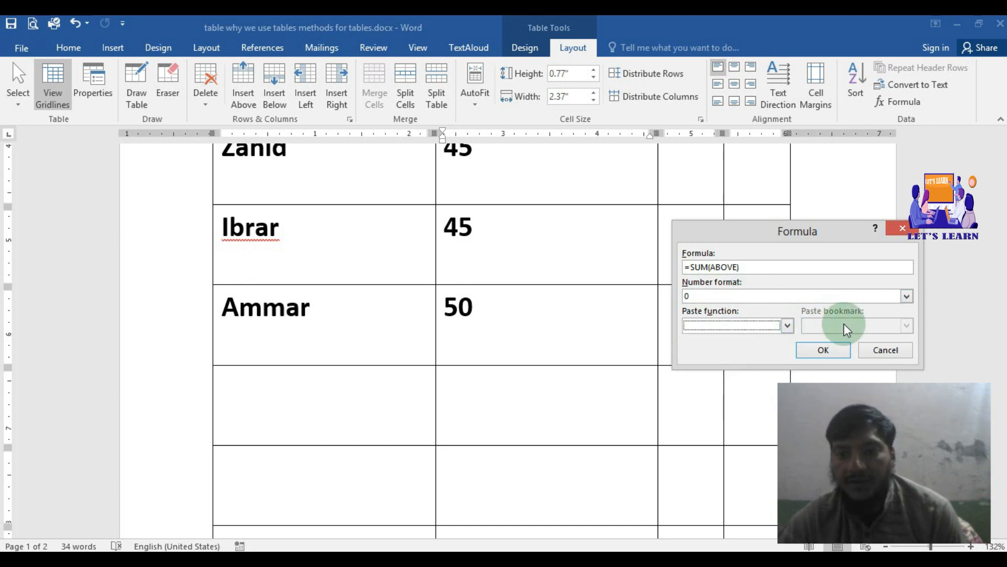
click(814, 349)
scroll(518, 415, up, 1)
scroll(517, 416, up, 1)
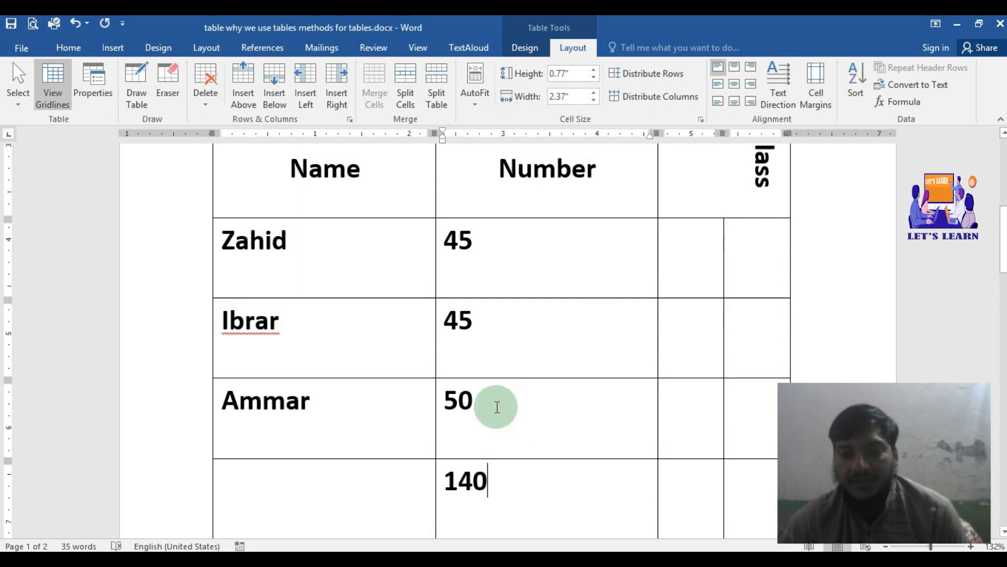
scroll(496, 405, down, 1)
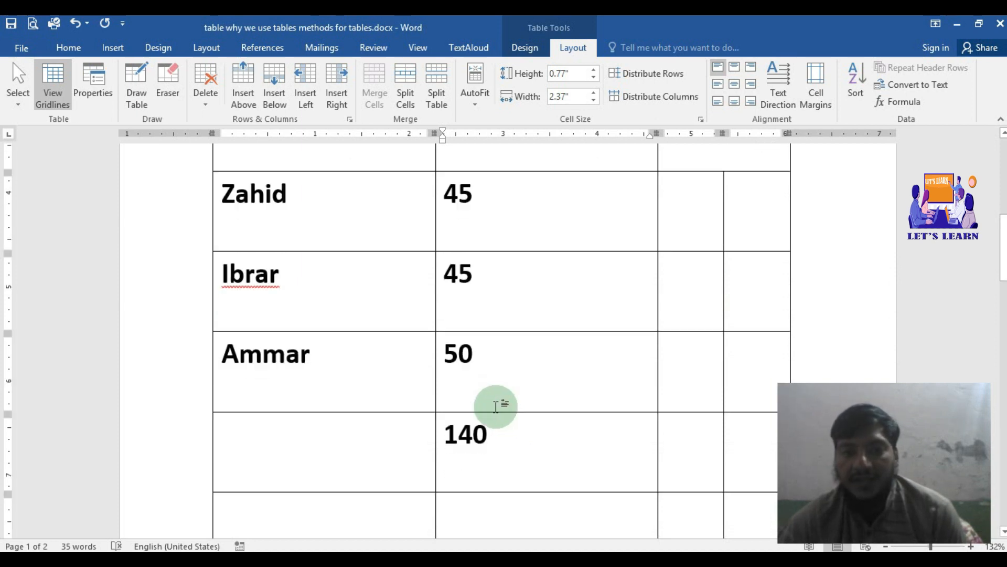
click(899, 99)
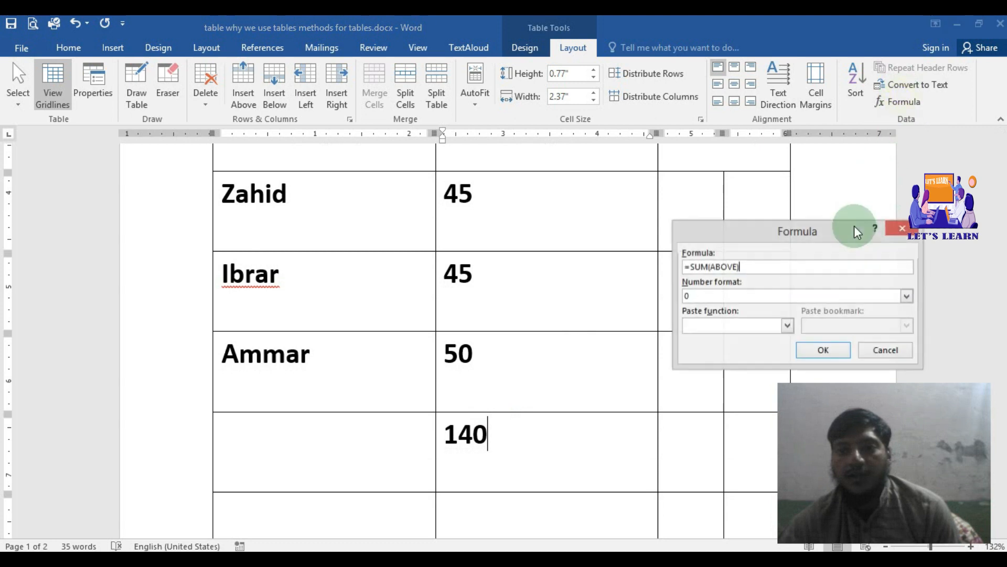
click(884, 350)
Step: Enter 50 in the third student's row, in the narrow cell immediately after the Number column
scroll(544, 367, down, 2)
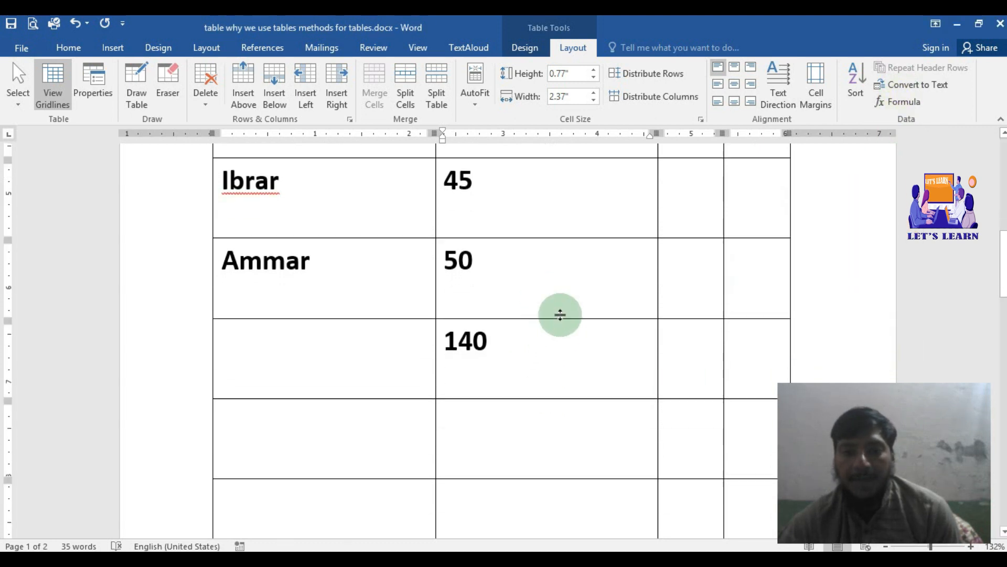
click(679, 269)
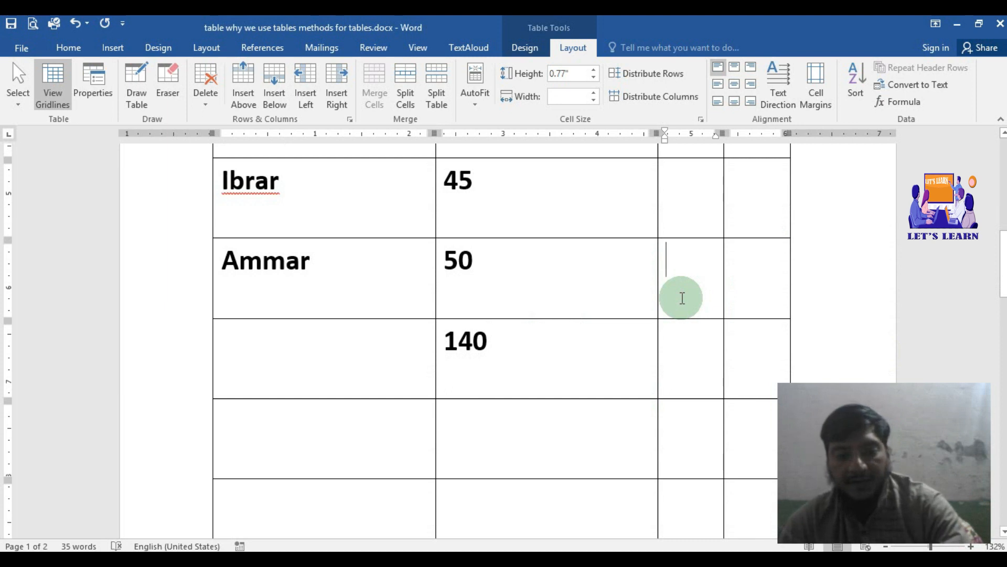
text(50)
Step: Insert the formula =SUM(LEFT) in the last cell of the third student's row
click(754, 281)
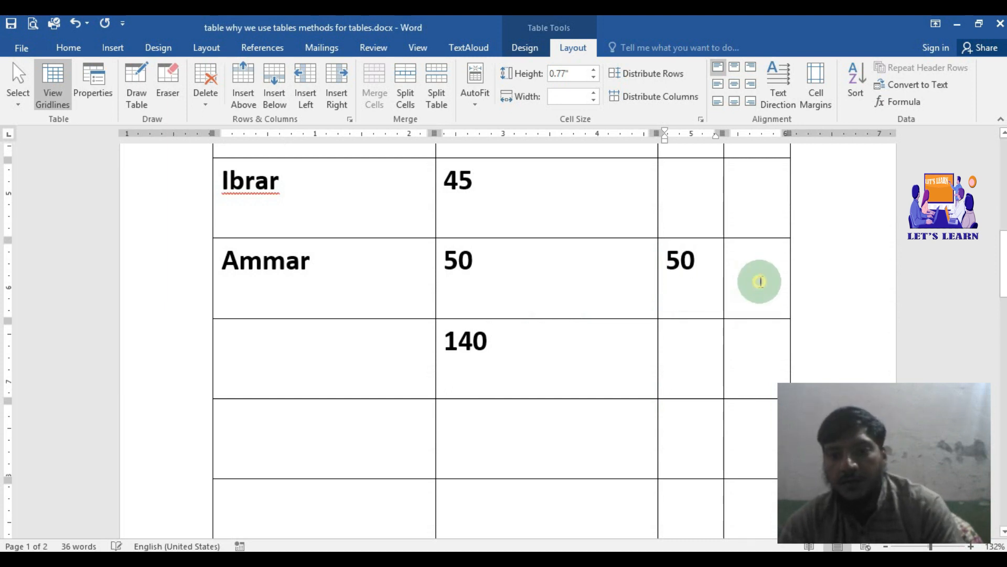
click(863, 90)
click(902, 103)
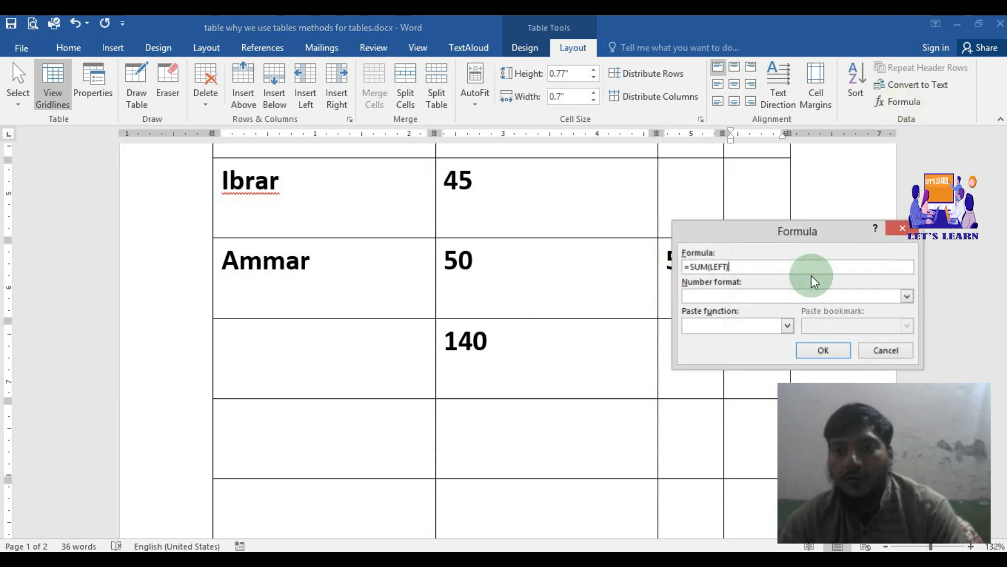
click(726, 269)
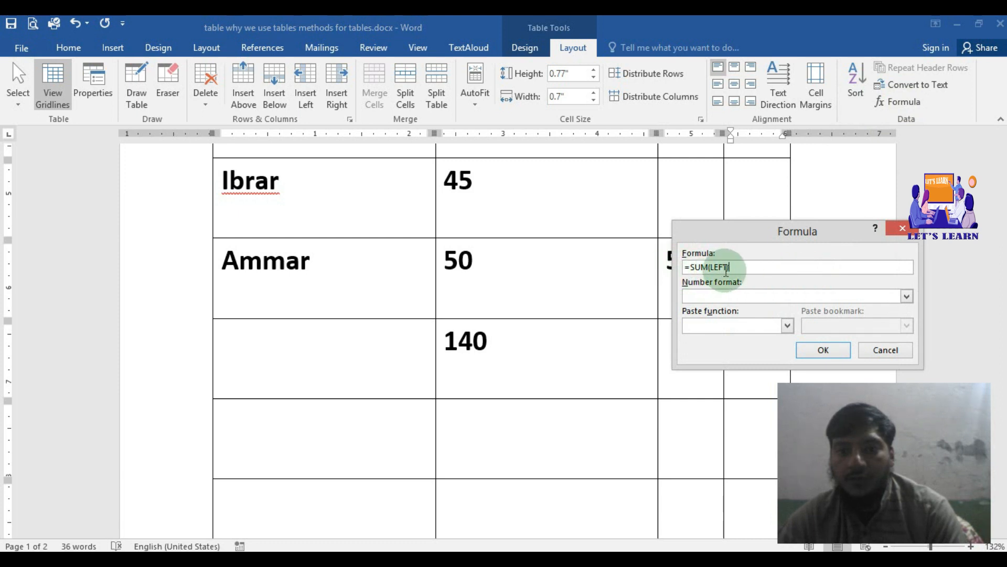
click(823, 349)
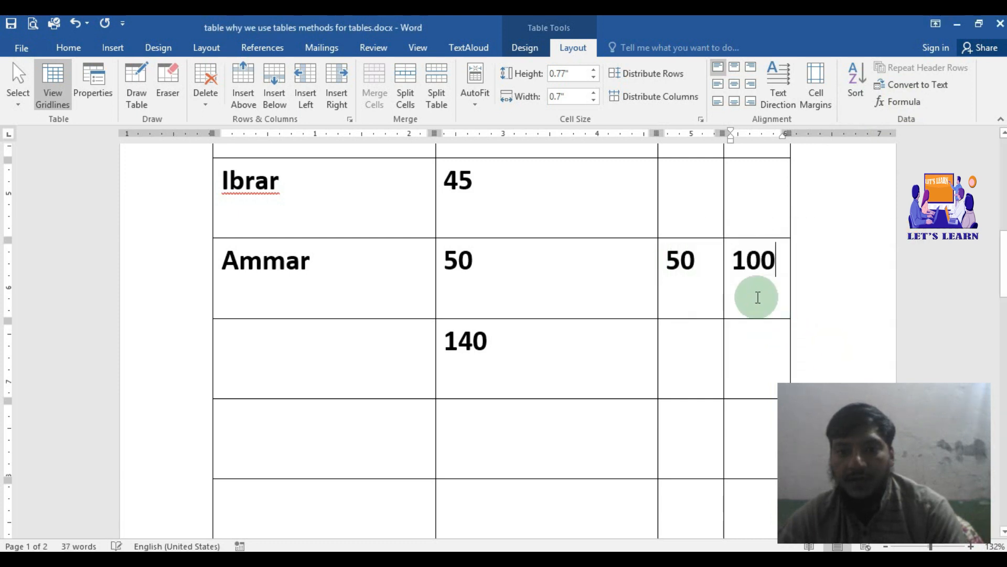